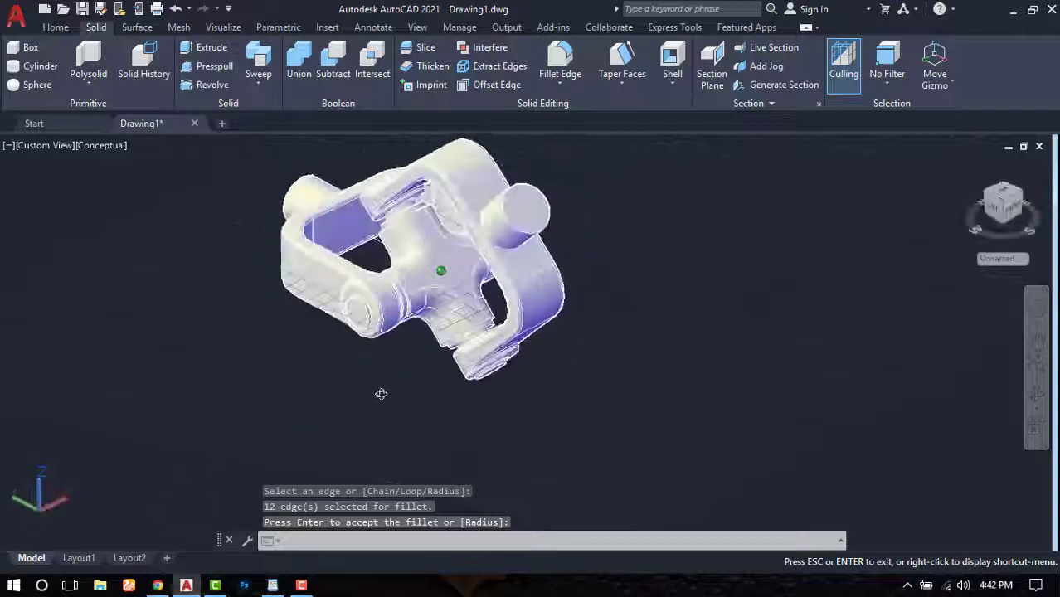
Step: Accept the fillet on the 12 selected edges and orbit to inspect the finished joint
{"action": "key", "text": "Return"}
{"action": "middle_click_drag", "start_coordinate": [473, 350], "coordinate": [477, 352], "text": "shift"}
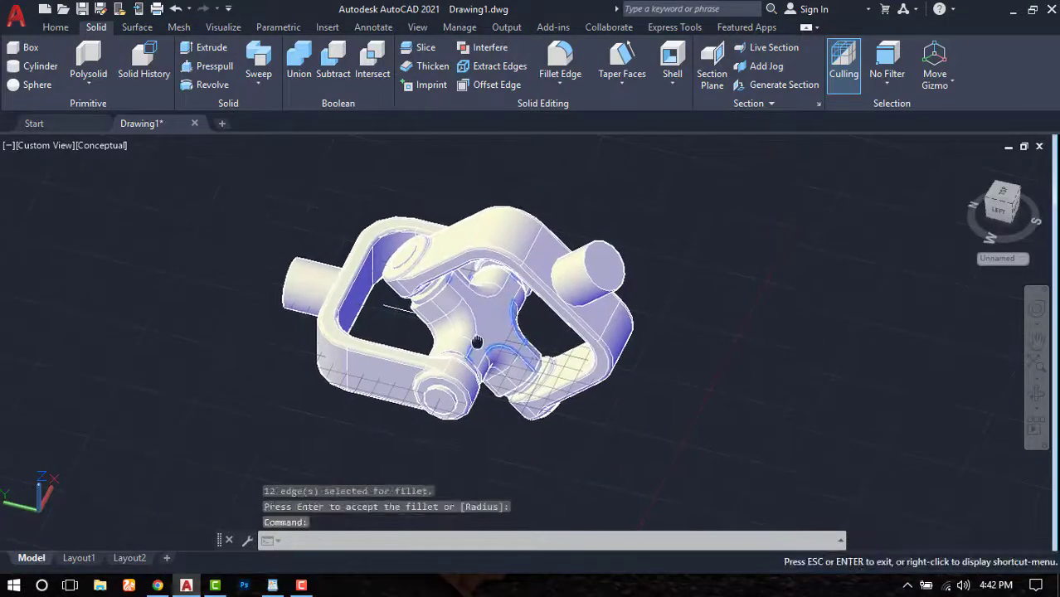
{"action": "middle_click_drag", "start_coordinate": [581, 332], "coordinate": [647, 309], "text": "shift"}
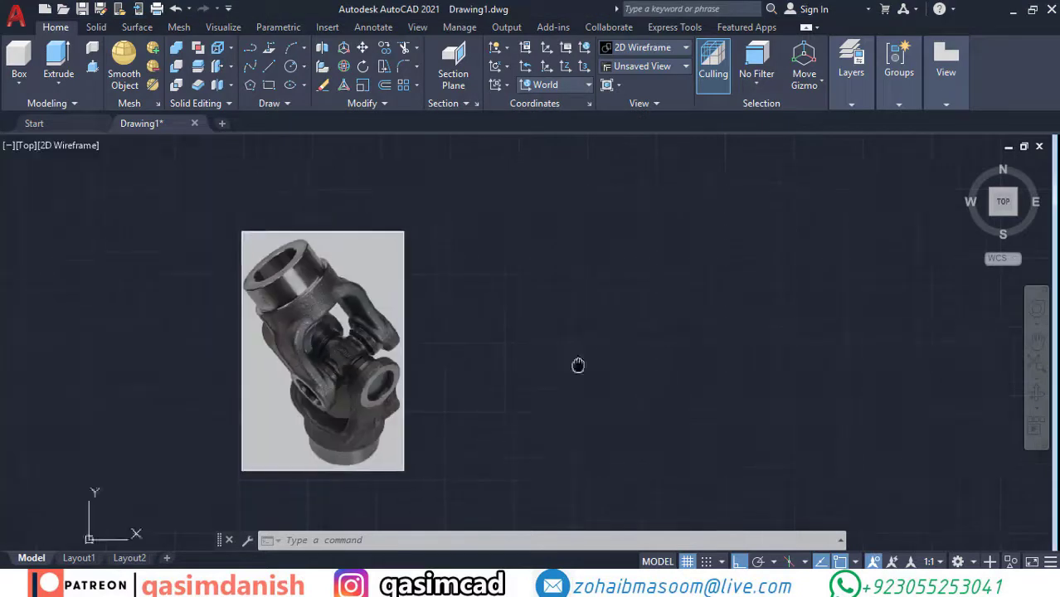
Step: Draw a horizontal base line and a vertical line rising from its midpoint
{"action": "type", "text": "l"}
{"action": "key", "text": "Return"}
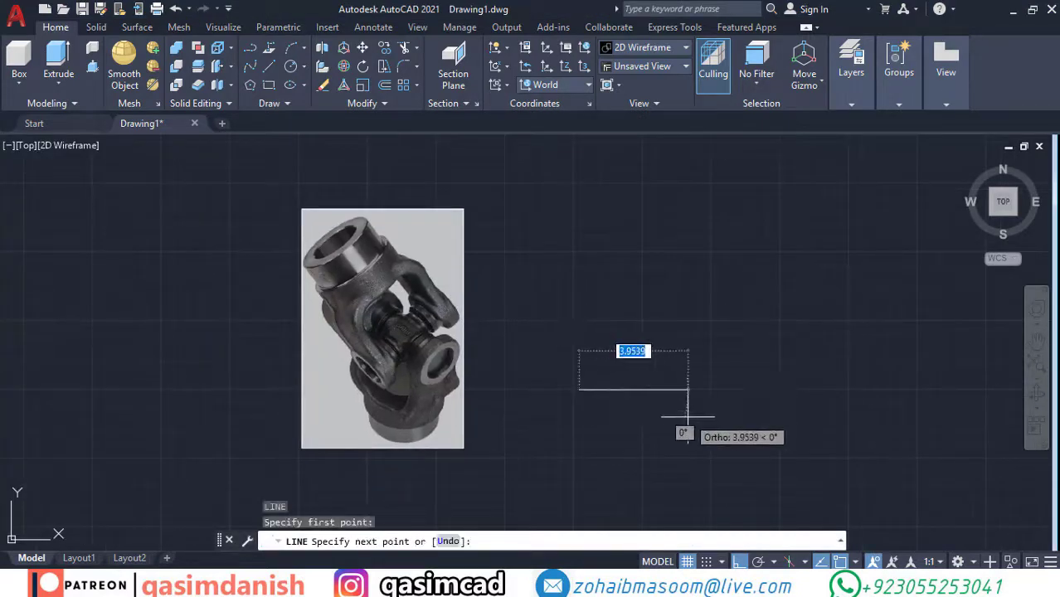
{"action": "key", "text": "Return"}
{"action": "key", "text": "Return"}
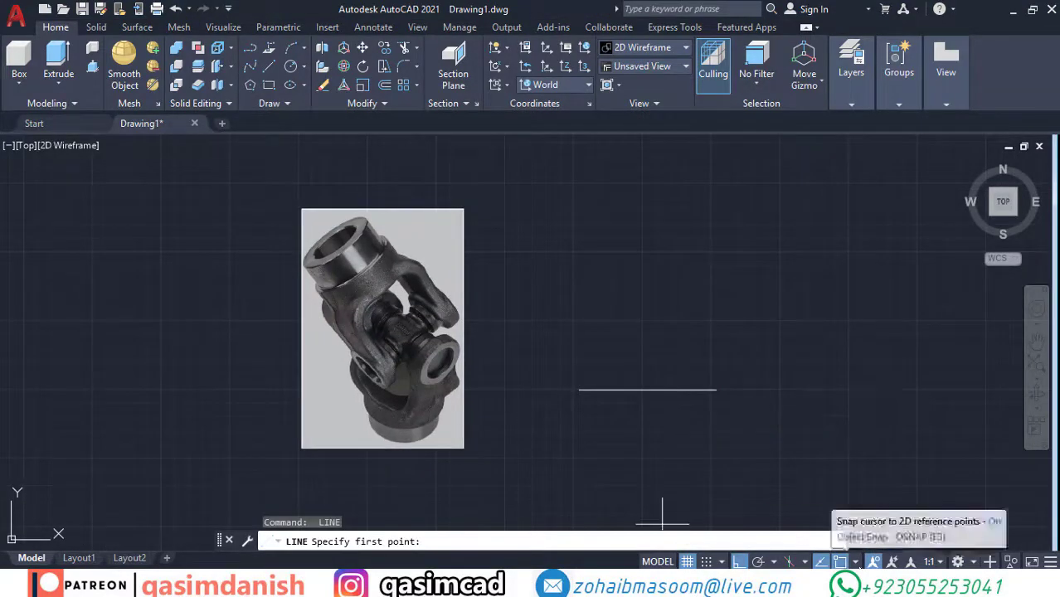
{"action": "left_click", "coordinate": [855, 562]}
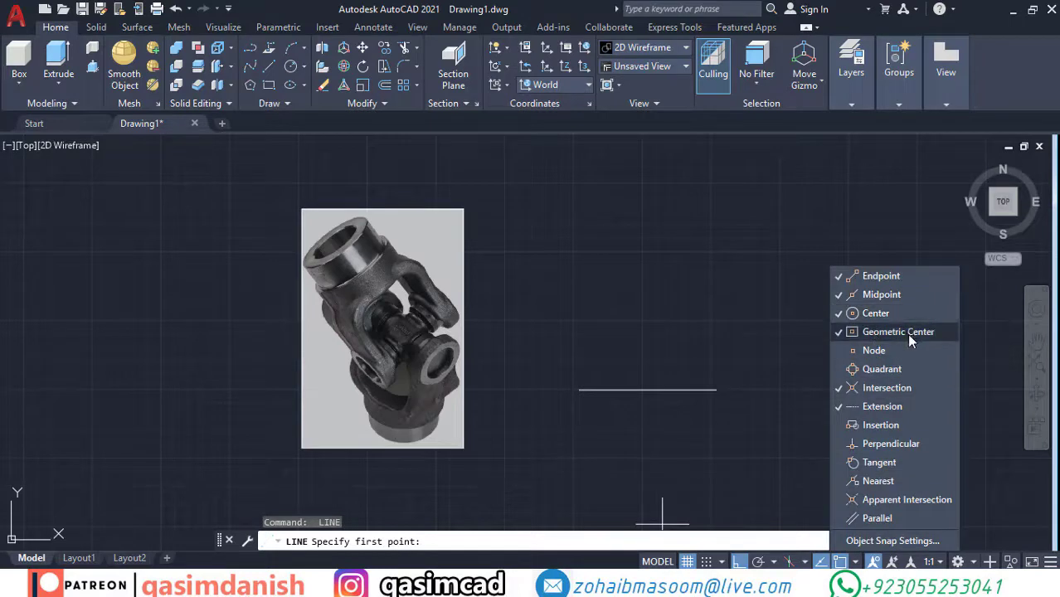
{"action": "left_click", "coordinate": [908, 332]}
{"action": "left_click", "coordinate": [648, 389]}
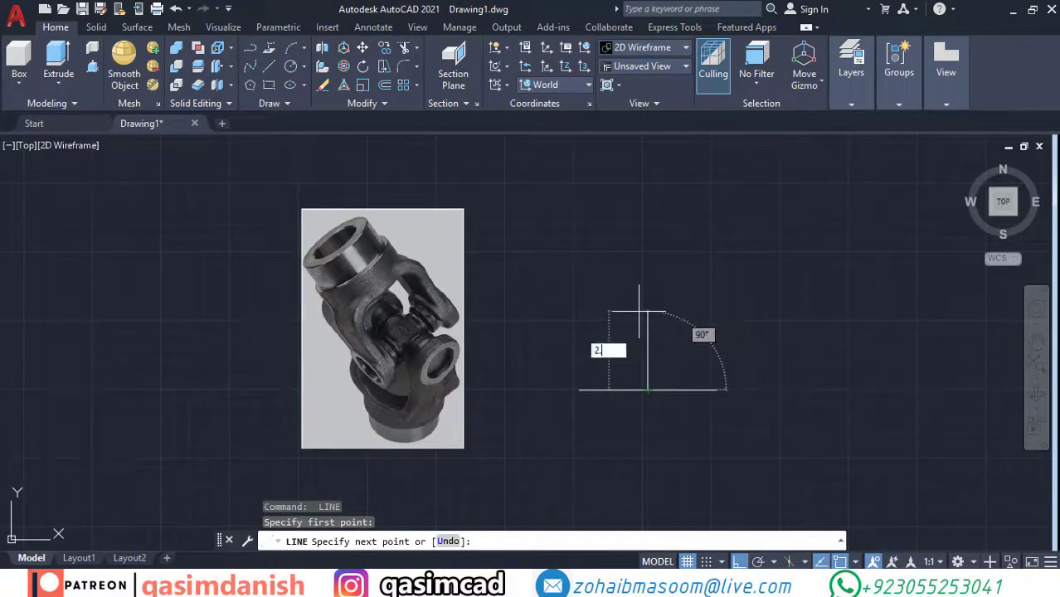
{"action": "key", "text": "Escape"}
Step: Draw the 2.5-wide rectangular polyline outline on the base line and stretch its top up 0.5
{"action": "type", "text": "pl"}
{"action": "key", "text": "Return"}
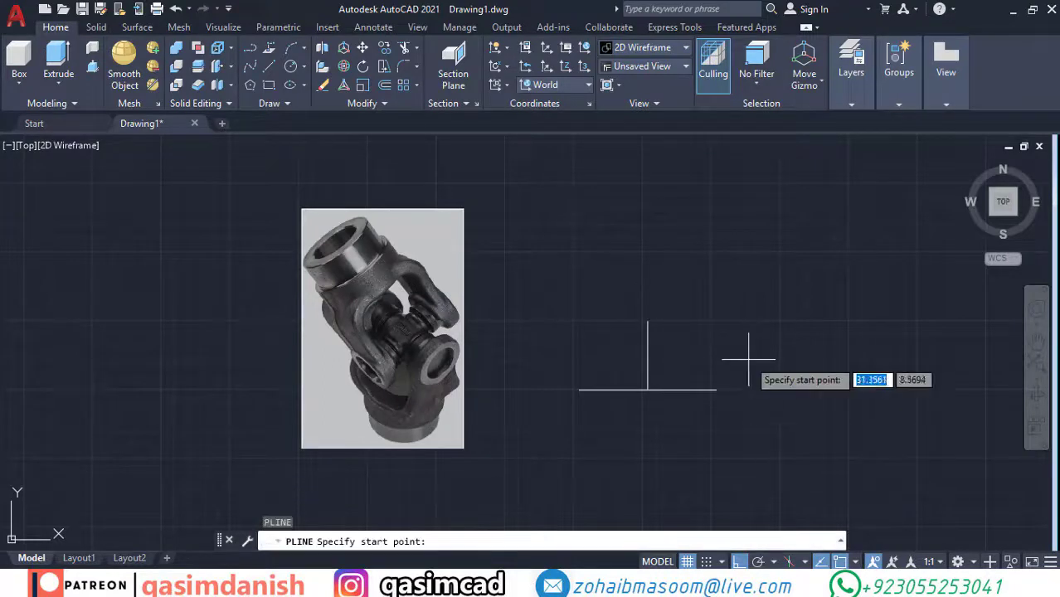
{"action": "left_click", "coordinate": [716, 388]}
{"action": "left_click", "coordinate": [716, 321]}
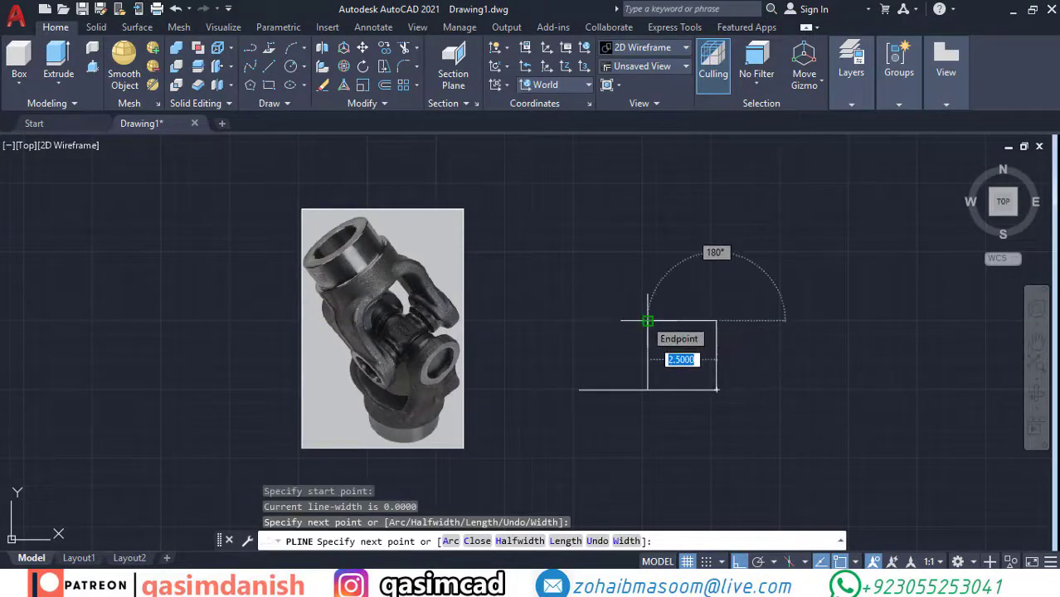
{"action": "left_click", "coordinate": [647, 320]}
{"action": "key", "text": "Escape"}
{"action": "type", "text": "s"}
{"action": "key", "text": "Return"}
{"action": "left_click", "coordinate": [768, 283]}
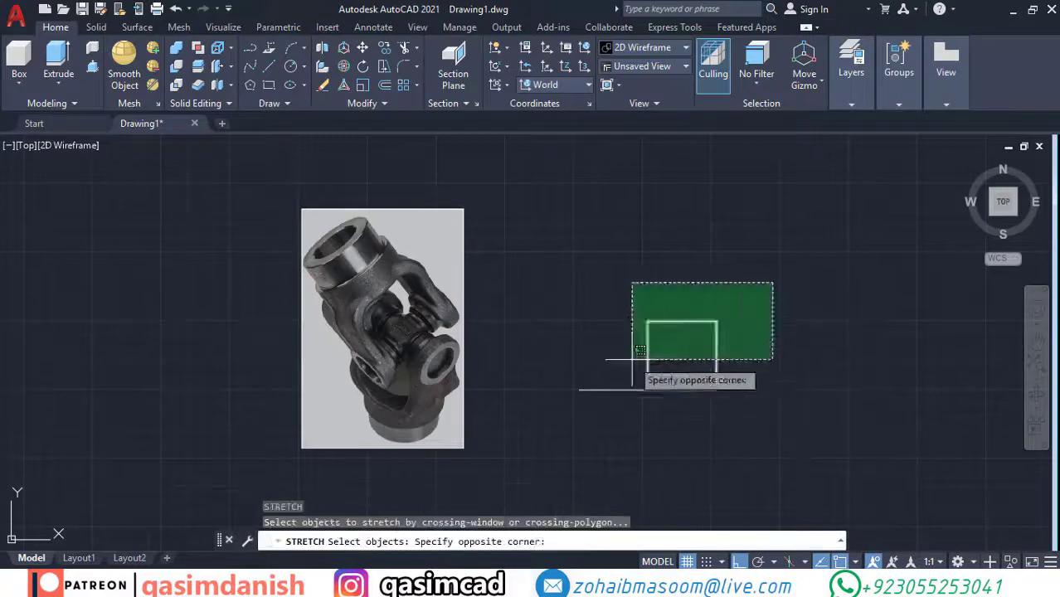
{"action": "left_click", "coordinate": [633, 366]}
{"action": "key", "text": "Escape"}
Step: Orbit to an isometric view of the sketch and set the UCS to Right
{"action": "mouse_move", "coordinate": [819, 345]}
{"action": "middle_mouse_down", "text": "shift"}
{"action": "mouse_move", "coordinate": [683, 265]}
{"action": "mouse_move", "coordinate": [682, 171]}
{"action": "middle_mouse_up", "text": "shift"}
{"action": "left_click", "coordinate": [556, 85]}
{"action": "left_click", "coordinate": [546, 174]}
Step: Draw a 0.75-radius circle centred on the base line's end
{"action": "type", "text": "c"}
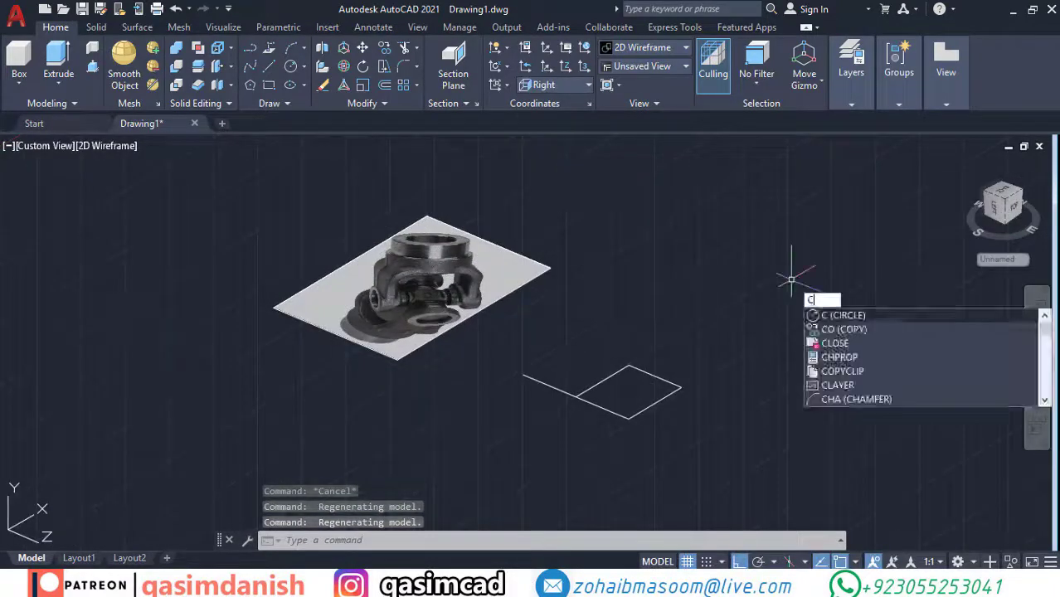
{"action": "key", "text": "Return"}
{"action": "scroll", "coordinate": [678, 435], "scroll_direction": "up", "scroll_amount": 2}
{"action": "left_click", "coordinate": [598, 425]}
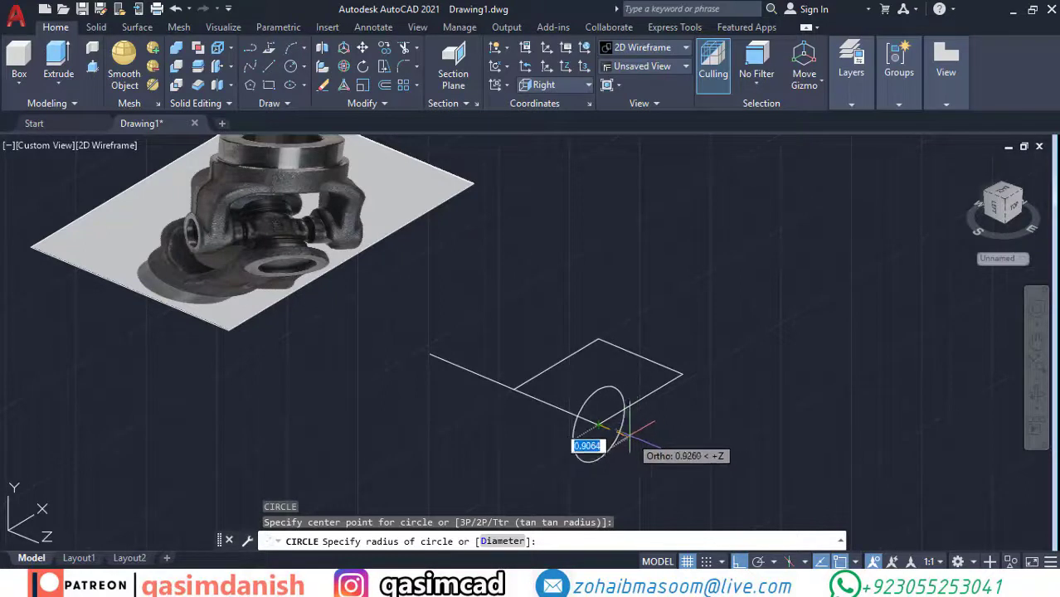
{"action": "key", "text": "Return"}
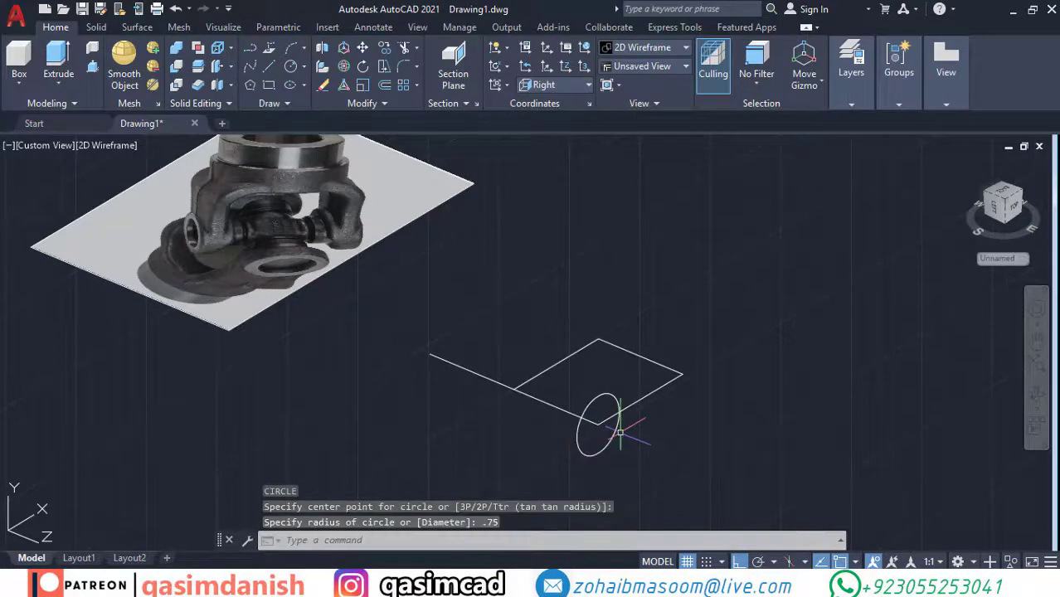
Step: Offset the circle by 0.25 to make a concentric circle
{"action": "type", "text": "o"}
{"action": "key", "text": "Return"}
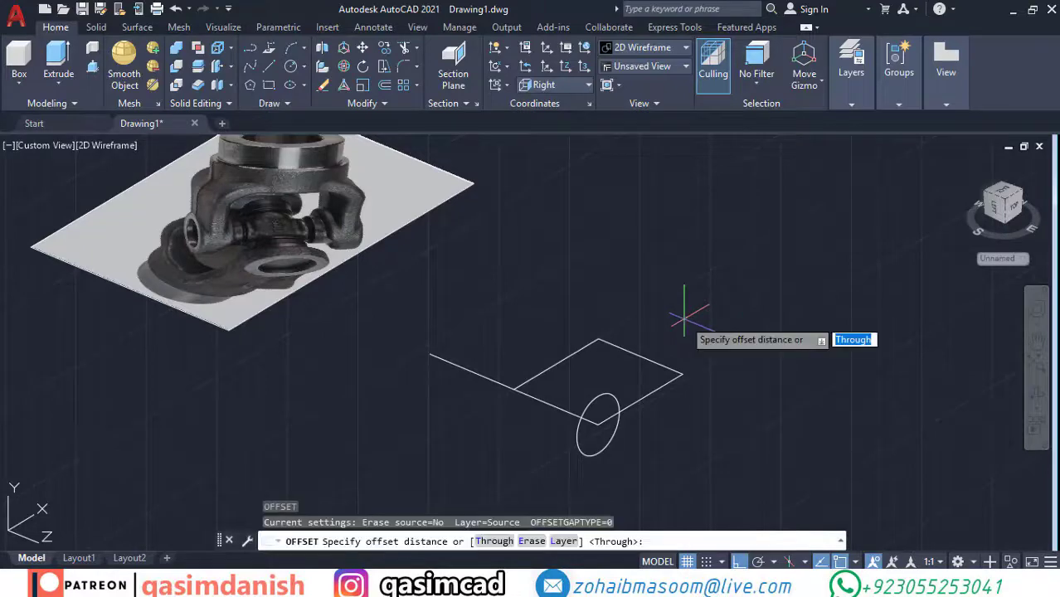
{"action": "type", "text": "25"}
{"action": "key", "text": "Return"}
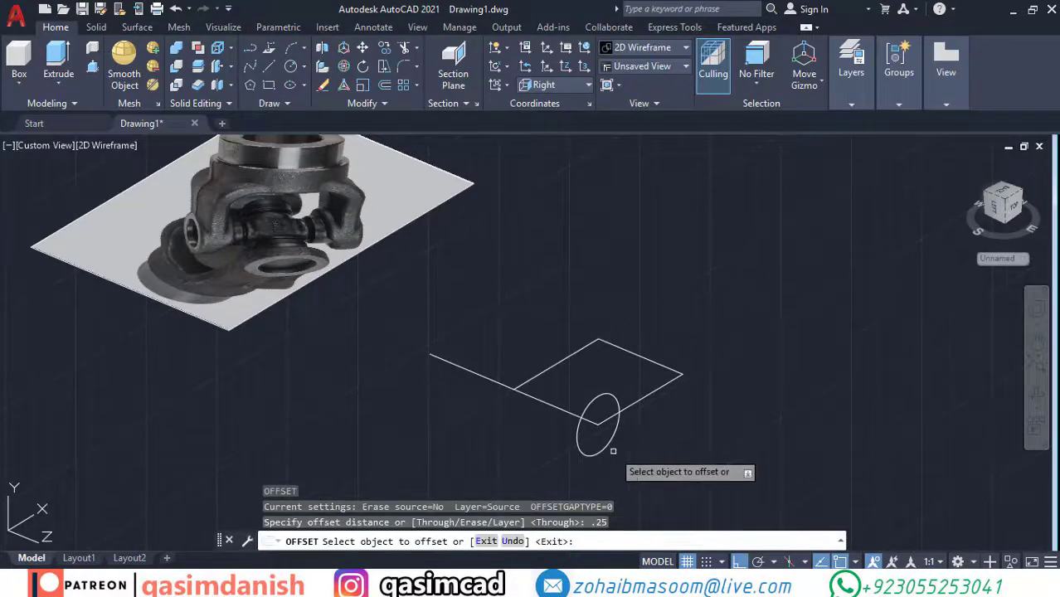
{"action": "left_click", "coordinate": [610, 449]}
{"action": "scroll", "coordinate": [605, 440], "scroll_direction": "up", "scroll_amount": 2}
{"action": "scroll", "coordinate": [581, 423], "scroll_direction": "up", "scroll_amount": 2}
{"action": "left_click", "coordinate": [579, 425]}
{"action": "scroll", "coordinate": [630, 432], "scroll_direction": "down", "scroll_amount": 5}
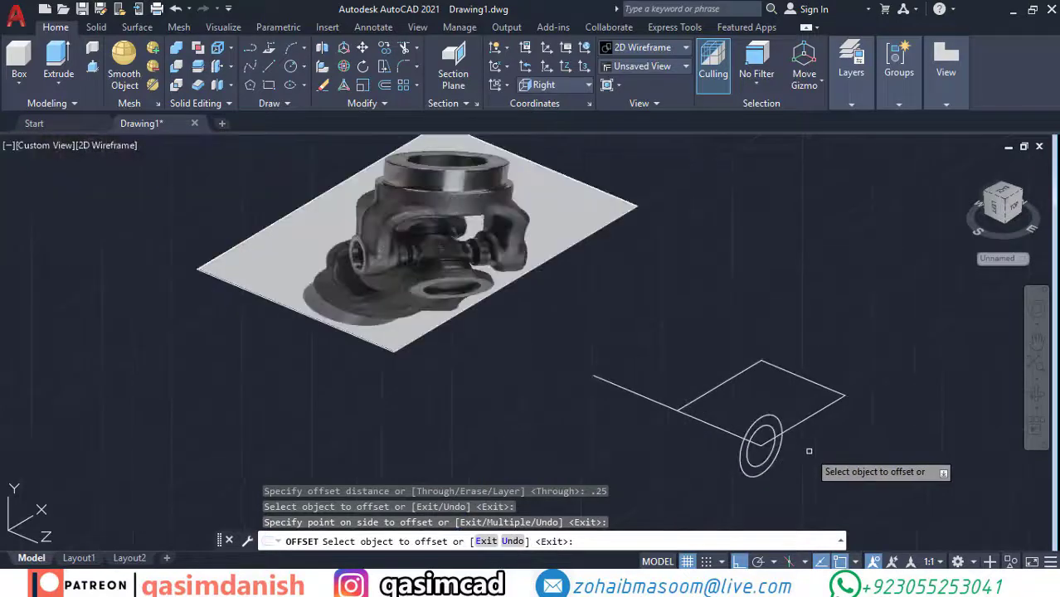
{"action": "key", "text": "Escape"}
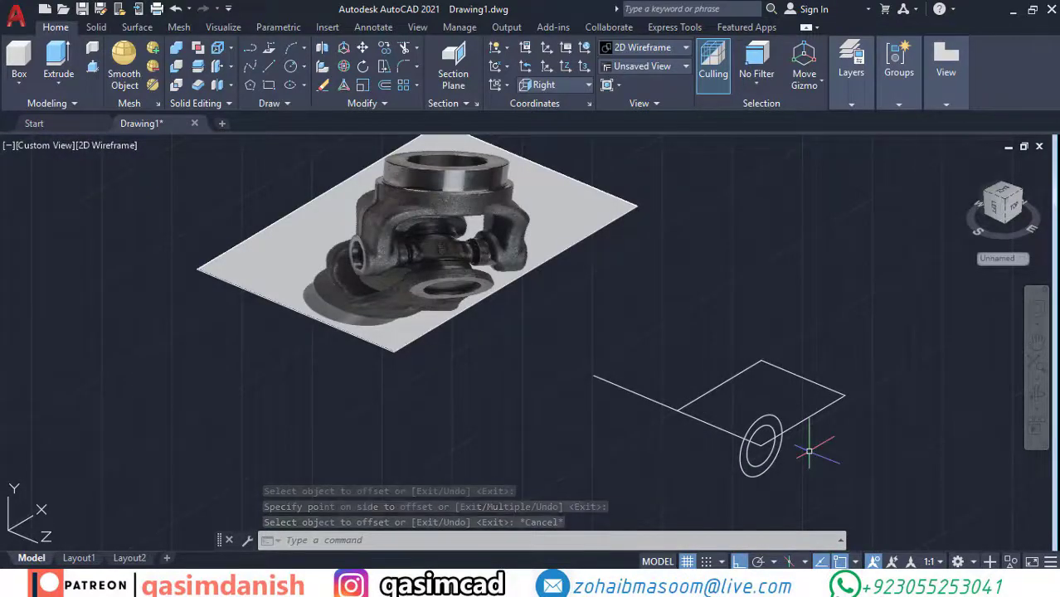
Step: Start copying the inner circle from its centre, then cancel the copy
{"action": "type", "text": "co"}
{"action": "key", "text": "Return"}
{"action": "left_click", "coordinate": [757, 461]}
{"action": "key", "text": "Return"}
{"action": "scroll", "coordinate": [758, 439], "scroll_direction": "up", "scroll_amount": 3}
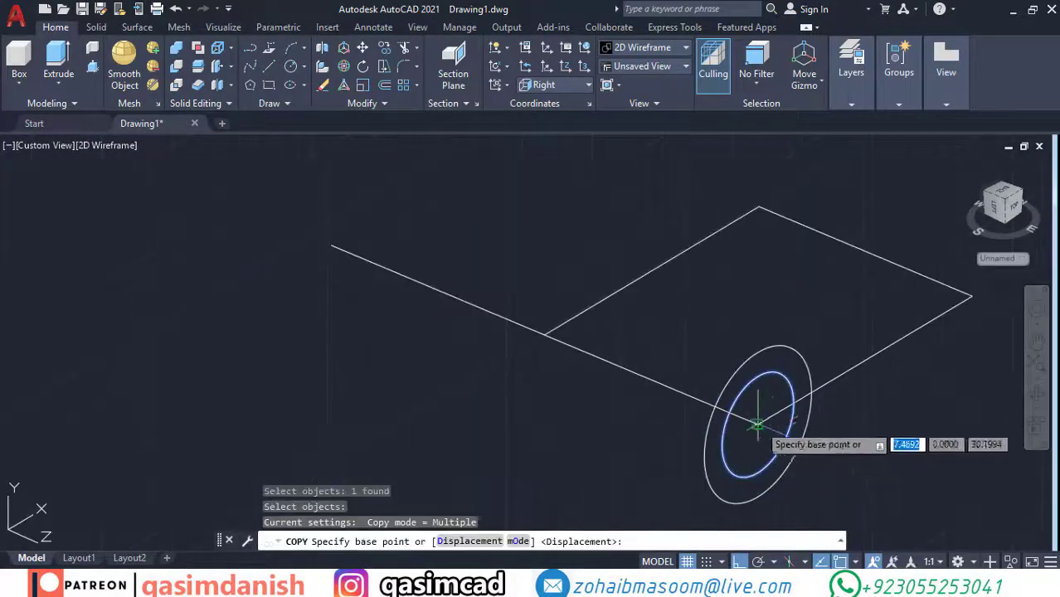
{"action": "left_click", "coordinate": [757, 424]}
{"action": "key", "text": "Escape"}
{"action": "scroll", "coordinate": [829, 456], "scroll_direction": "down", "scroll_amount": 4}
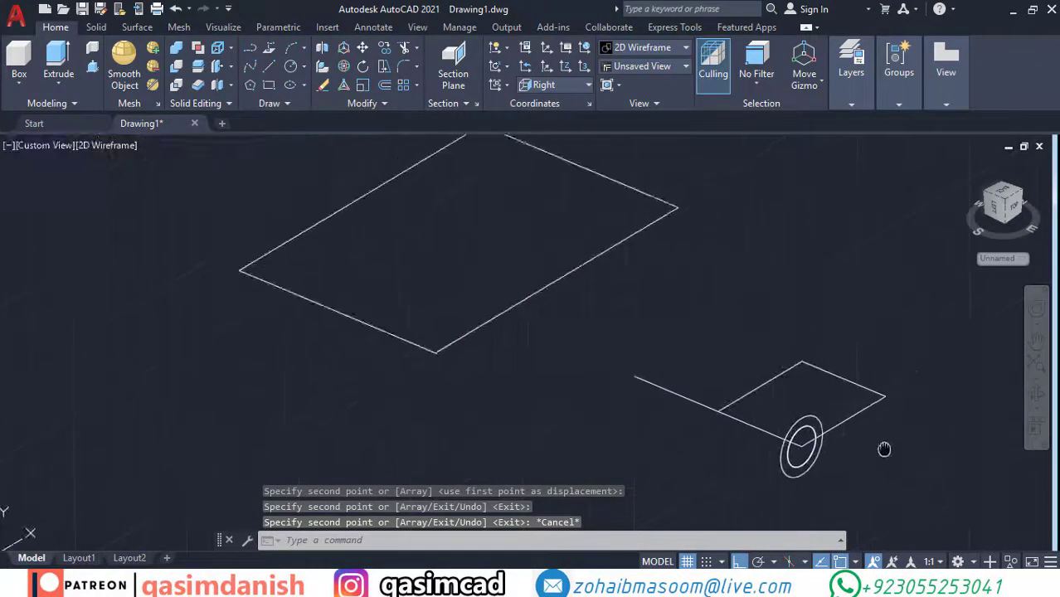
Step: Set the UCS to Top
{"action": "left_click", "coordinate": [576, 84]}
{"action": "left_click", "coordinate": [547, 124]}
{"action": "scroll", "coordinate": [603, 195], "scroll_direction": "down", "scroll_amount": 3}
{"action": "scroll", "coordinate": [796, 431], "scroll_direction": "up", "scroll_amount": 4}
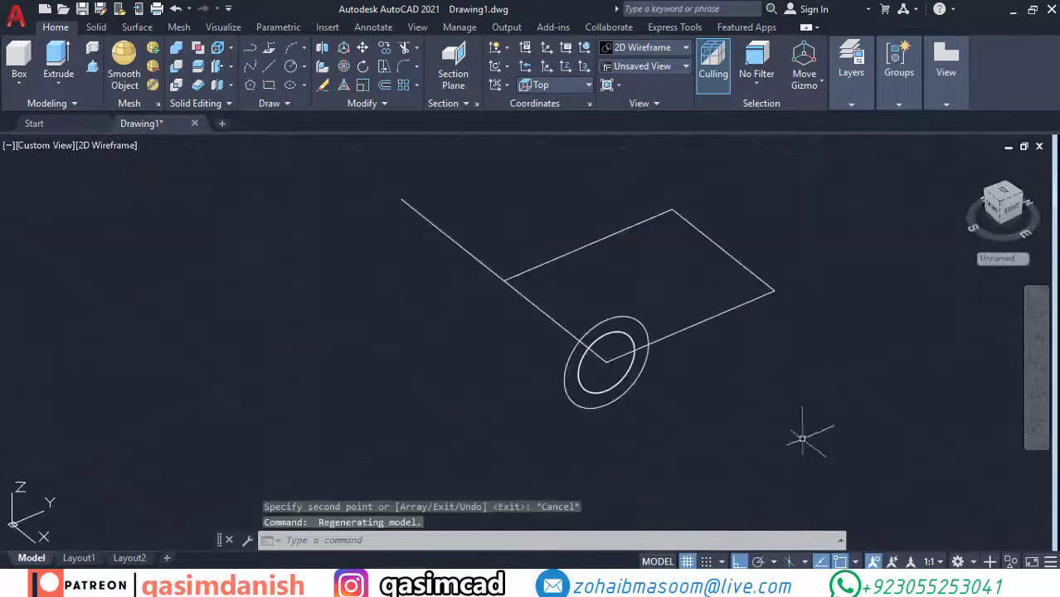
{"action": "scroll", "coordinate": [751, 441], "scroll_direction": "down", "scroll_amount": 1}
Step: Offset the rectangular yoke outline 0.5 outward to form a parallel outline
{"action": "type", "text": "o"}
{"action": "key", "text": "Return"}
{"action": "scroll", "coordinate": [746, 390], "scroll_direction": "up", "scroll_amount": 3}
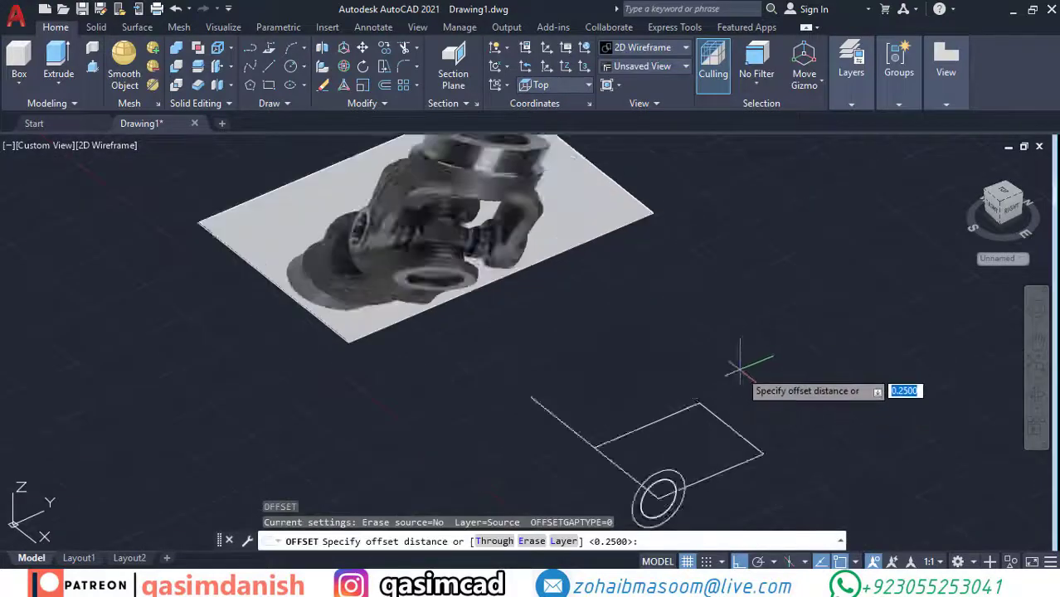
{"action": "left_click", "coordinate": [695, 419]}
{"action": "type", "text": ".5"}
{"action": "key", "text": "Return"}
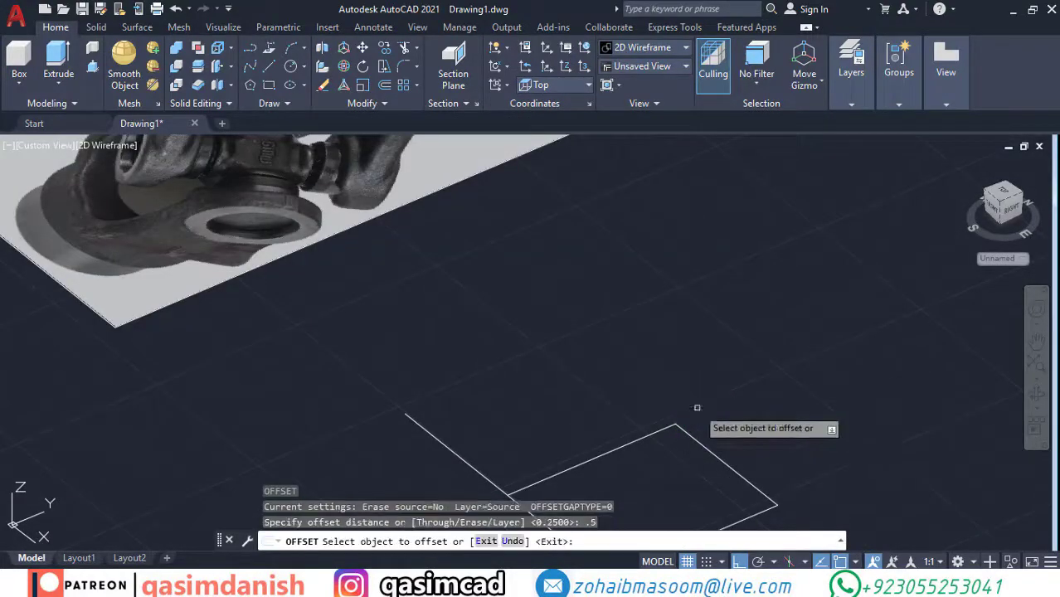
{"action": "left_click", "coordinate": [735, 471]}
{"action": "left_click", "coordinate": [761, 469]}
{"action": "middle_click_drag", "start_coordinate": [761, 468], "coordinate": [766, 400], "text": "shift"}
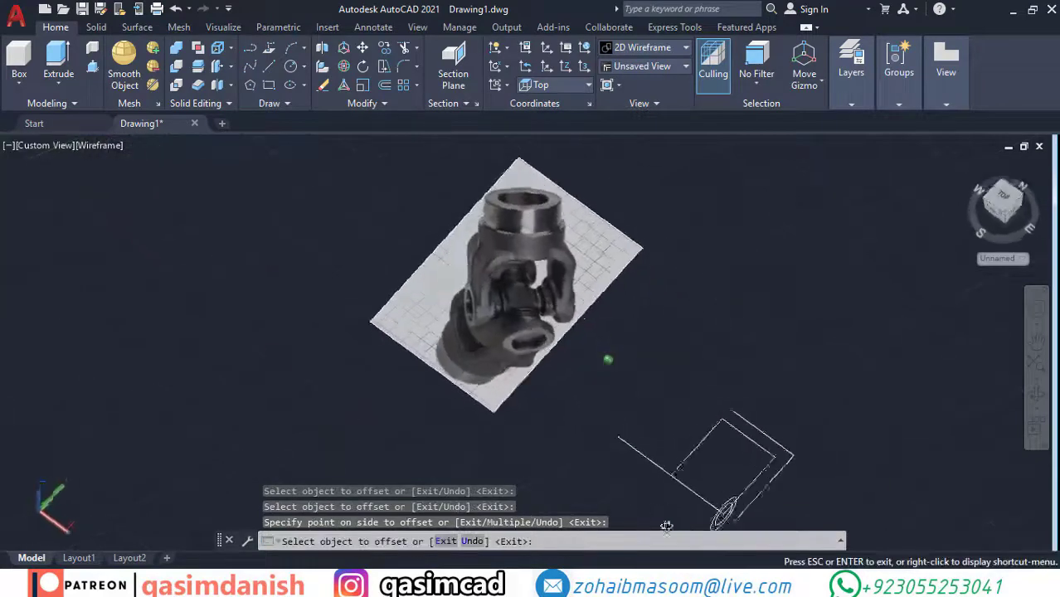
{"action": "left_click", "coordinate": [764, 401]}
{"action": "scroll", "coordinate": [765, 400], "scroll_direction": "down", "scroll_amount": 2}
{"action": "scroll", "coordinate": [697, 380], "scroll_direction": "down", "scroll_amount": 2}
{"action": "key", "text": "Escape"}
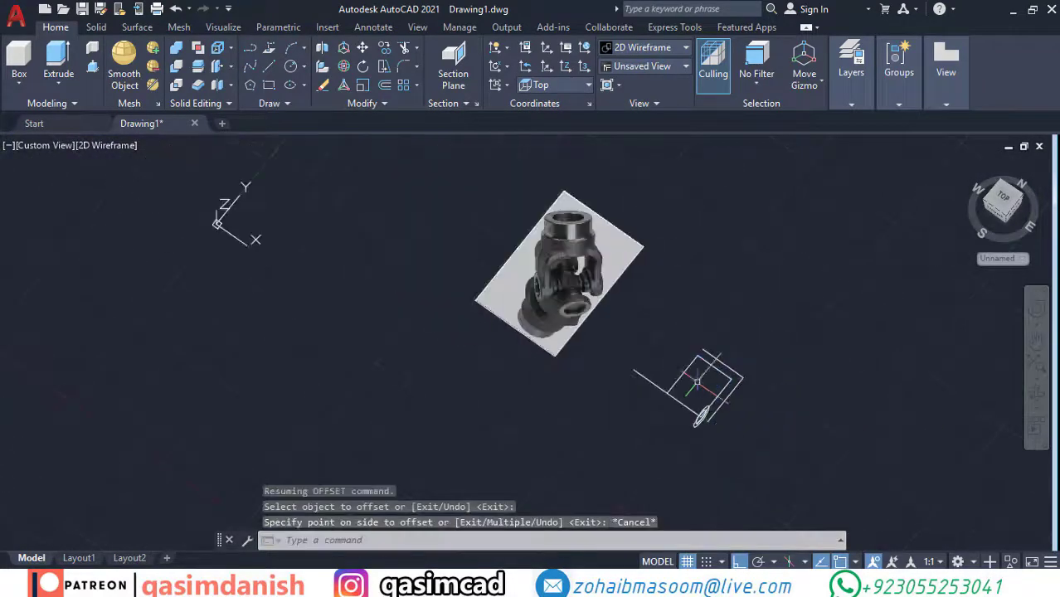
{"action": "scroll", "coordinate": [725, 440], "scroll_direction": "up", "scroll_amount": 2}
{"action": "scroll", "coordinate": [710, 422], "scroll_direction": "up", "scroll_amount": 2}
{"action": "scroll", "coordinate": [703, 437], "scroll_direction": "down", "scroll_amount": 1}
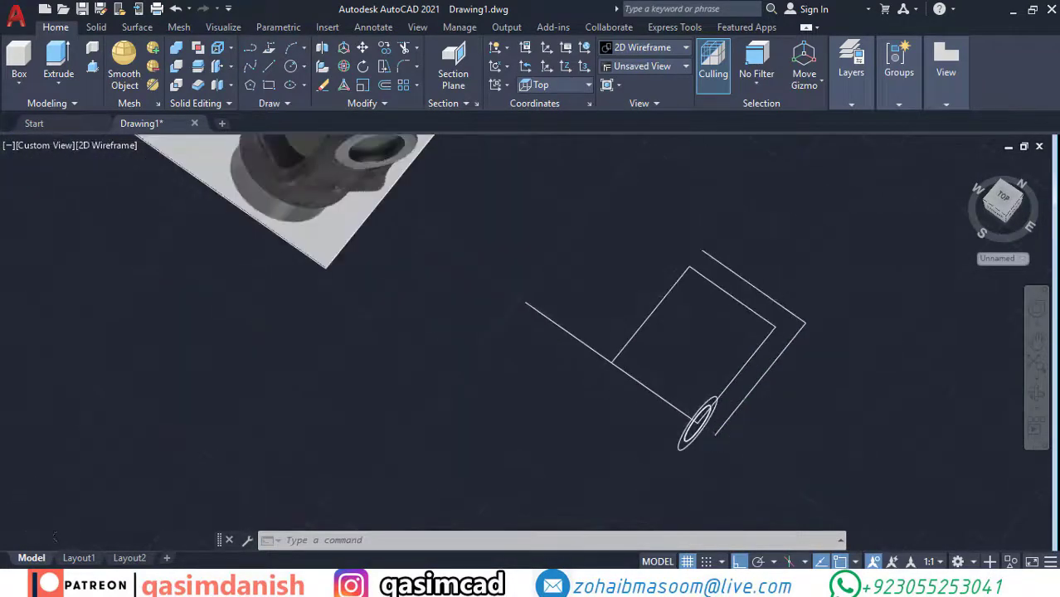
{"action": "scroll", "coordinate": [702, 425], "scroll_direction": "down", "scroll_amount": 1}
{"action": "scroll", "coordinate": [714, 406], "scroll_direction": "up", "scroll_amount": 2}
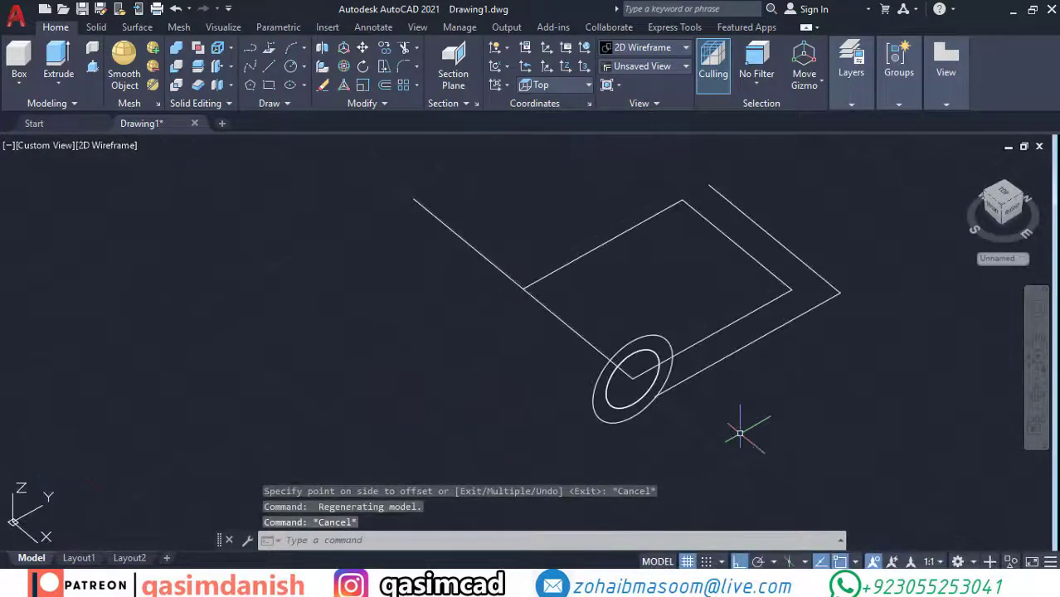
{"action": "type", "text": "o"}
{"action": "key", "text": "Return"}
Step: Offset the outer circle 0.1 outward to add a third concentric circle
{"action": "type", "text": "0.1"}
{"action": "key", "text": "Return"}
{"action": "left_click", "coordinate": [675, 377]}
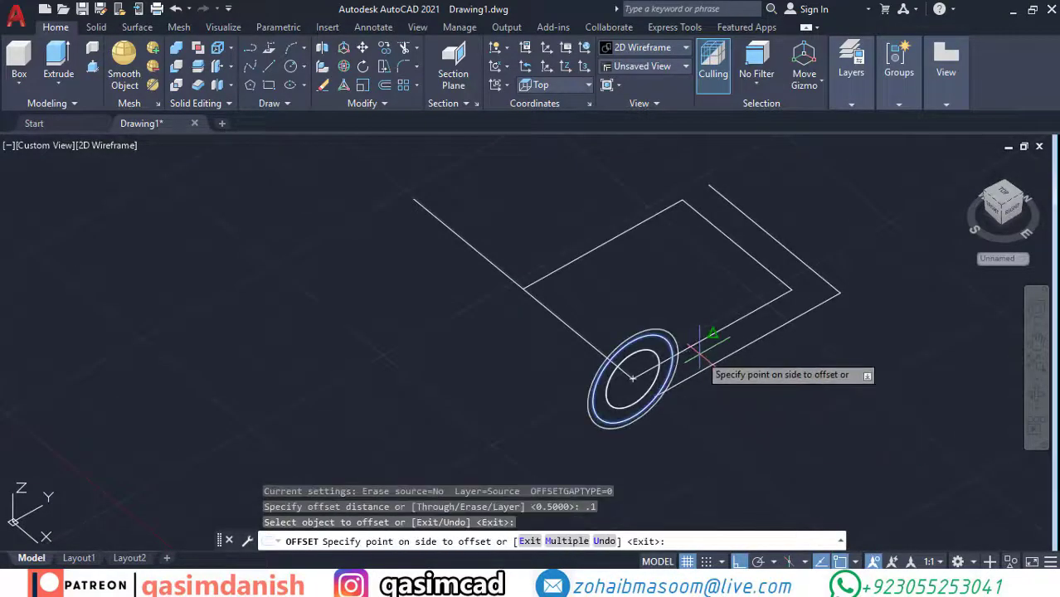
{"action": "key", "text": "Escape"}
{"action": "key", "text": "Return"}
Step: Draw a line starting from the circle centre
{"action": "key", "text": "Return"}
{"action": "left_click", "coordinate": [674, 365]}
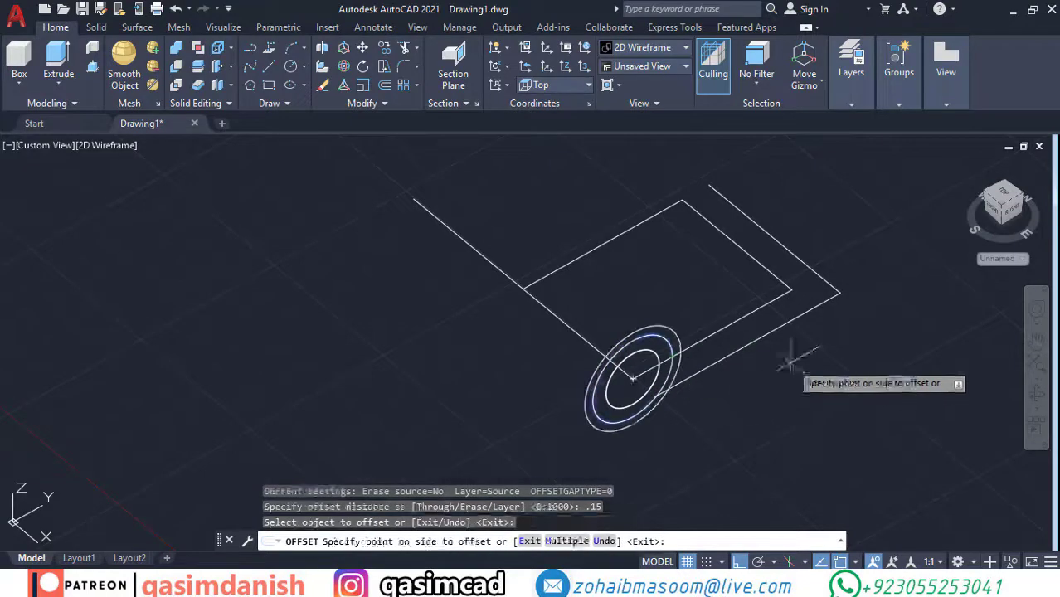
{"action": "left_click", "coordinate": [780, 355]}
{"action": "scroll", "coordinate": [813, 365], "scroll_direction": "down", "scroll_amount": 1}
{"action": "type", "text": "l"}
Step: Join the three outline segments into a single polyline using a crossing window
{"action": "key", "text": "Return"}
{"action": "scroll", "coordinate": [723, 378], "scroll_direction": "up", "scroll_amount": 8}
{"action": "left_click", "coordinate": [580, 328]}
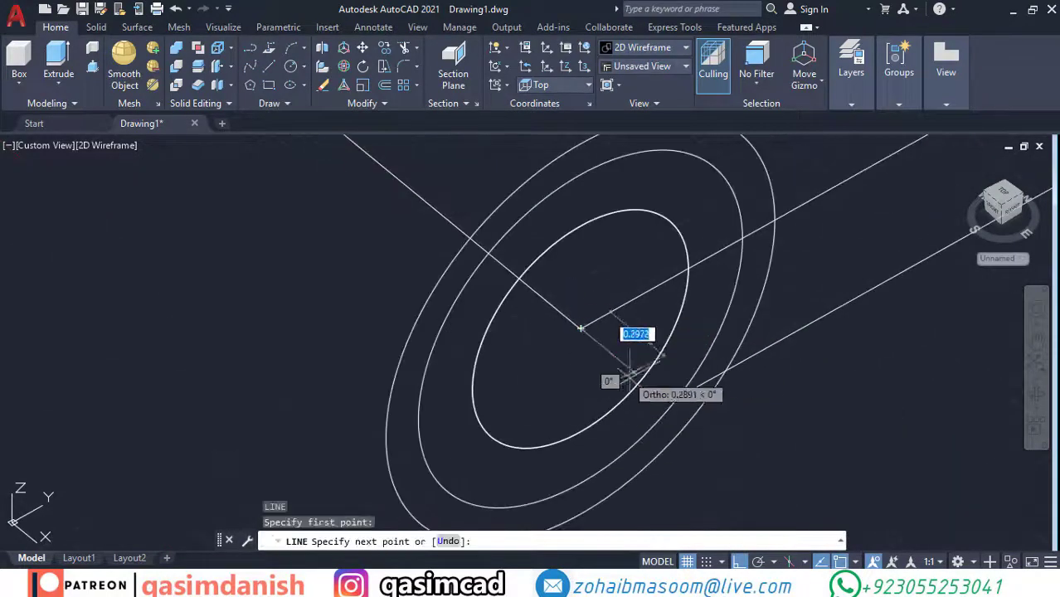
{"action": "type", "text": "j"}
{"action": "key", "text": "Return"}
{"action": "left_click", "coordinate": [669, 406]}
{"action": "scroll", "coordinate": [730, 306], "scroll_direction": "down", "scroll_amount": 5}
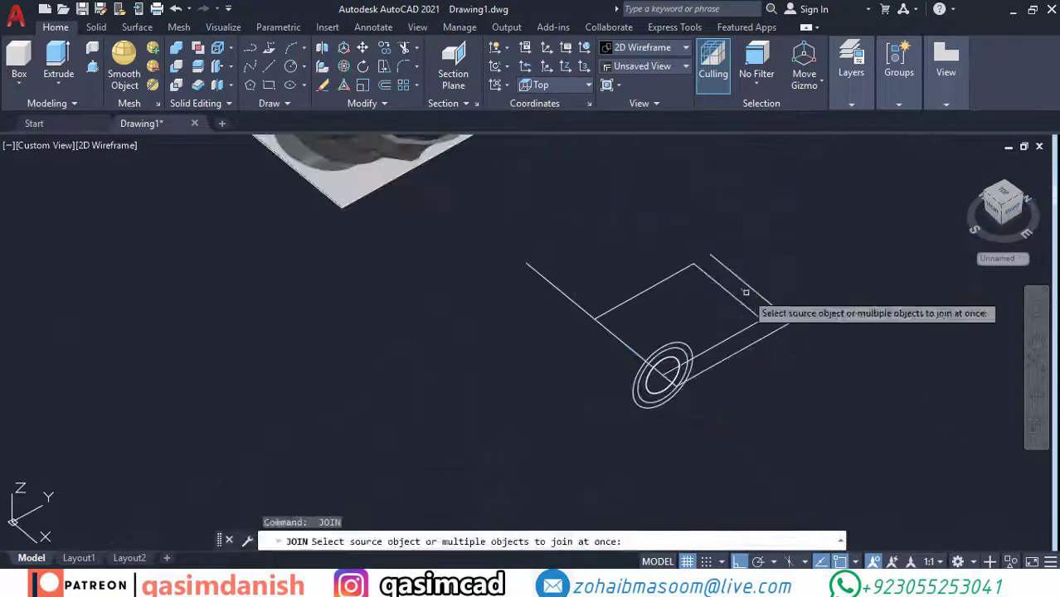
{"action": "type", "text": "l"}
{"action": "key", "text": "Return"}
{"action": "key", "text": "Return"}
{"action": "type", "text": "j"}
{"action": "key", "text": "Return"}
{"action": "left_click_drag", "start_coordinate": [788, 257], "coordinate": [750, 286]}
{"action": "left_click", "coordinate": [712, 264]}
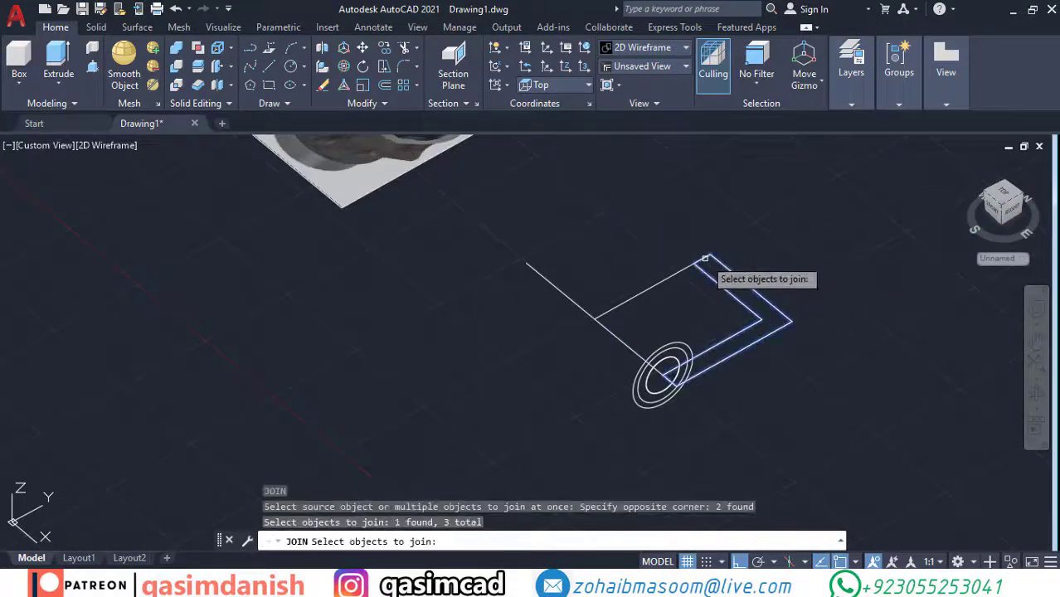
{"action": "key", "text": "Return"}
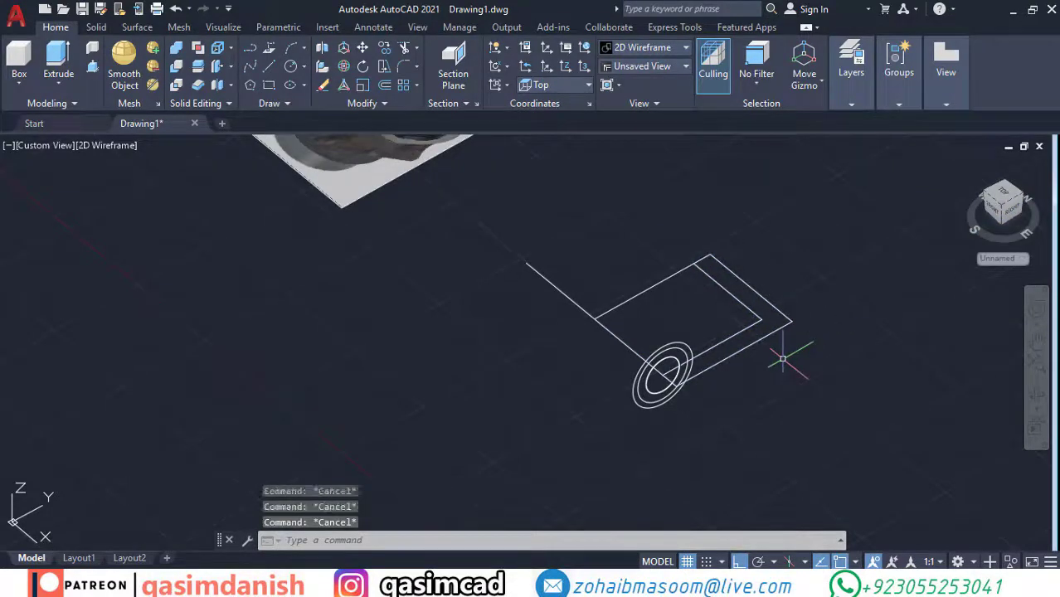
Step: Recentre the view on the outline and start measuring a distance
{"action": "middle_click_drag", "start_coordinate": [802, 295], "coordinate": [803, 355]}
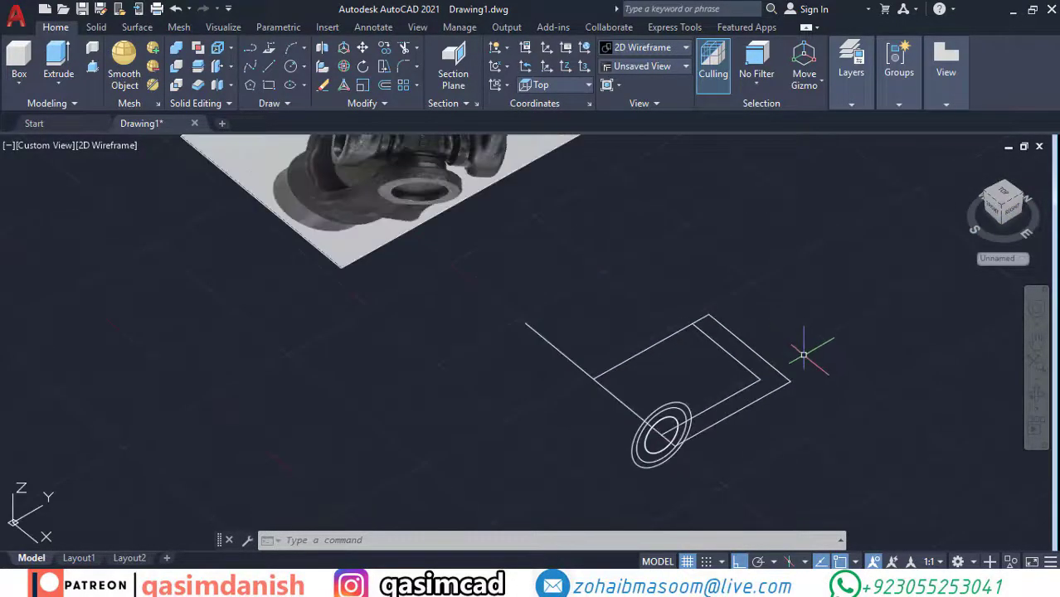
{"action": "type", "text": "di"}
{"action": "key", "text": "Return"}
{"action": "scroll", "coordinate": [651, 485], "scroll_direction": "up", "scroll_amount": 6}
Step: Set the UCS to Right and check distances from the circle centre
{"action": "left_click", "coordinate": [688, 263]}
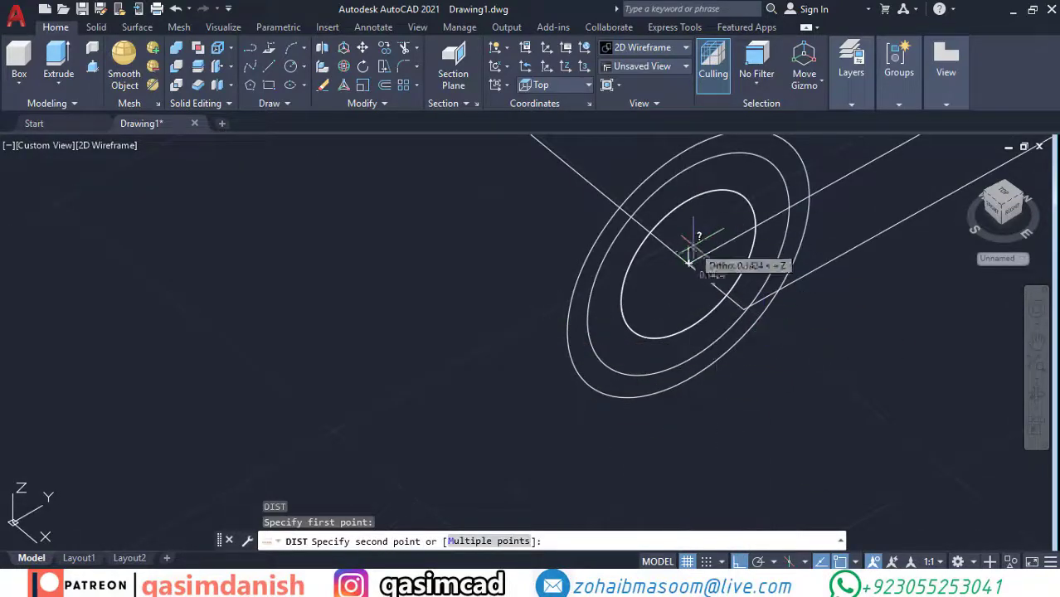
{"action": "scroll", "coordinate": [692, 310], "scroll_direction": "down", "scroll_amount": 2}
{"action": "key", "text": "Escape"}
{"action": "scroll", "coordinate": [701, 355], "scroll_direction": "down", "scroll_amount": 3}
{"action": "scroll", "coordinate": [701, 355], "scroll_direction": "up", "scroll_amount": 2}
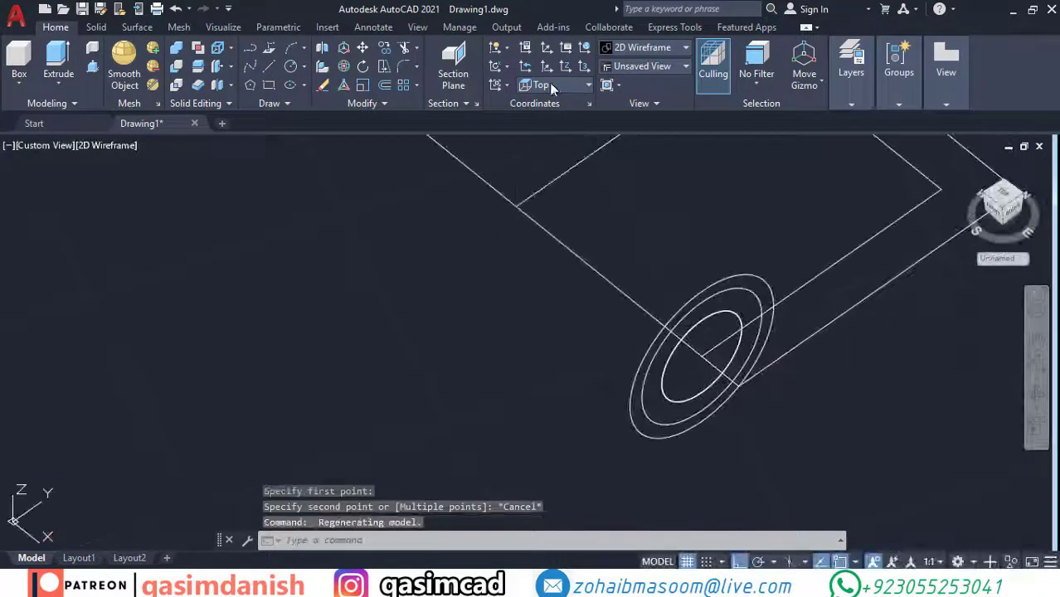
{"action": "left_click", "coordinate": [551, 85]}
{"action": "left_click", "coordinate": [543, 162]}
{"action": "key", "text": "Return"}
{"action": "left_click", "coordinate": [701, 357]}
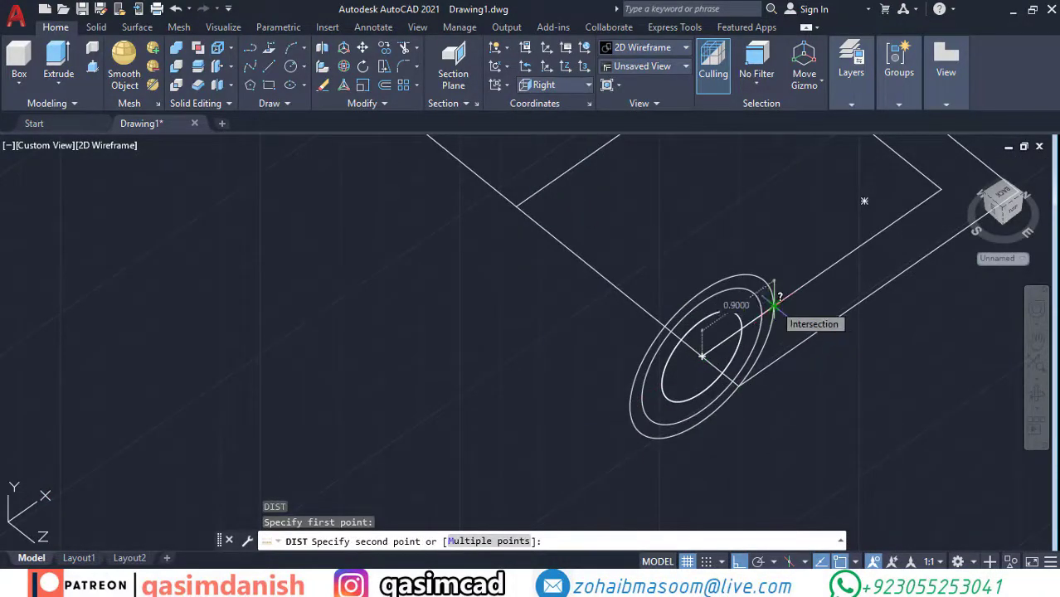
{"action": "key", "text": "Escape"}
{"action": "scroll", "coordinate": [865, 401], "scroll_direction": "down", "scroll_amount": 2}
Step: Extrude the yoke outline 1.8 into a solid arm
{"action": "type", "text": "ext"}
{"action": "key", "text": "Return"}
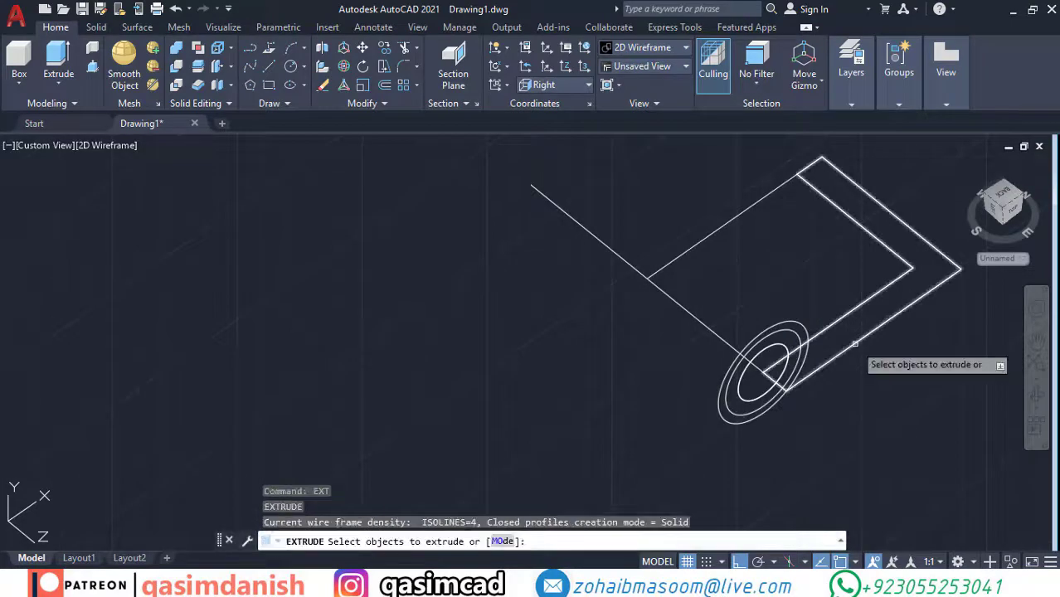
{"action": "left_click", "coordinate": [847, 308]}
{"action": "key", "text": "Return"}
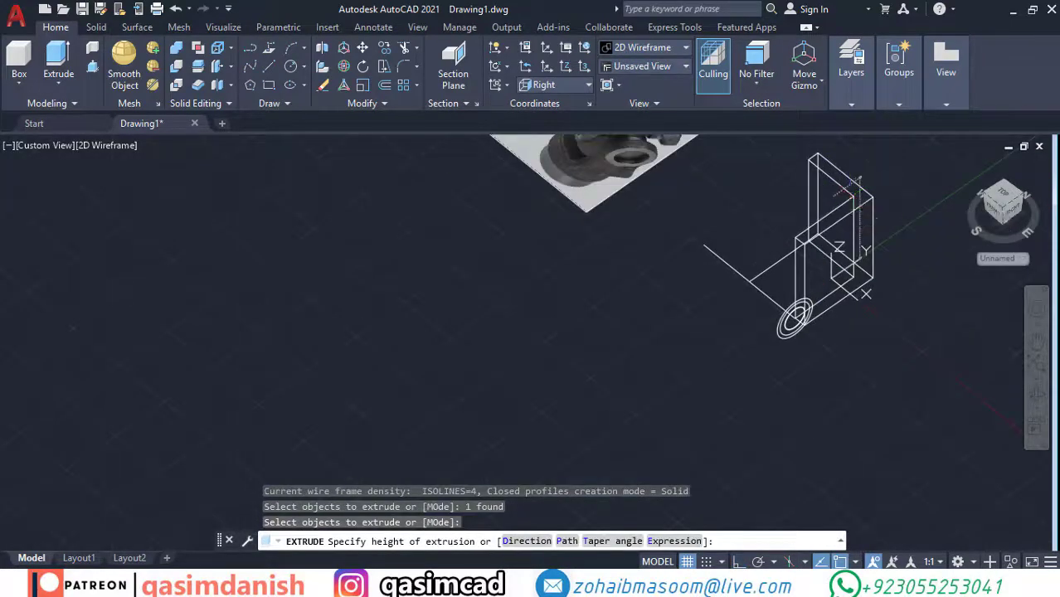
{"action": "left_click", "coordinate": [850, 191]}
{"action": "key", "text": "ctrl+z"}
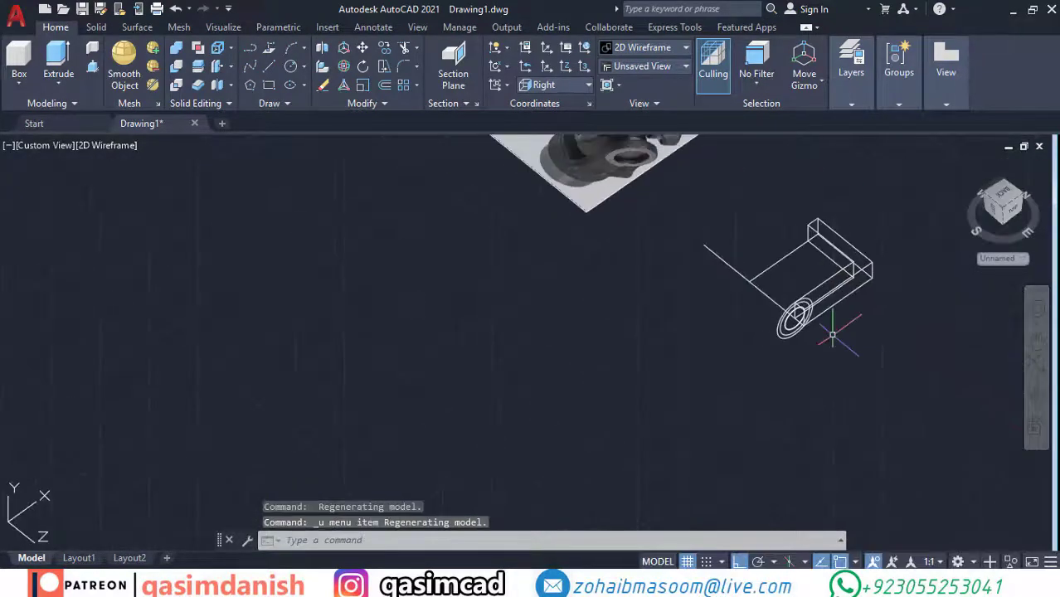
{"action": "key", "text": "Return"}
{"action": "scroll", "coordinate": [832, 335], "scroll_direction": "up", "scroll_amount": 2}
{"action": "left_click", "coordinate": [880, 248]}
{"action": "key", "text": "Return"}
{"action": "type", "text": "1.8"}
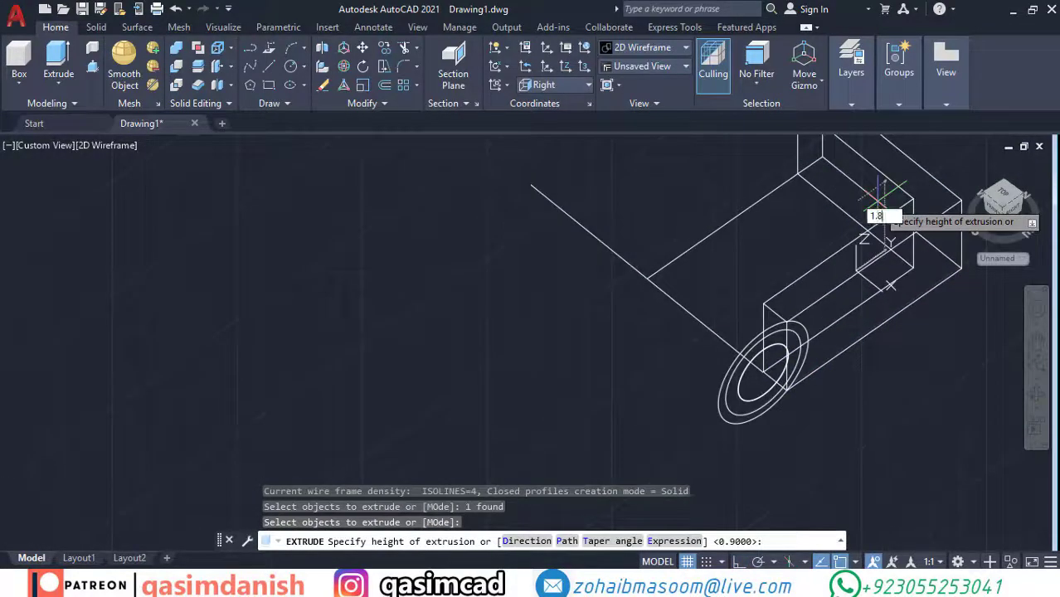
{"action": "key", "text": "Return"}
Step: Set the UCS to Top and try moving and extruding, cancelling both attempts
{"action": "left_click", "coordinate": [548, 84]}
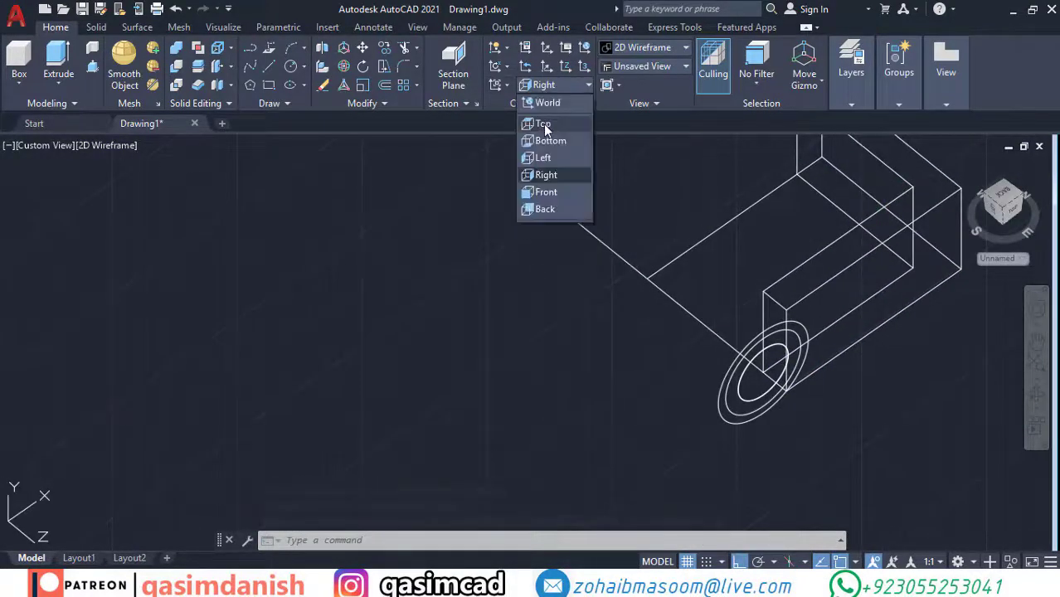
{"action": "left_click", "coordinate": [536, 122]}
{"action": "type", "text": "m"}
{"action": "key", "text": "Return"}
{"action": "left_click", "coordinate": [824, 358]}
{"action": "key", "text": "Return"}
{"action": "left_click", "coordinate": [762, 372]}
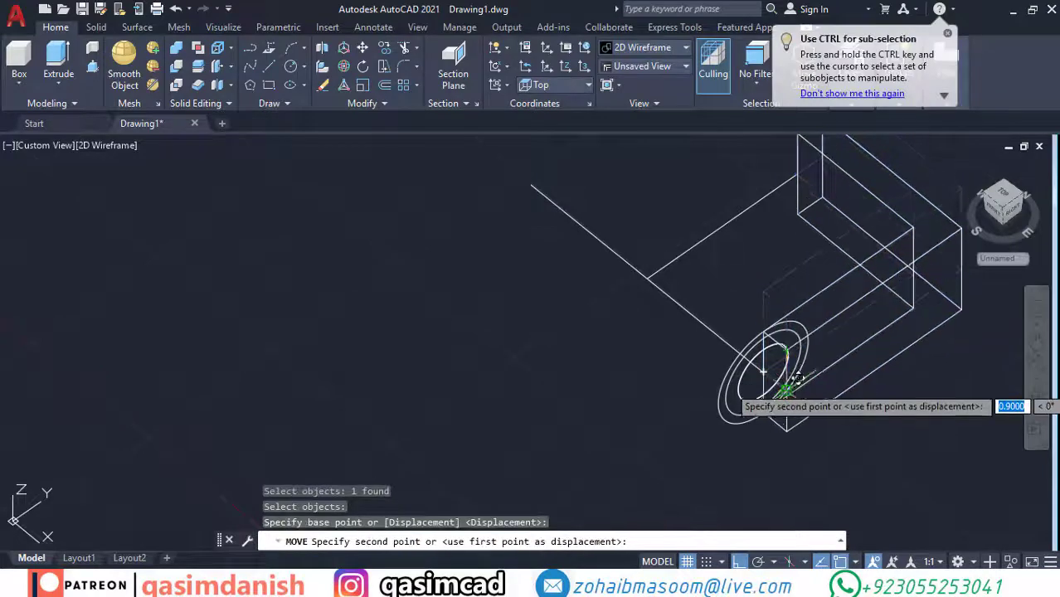
{"action": "key", "text": "Escape"}
{"action": "type", "text": "EXT"}
{"action": "key", "text": "Return"}
{"action": "middle_click_drag", "start_coordinate": [767, 408], "coordinate": [757, 426], "text": "shift"}
{"action": "key", "text": "Escape"}
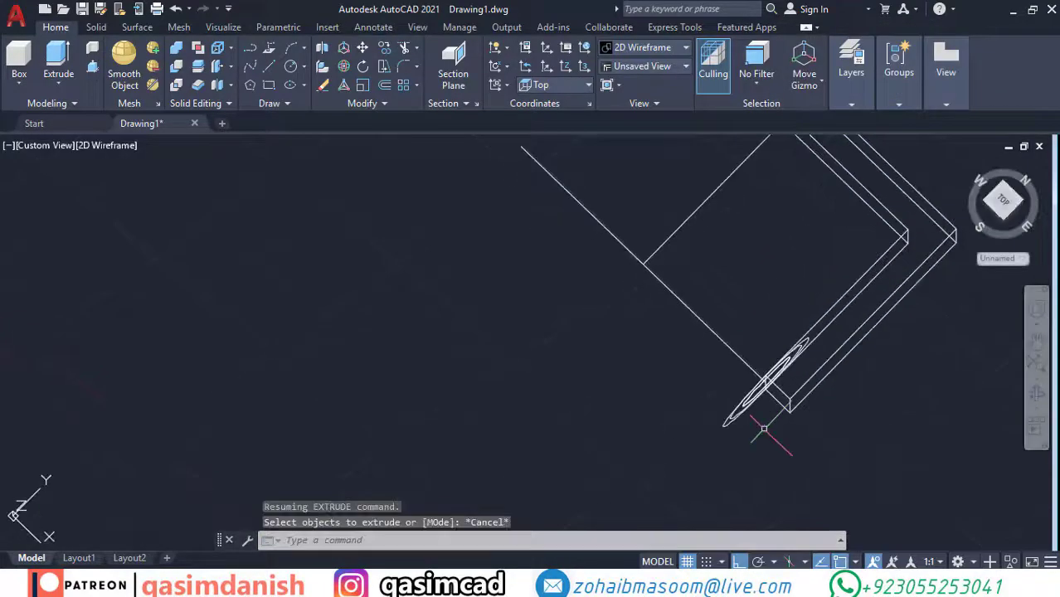
Step: Move the outer circle 0.2 along its axis
{"action": "type", "text": "m"}
{"action": "key", "text": "Return"}
{"action": "scroll", "coordinate": [727, 435], "scroll_direction": "down", "scroll_amount": 2}
{"action": "scroll", "coordinate": [727, 436], "scroll_direction": "up", "scroll_amount": 2}
{"action": "left_click", "coordinate": [710, 435]}
{"action": "key", "text": "Return"}
{"action": "left_click", "coordinate": [709, 438]}
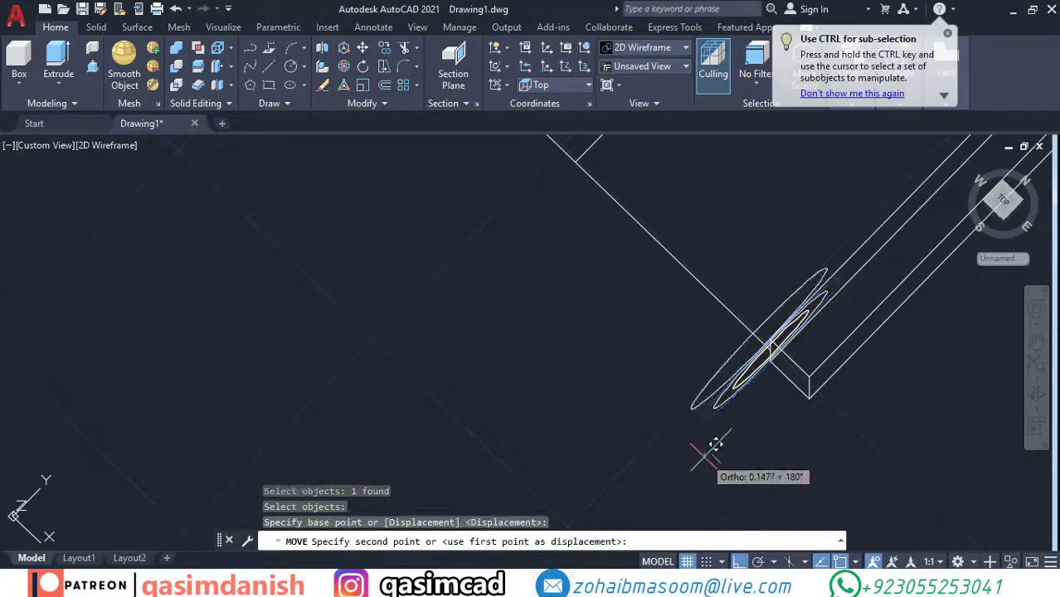
{"action": "key", "text": "Escape"}
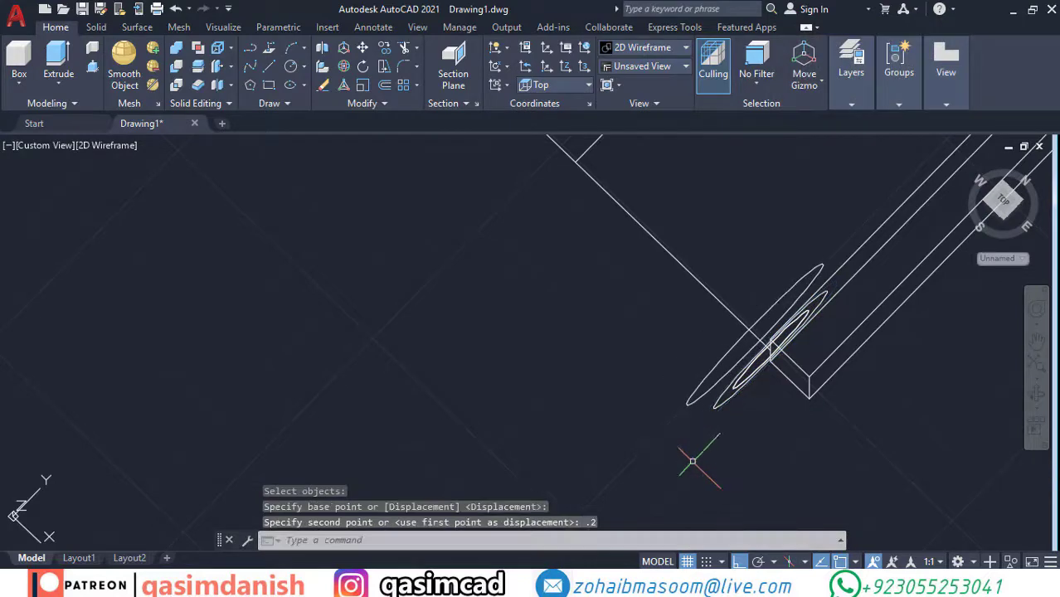
Step: Extrude the shifted circle 0.9 into a cylindrical boss at the yoke's end
{"action": "type", "text": "EXT"}
{"action": "key", "text": "Return"}
{"action": "left_click", "coordinate": [715, 406]}
{"action": "key", "text": "Return"}
{"action": "key", "text": "Escape"}
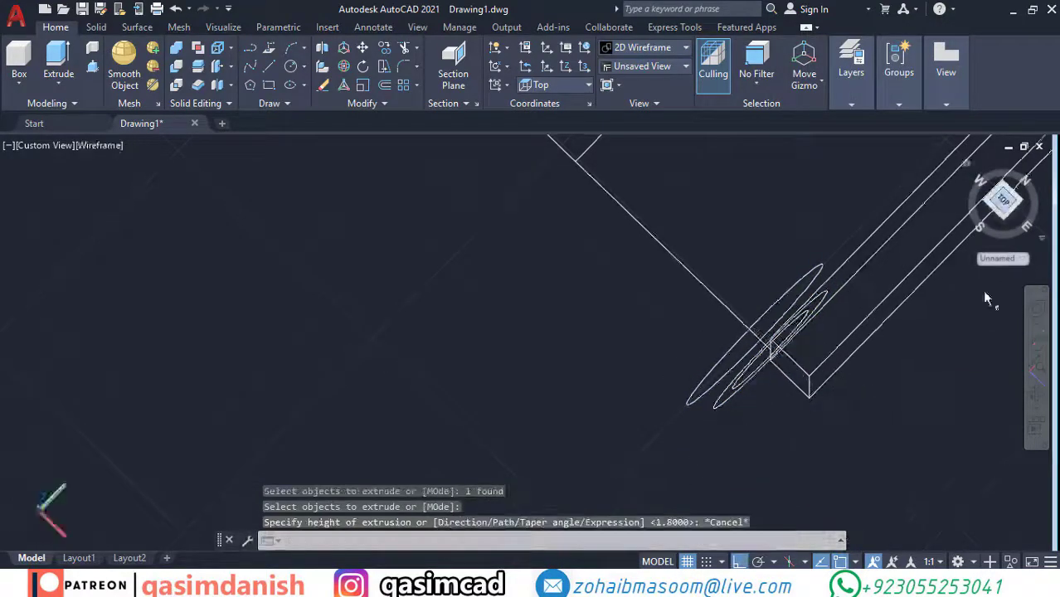
{"action": "type", "text": "t"}
{"action": "key", "text": "Return"}
{"action": "left_click", "coordinate": [678, 390]}
{"action": "key", "text": "Return"}
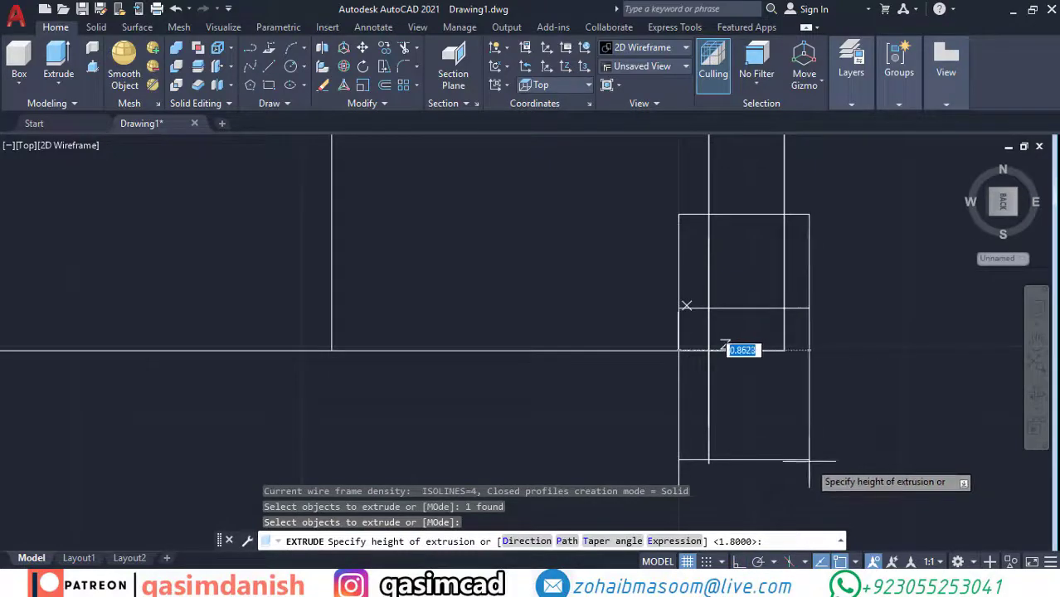
{"action": "key", "text": "Return"}
{"action": "middle_click_drag", "start_coordinate": [811, 421], "coordinate": [837, 331], "text": "shift"}
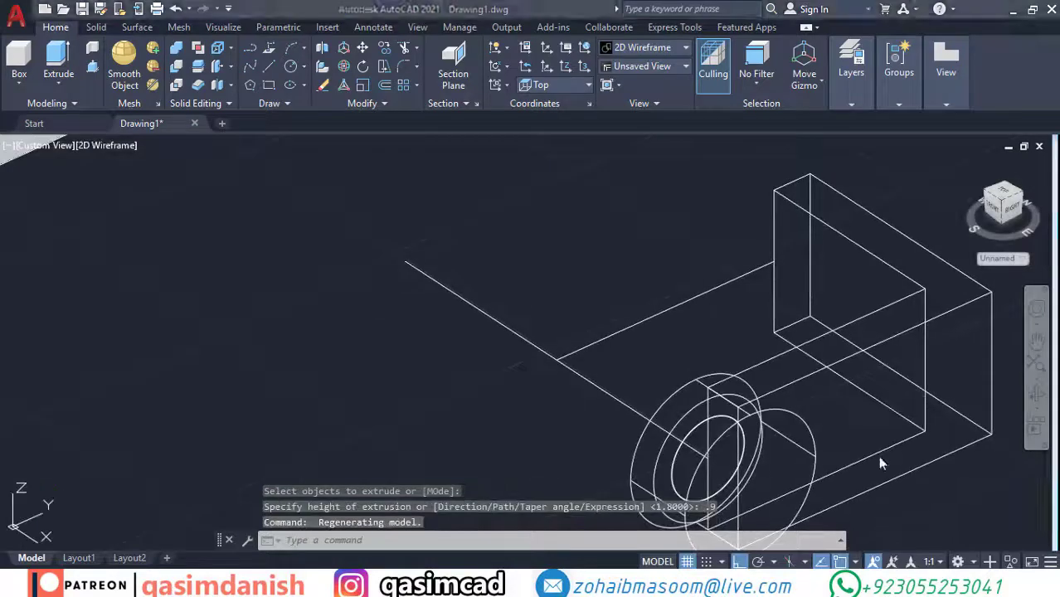
{"action": "key", "text": "Escape"}
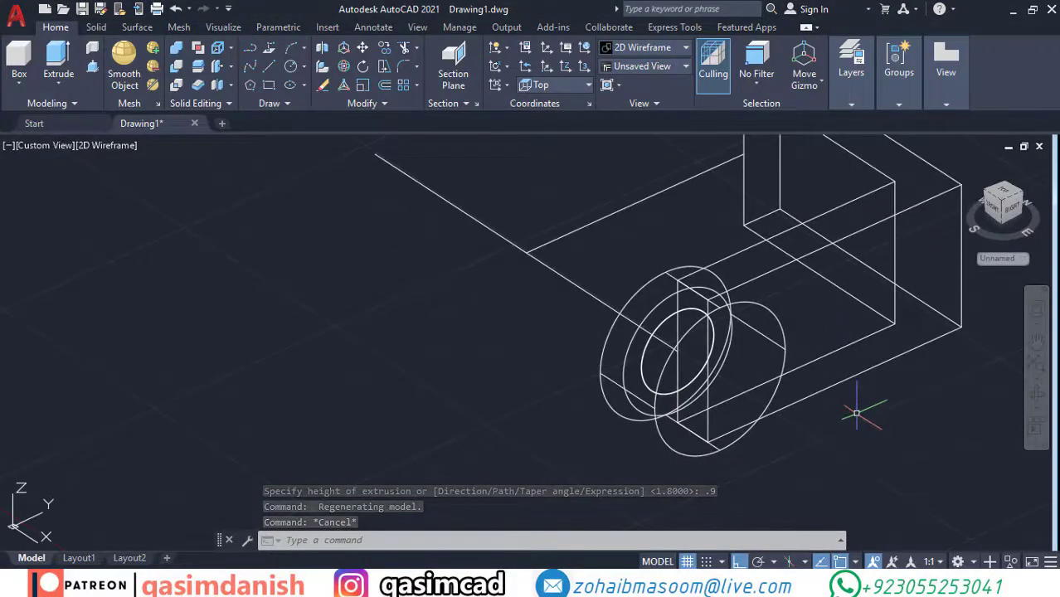
{"action": "key", "text": "m"}
{"action": "key", "text": "Return"}
Step: Place the cutting circle in front of the boss and extrude it
{"action": "left_click", "coordinate": [682, 398]}
{"action": "key", "text": "Return"}
{"action": "left_click", "coordinate": [548, 476]}
{"action": "left_click", "coordinate": [474, 434]}
{"action": "key", "text": "Escape"}
{"action": "type", "text": "ext"}
{"action": "key", "text": "Return"}
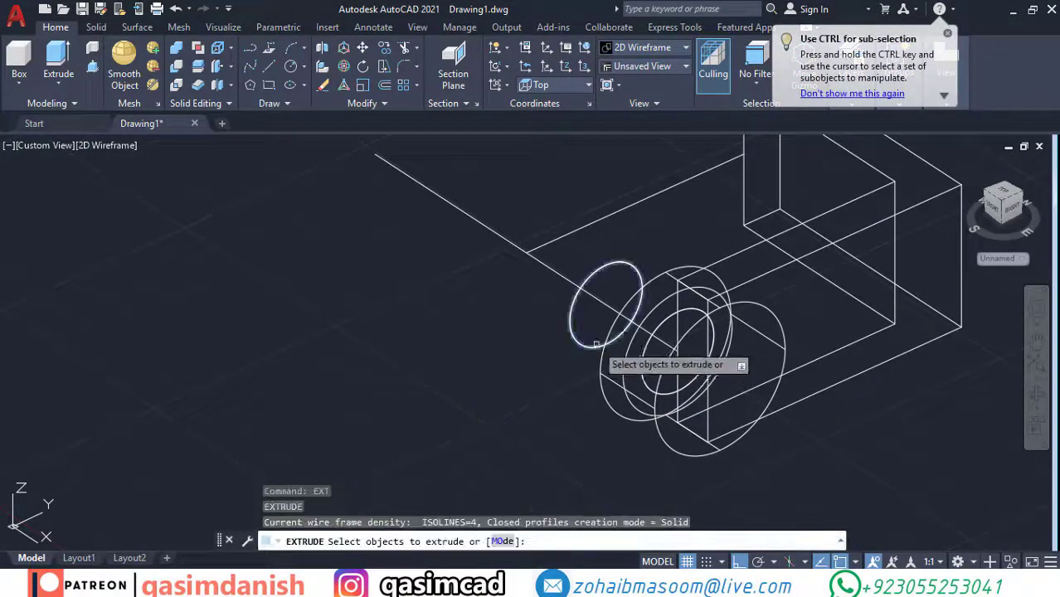
{"action": "left_click", "coordinate": [614, 342]}
{"action": "key", "text": "Return"}
Step: Union the arm with the ring, then subtract the inner cylinder to cut the bore
{"action": "type", "text": "uni"}
{"action": "key", "text": "Return"}
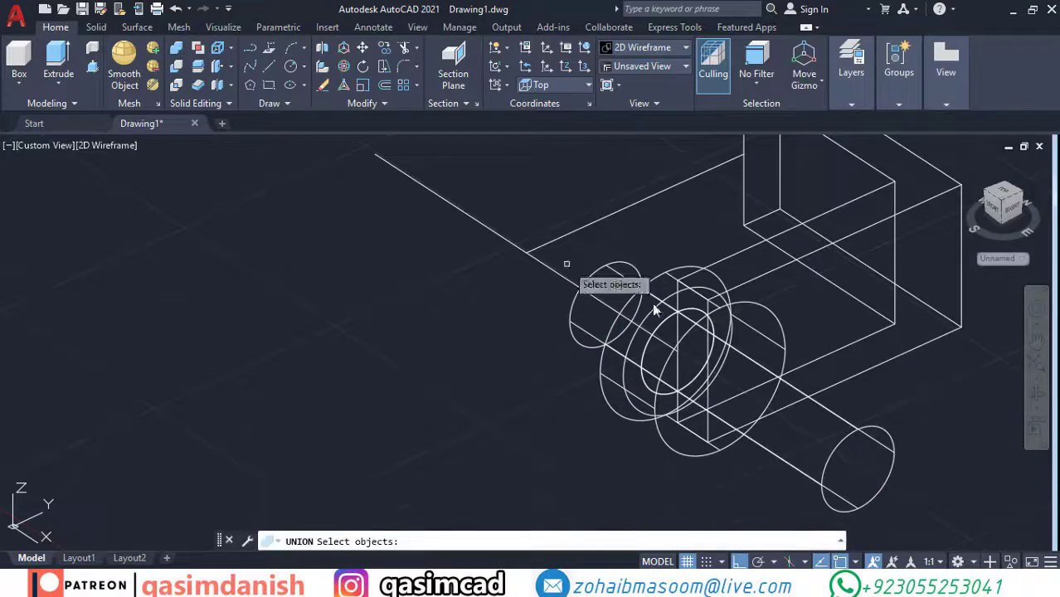
{"action": "left_click", "coordinate": [886, 320]}
{"action": "left_click", "coordinate": [680, 263]}
{"action": "left_click", "coordinate": [798, 312]}
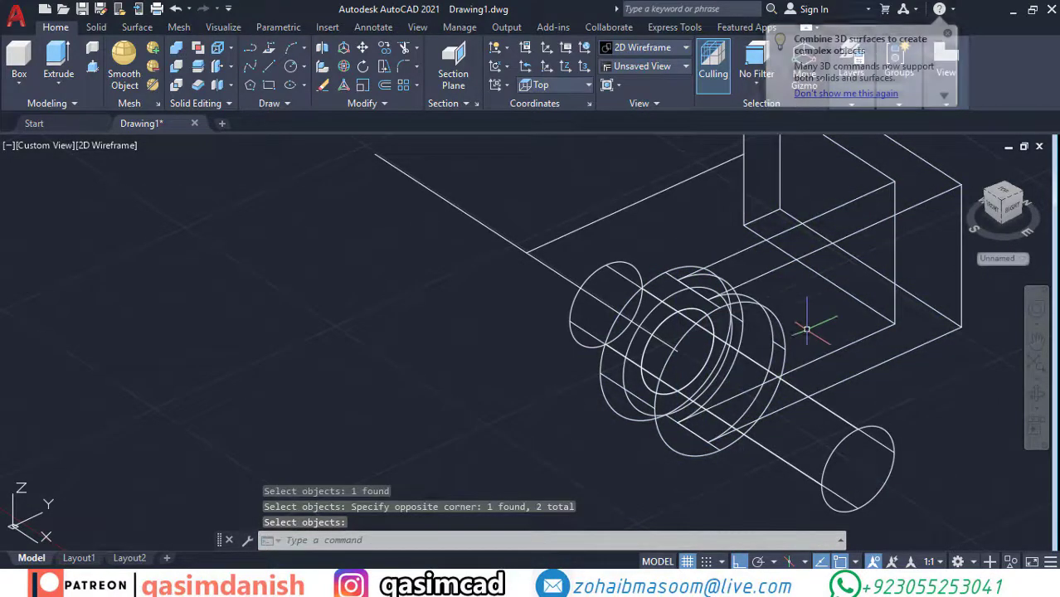
{"action": "key", "text": "Return"}
{"action": "left_click", "coordinate": [875, 363]}
Step: Shade the model in Conceptual style and orbit to inspect the bracket
{"action": "left_click", "coordinate": [108, 145]}
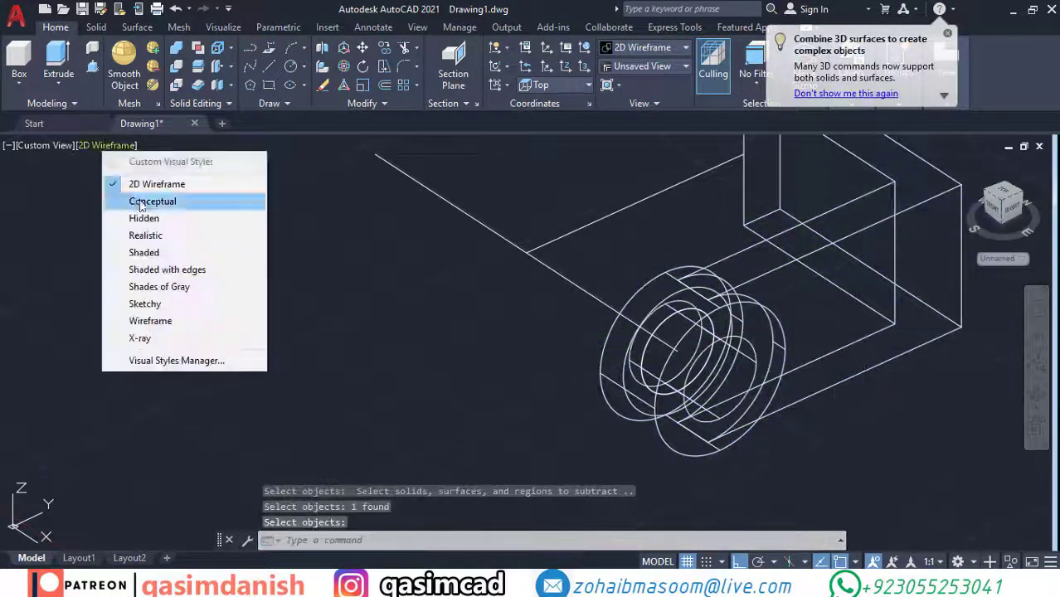
{"action": "left_click", "coordinate": [142, 202]}
{"action": "mouse_move", "coordinate": [747, 265]}
{"action": "middle_mouse_down", "text": "shift"}
{"action": "mouse_move", "coordinate": [774, 349]}
{"action": "mouse_move", "coordinate": [686, 366]}
{"action": "middle_mouse_up", "text": "shift"}
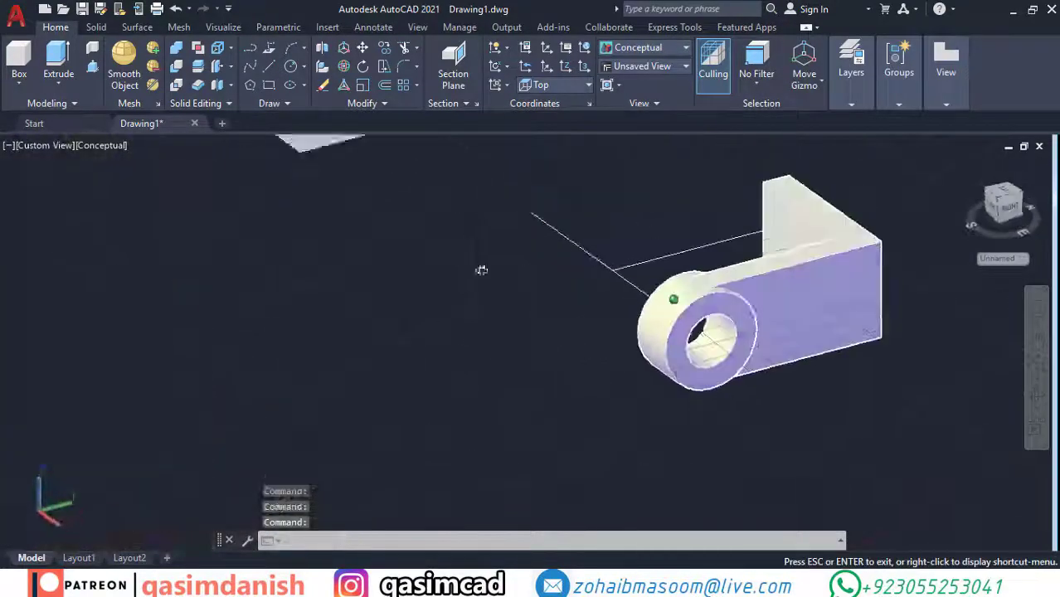
{"action": "mouse_move", "coordinate": [479, 270]}
{"action": "middle_mouse_down", "text": "shift"}
{"action": "mouse_move", "coordinate": [678, 362]}
{"action": "mouse_move", "coordinate": [698, 355]}
{"action": "mouse_move", "coordinate": [827, 399]}
{"action": "mouse_move", "coordinate": [746, 464]}
{"action": "middle_mouse_up", "text": "shift"}
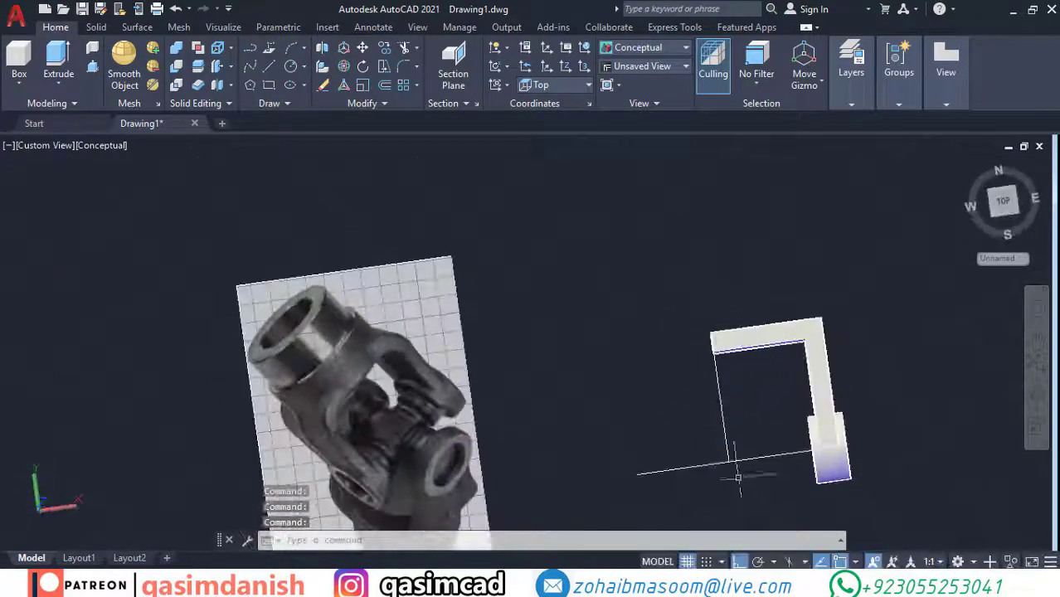
{"action": "left_click", "coordinate": [101, 145]}
{"action": "left_click", "coordinate": [232, 183]}
{"action": "scroll", "coordinate": [814, 328], "scroll_direction": "up", "scroll_amount": 5}
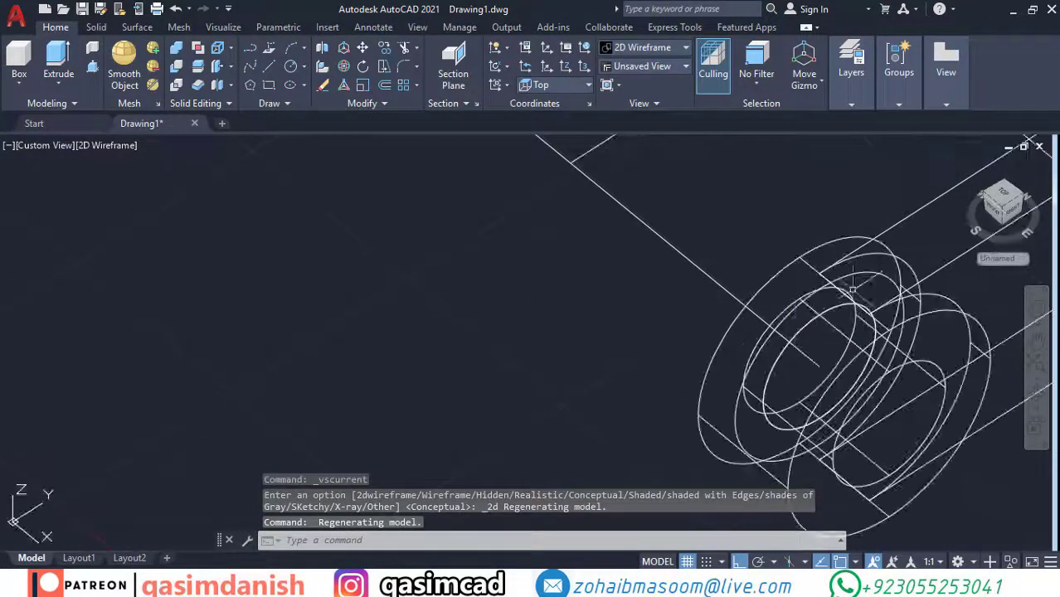
{"action": "middle_click_drag", "start_coordinate": [815, 328], "coordinate": [888, 426], "text": "shift"}
{"action": "type", "text": "o"}
{"action": "key", "text": "Return"}
{"action": "key", "text": "Return"}
{"action": "left_click", "coordinate": [888, 427]}
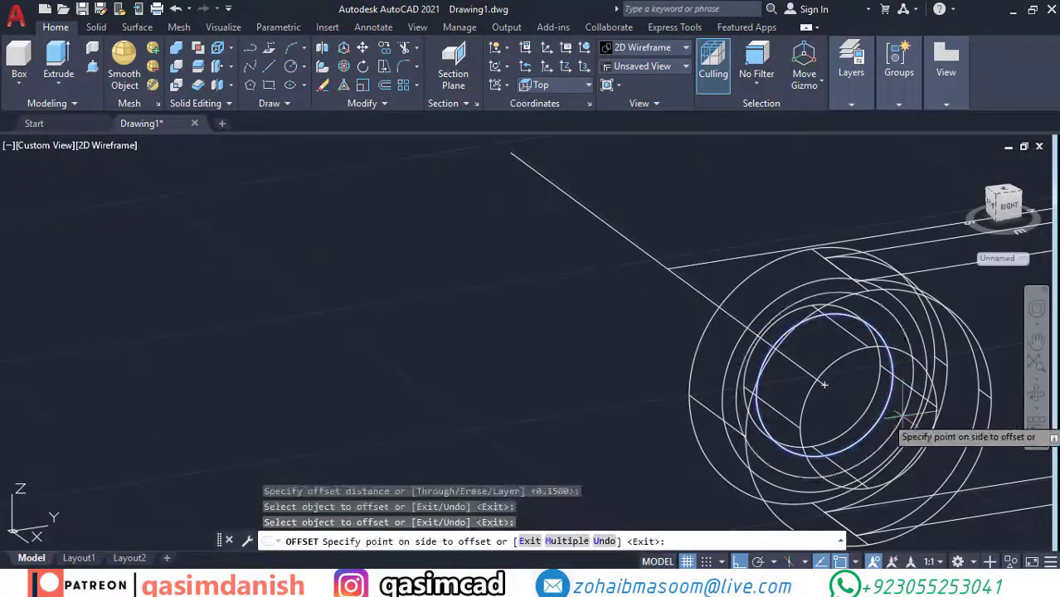
{"action": "key", "text": "Escape"}
{"action": "key", "text": "Return"}
{"action": "type", "text": ".1"}
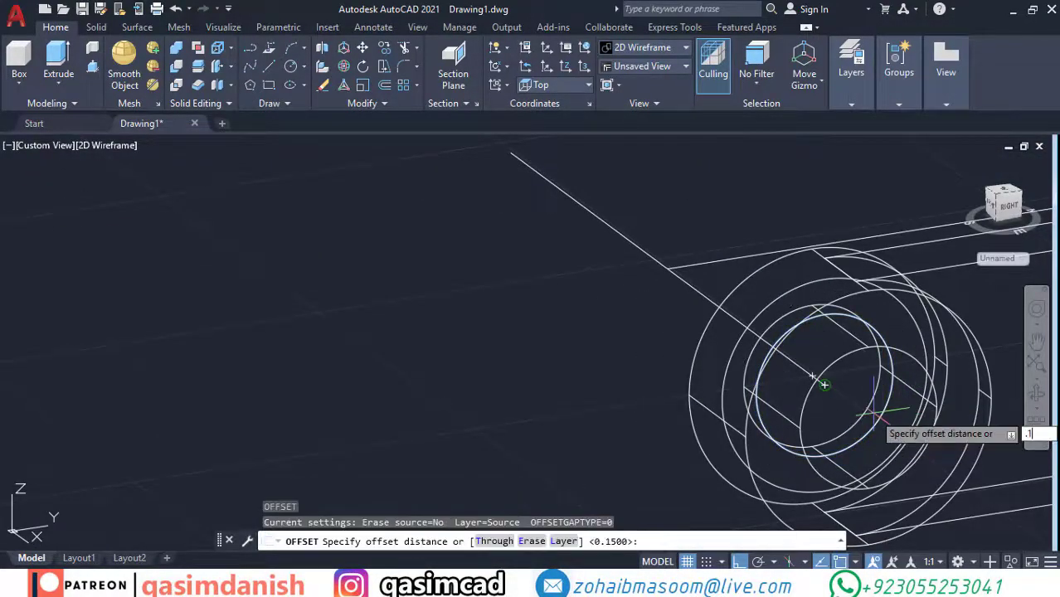
{"action": "key", "text": "Return"}
{"action": "left_click", "coordinate": [878, 418]}
{"action": "key", "text": "Escape"}
{"action": "mouse_move", "coordinate": [879, 418]}
{"action": "middle_mouse_down", "text": "shift"}
{"action": "mouse_move", "coordinate": [1001, 491]}
{"action": "mouse_move", "coordinate": [929, 431]}
{"action": "middle_mouse_up", "text": "shift"}
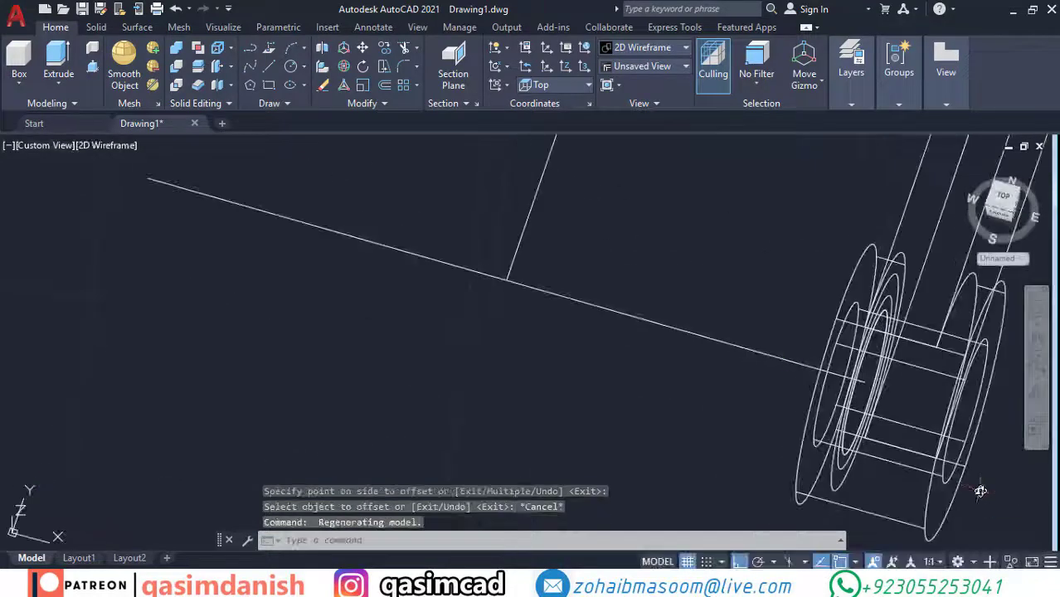
{"action": "type", "text": "m"}
{"action": "key", "text": "Return"}
{"action": "left_click_drag", "start_coordinate": [979, 398], "coordinate": [862, 249]}
{"action": "key", "text": "Return"}
{"action": "left_click", "coordinate": [798, 453]}
{"action": "key", "text": "Escape"}
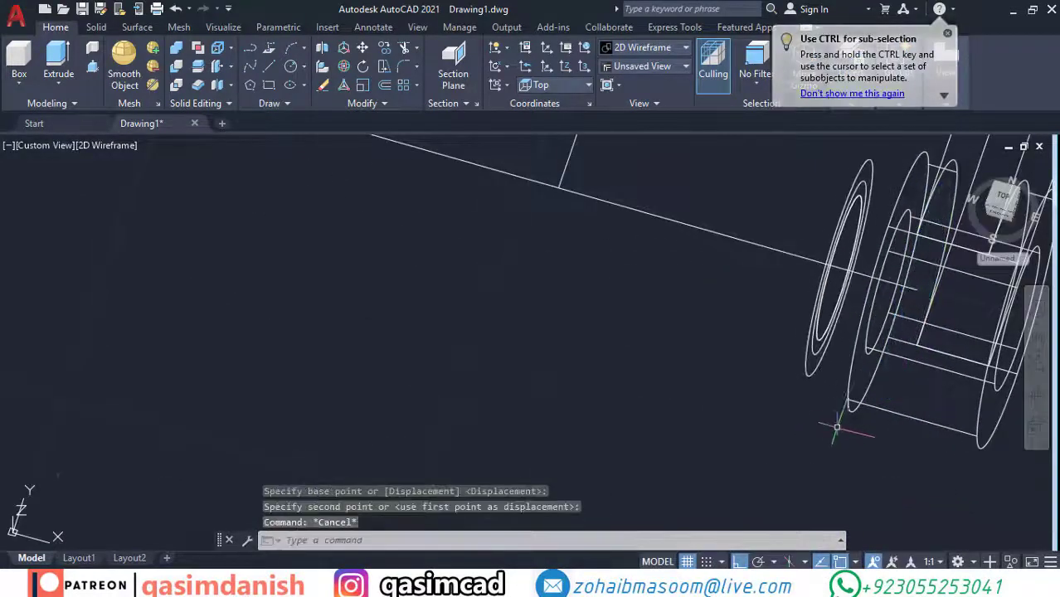
{"action": "scroll", "coordinate": [649, 392], "scroll_direction": "down", "scroll_amount": 4}
{"action": "scroll", "coordinate": [650, 391], "scroll_direction": "down", "scroll_amount": 3}
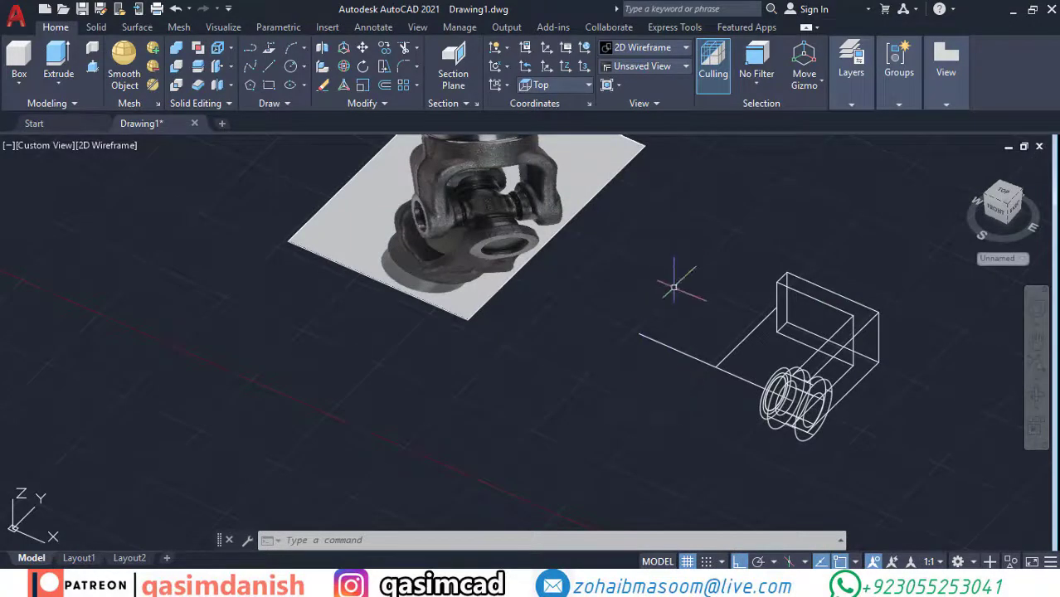
Step: Align the UCS to Left and hide the yoke solid, leaving the rings visible
{"action": "mouse_move", "coordinate": [674, 303]}
{"action": "middle_mouse_down", "text": "shift"}
{"action": "mouse_move", "coordinate": [698, 392]}
{"action": "mouse_move", "coordinate": [676, 400]}
{"action": "middle_mouse_up", "text": "shift"}
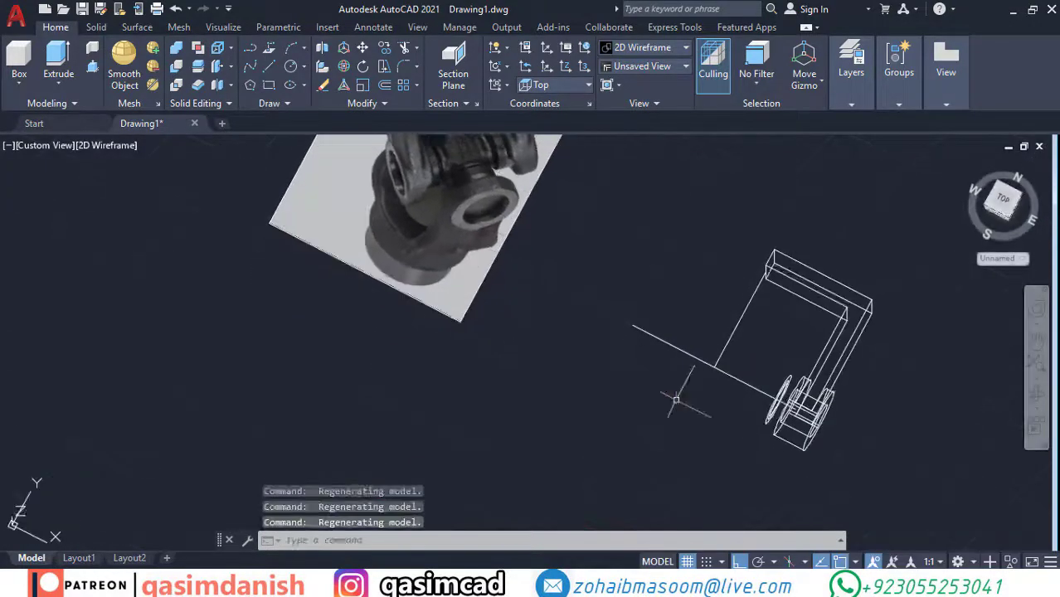
{"action": "left_click", "coordinate": [1003, 199]}
{"action": "middle_click_drag", "start_coordinate": [744, 413], "coordinate": [704, 357], "text": "shift"}
{"action": "scroll", "coordinate": [580, 361], "scroll_direction": "up", "scroll_amount": 3}
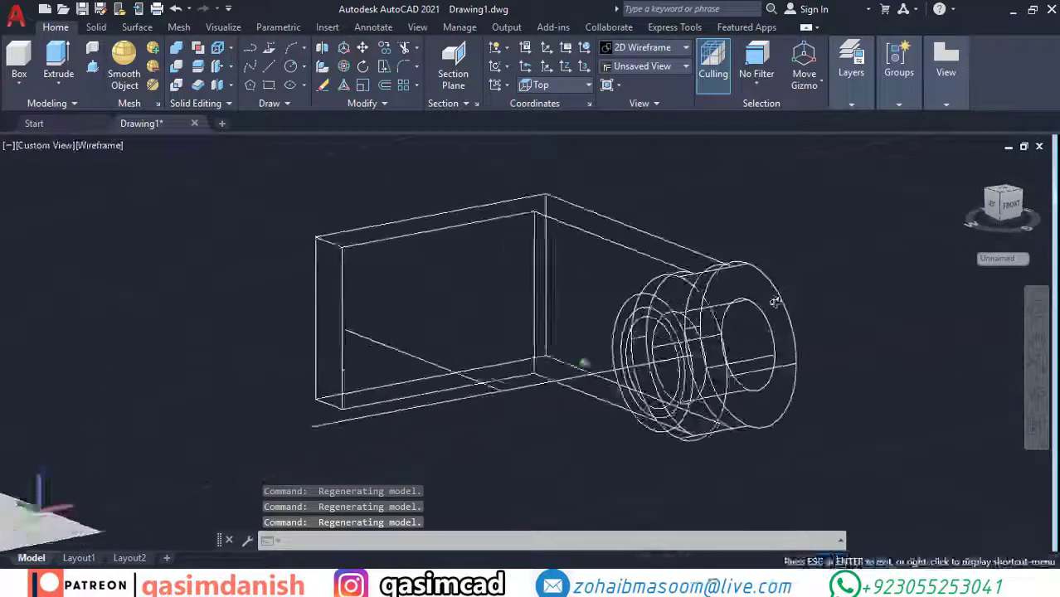
{"action": "left_click", "coordinate": [535, 84]}
{"action": "left_click", "coordinate": [567, 186]}
{"action": "mouse_move", "coordinate": [572, 273]}
{"action": "middle_mouse_down", "text": "shift"}
{"action": "mouse_move", "coordinate": [585, 362]}
{"action": "mouse_move", "coordinate": [547, 362]}
{"action": "middle_mouse_up", "text": "shift"}
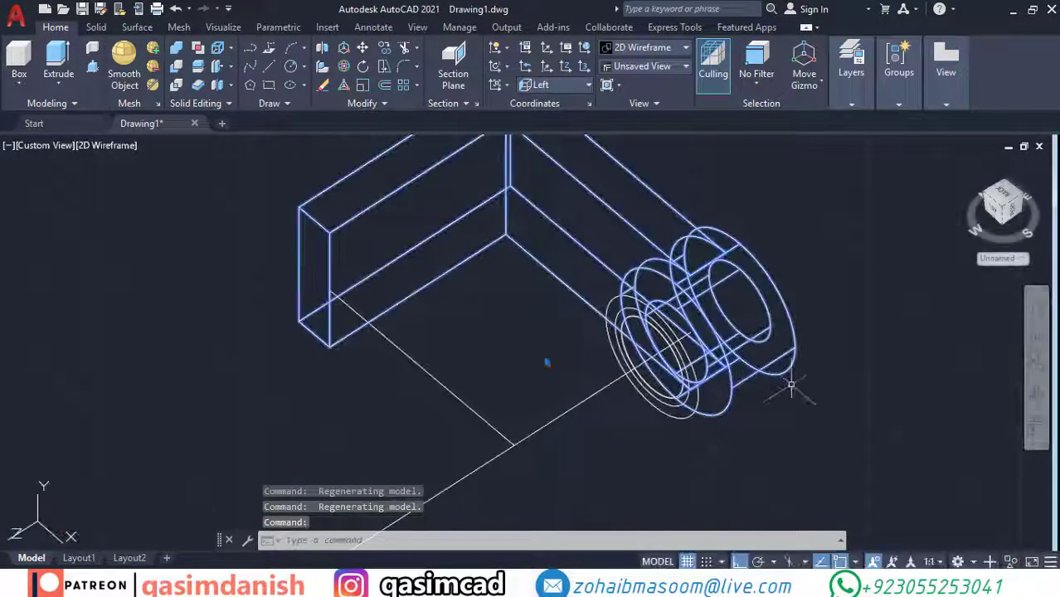
{"action": "right_click", "coordinate": [791, 385]}
{"action": "left_click", "coordinate": [829, 286]}
Step: Measure the ring's 0.75 radius with DIST from its centre to a quadrant snap
{"action": "type", "text": "dist"}
{"action": "key", "text": "Return"}
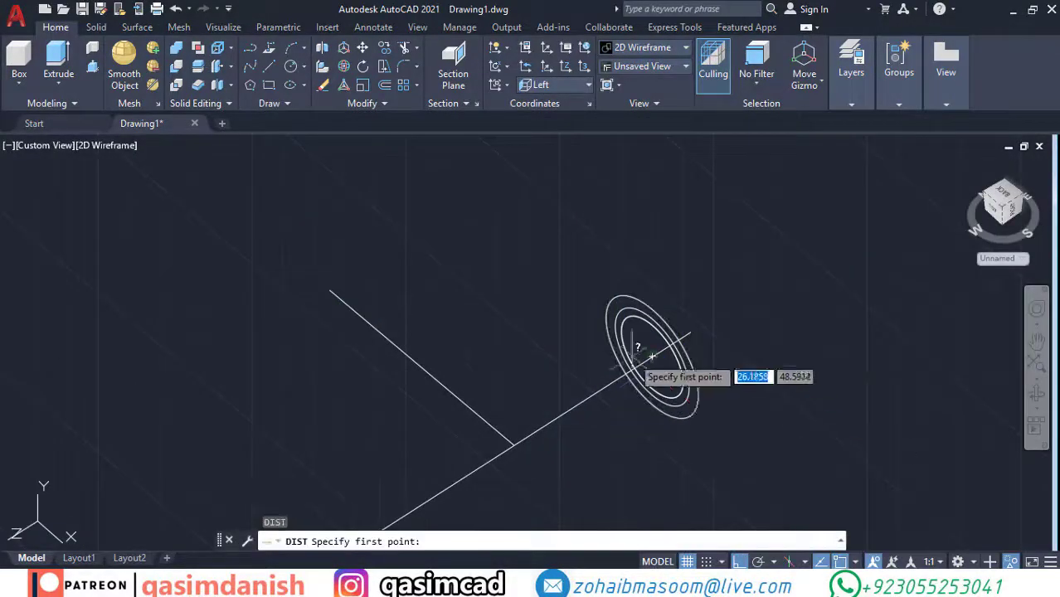
{"action": "left_click", "coordinate": [671, 383]}
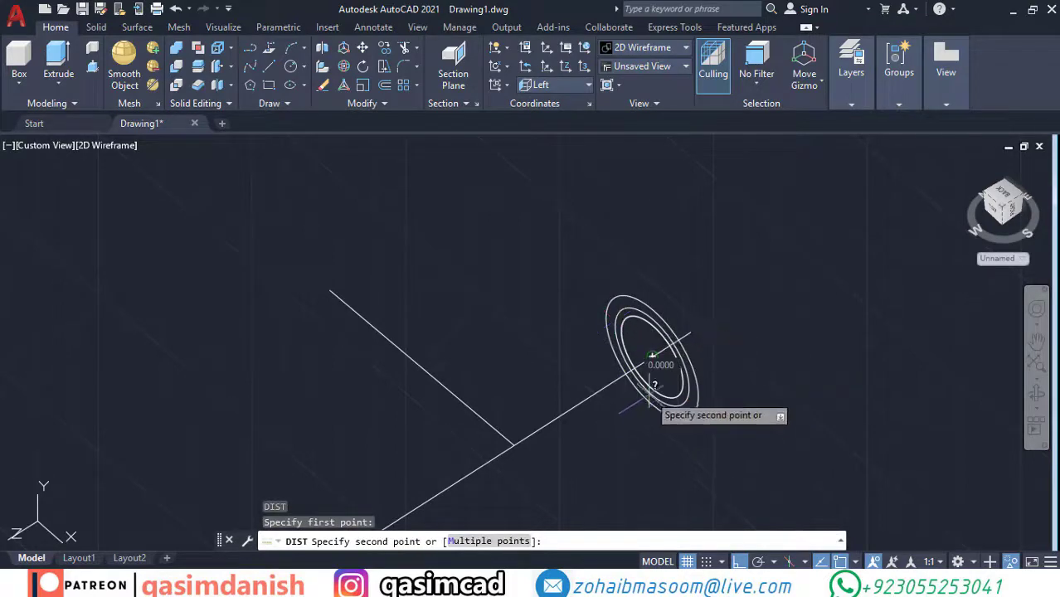
{"action": "middle_click_drag", "start_coordinate": [652, 356], "coordinate": [710, 384], "text": "shift"}
{"action": "scroll", "coordinate": [710, 384], "scroll_direction": "up", "scroll_amount": 6}
{"action": "right_click", "coordinate": [794, 510], "text": "shift"}
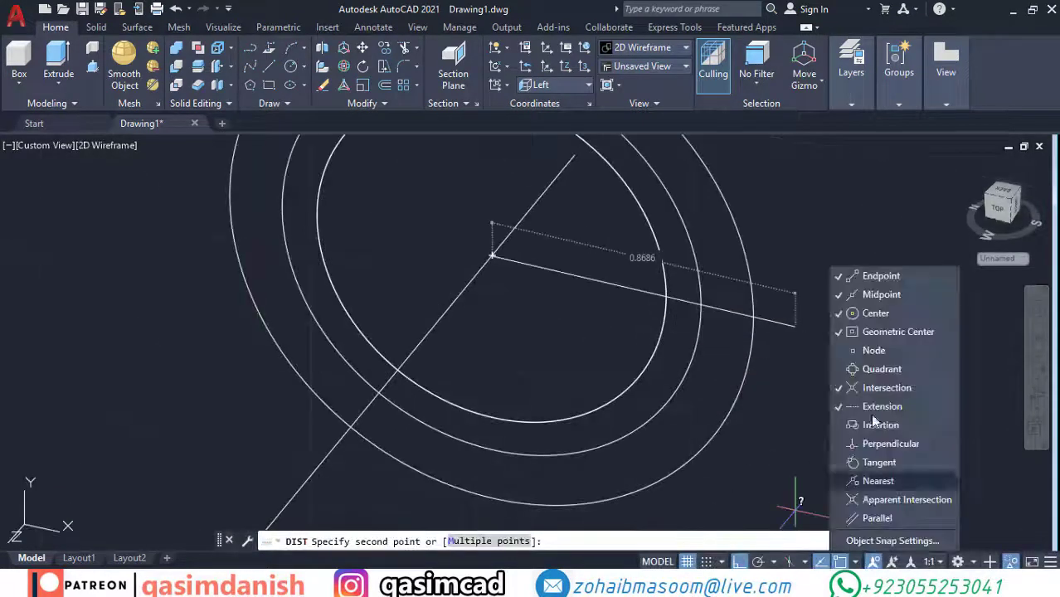
{"action": "left_click", "coordinate": [877, 481]}
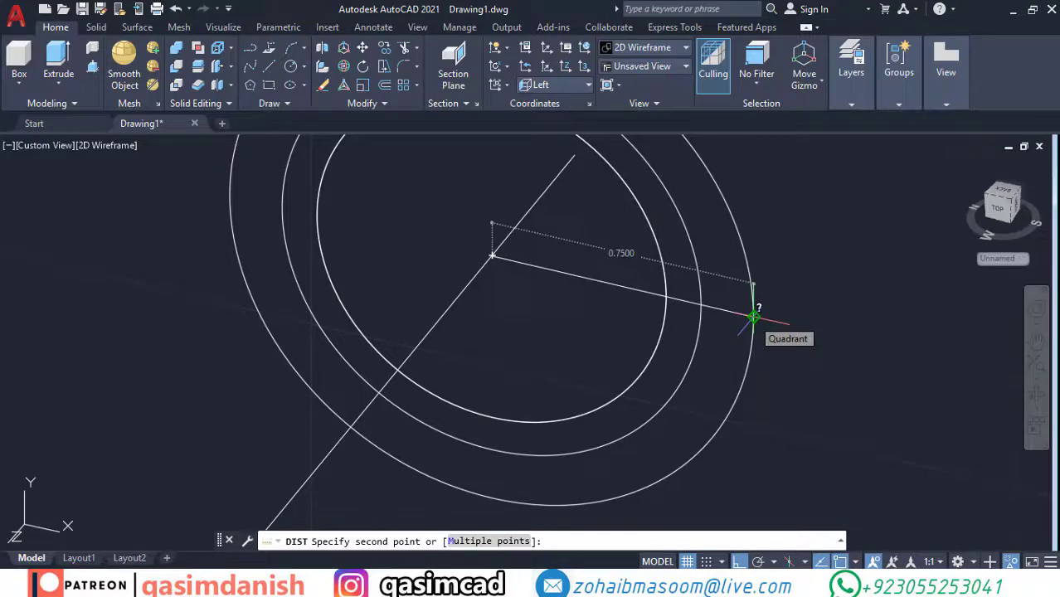
{"action": "key", "text": "Escape"}
{"action": "scroll", "coordinate": [827, 350], "scroll_direction": "down", "scroll_amount": 5}
{"action": "type", "text": "pl"}
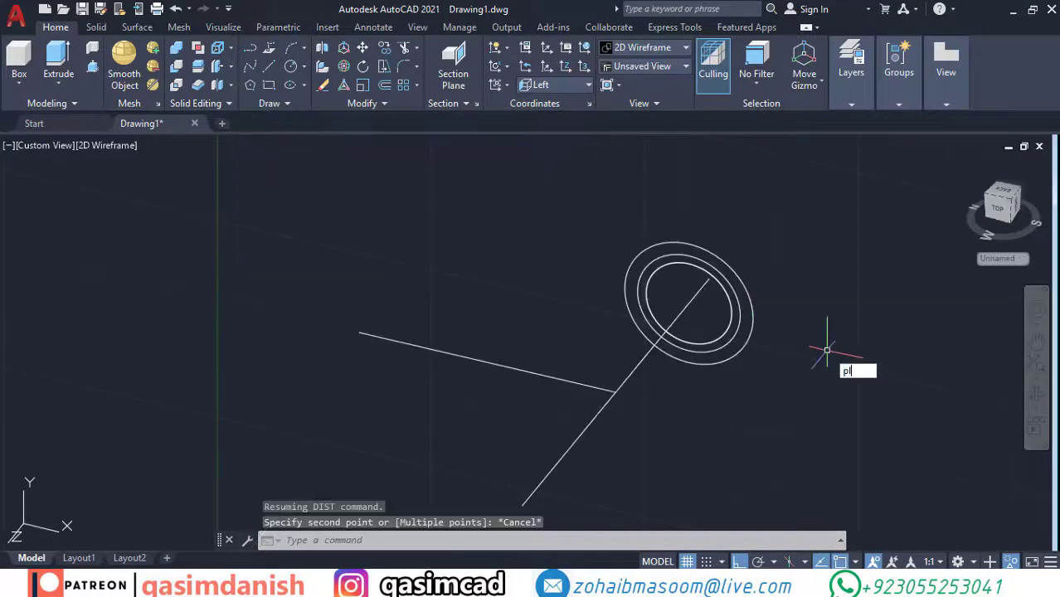
Step: Draw a closed four-sided polyline with 1.5 sides starting at the ring centre
{"action": "key", "text": "Return"}
{"action": "left_click", "coordinate": [709, 279]}
{"action": "type", "text": "1.5"}
{"action": "key", "text": "Return"}
{"action": "type", "text": "1"}
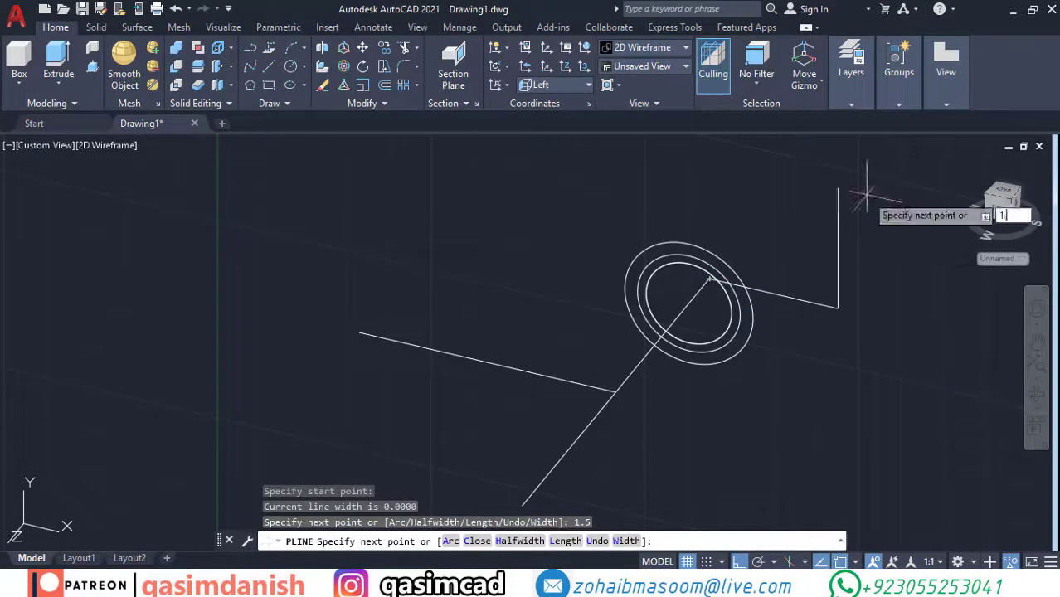
{"action": "type", "text": ".5"}
{"action": "key", "text": "Return"}
{"action": "type", "text": "1.5"}
{"action": "key", "text": "Return"}
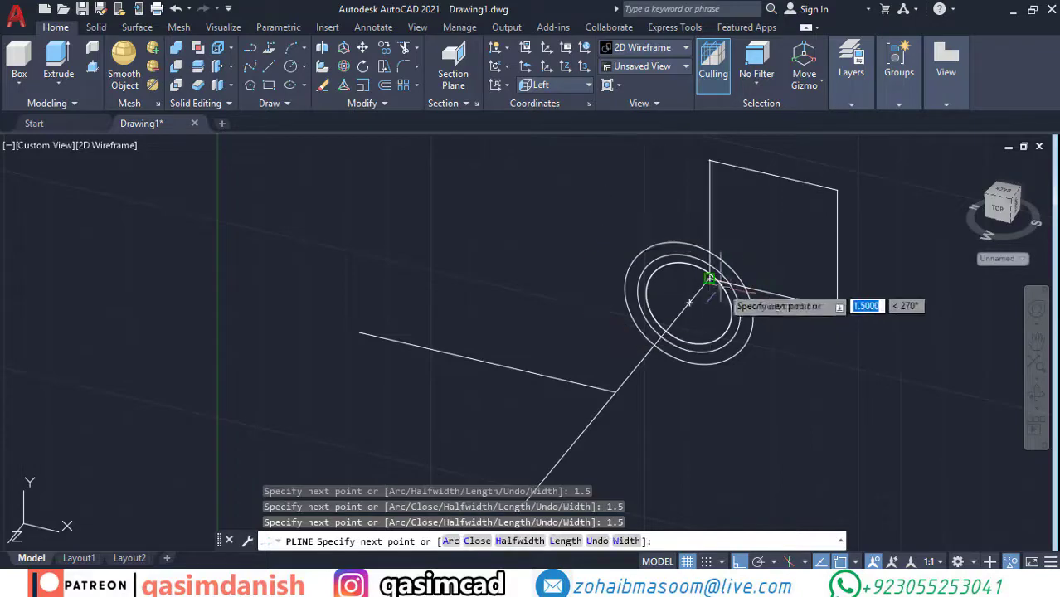
{"action": "type", "text": "c"}
{"action": "key", "text": "Return"}
Step: Attempt to move the square profile from the ring centre, cancelling both times
{"action": "type", "text": "m"}
{"action": "key", "text": "Return"}
{"action": "left_click", "coordinate": [771, 241]}
{"action": "key", "text": "Return"}
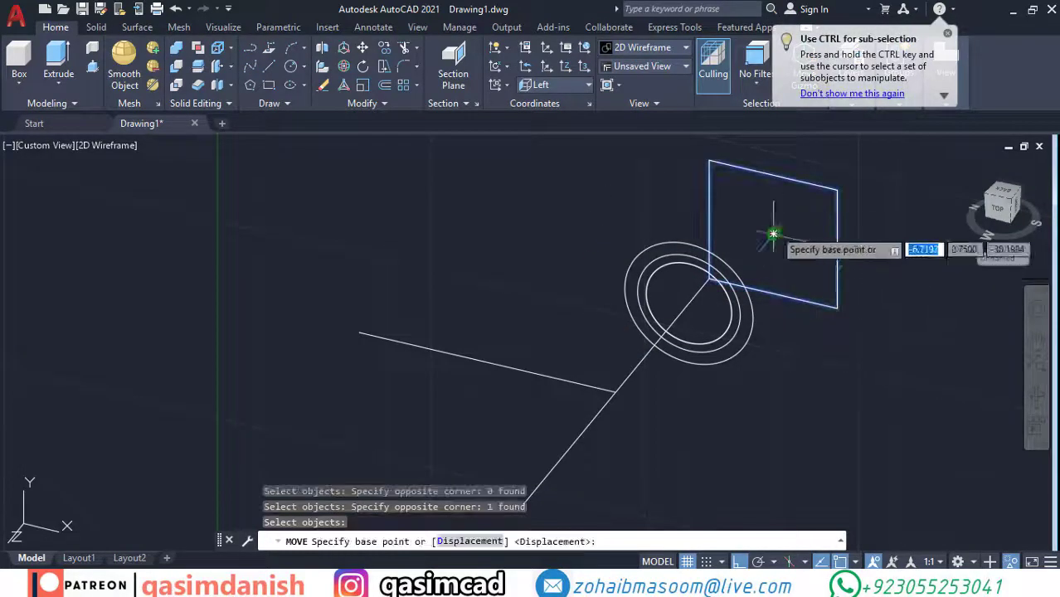
{"action": "left_click", "coordinate": [709, 279]}
{"action": "key", "text": "Escape"}
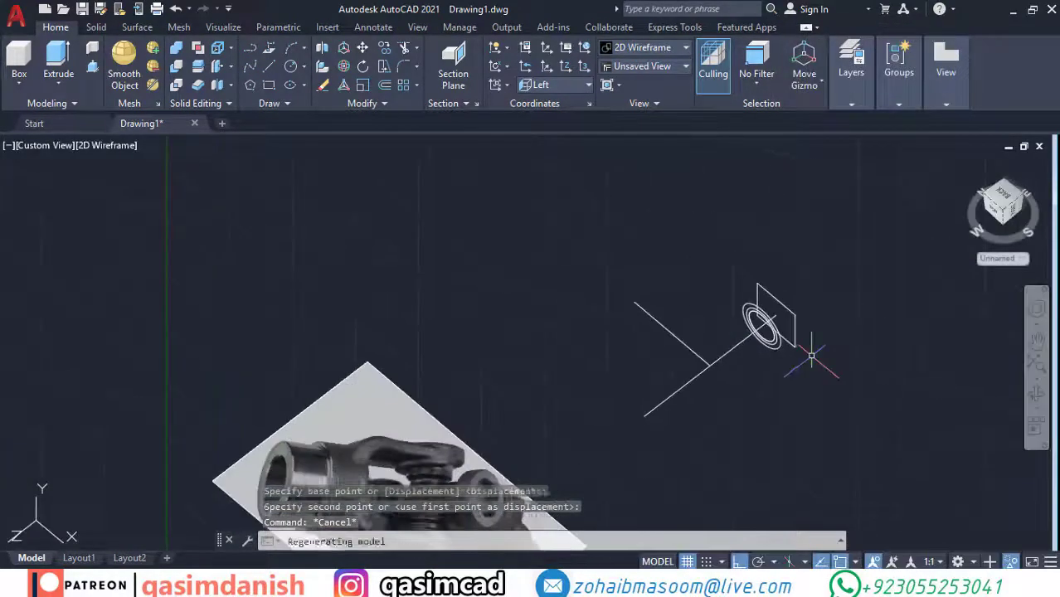
{"action": "key", "text": "Return"}
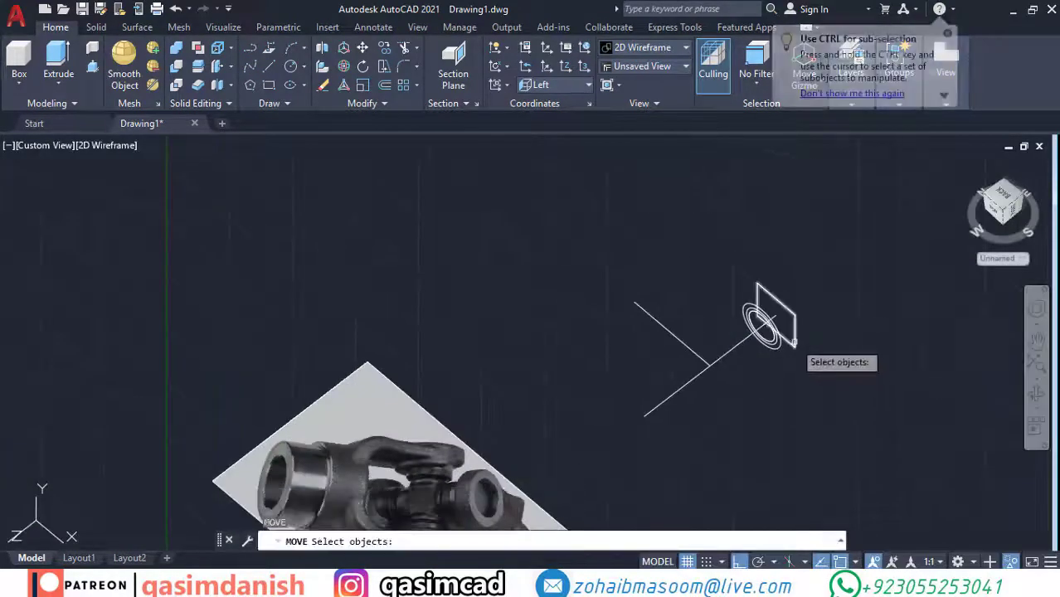
{"action": "left_click", "coordinate": [792, 331]}
{"action": "key", "text": "Return"}
{"action": "left_click", "coordinate": [915, 335]}
{"action": "key", "text": "Escape"}
Step: End object isolation to restore the yoke and apply Conceptual visual style
{"action": "right_click", "coordinate": [920, 328]}
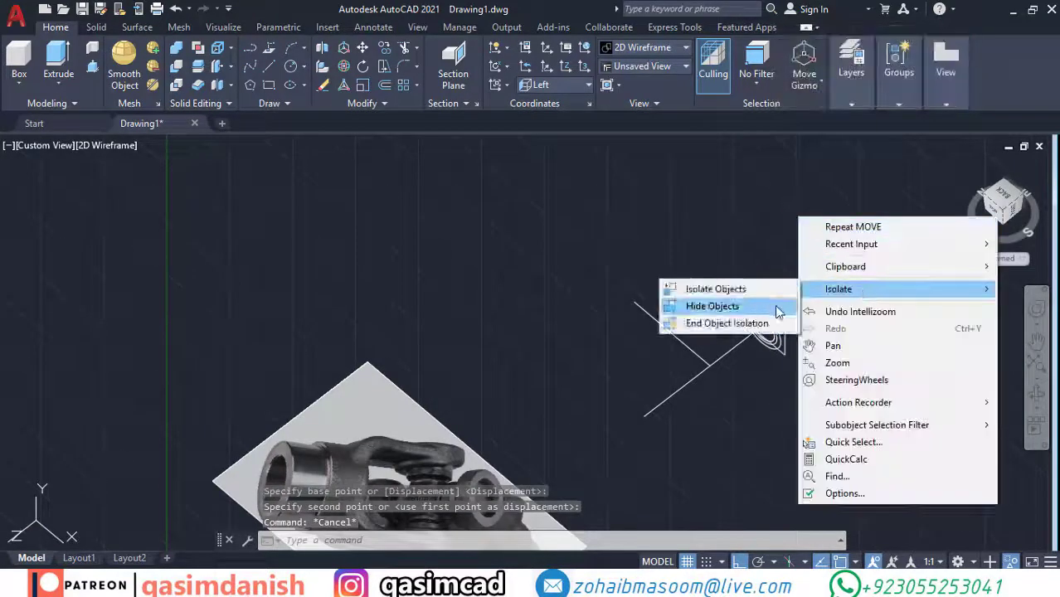
{"action": "left_click", "coordinate": [747, 325]}
{"action": "left_click", "coordinate": [106, 145]}
{"action": "left_click", "coordinate": [181, 205]}
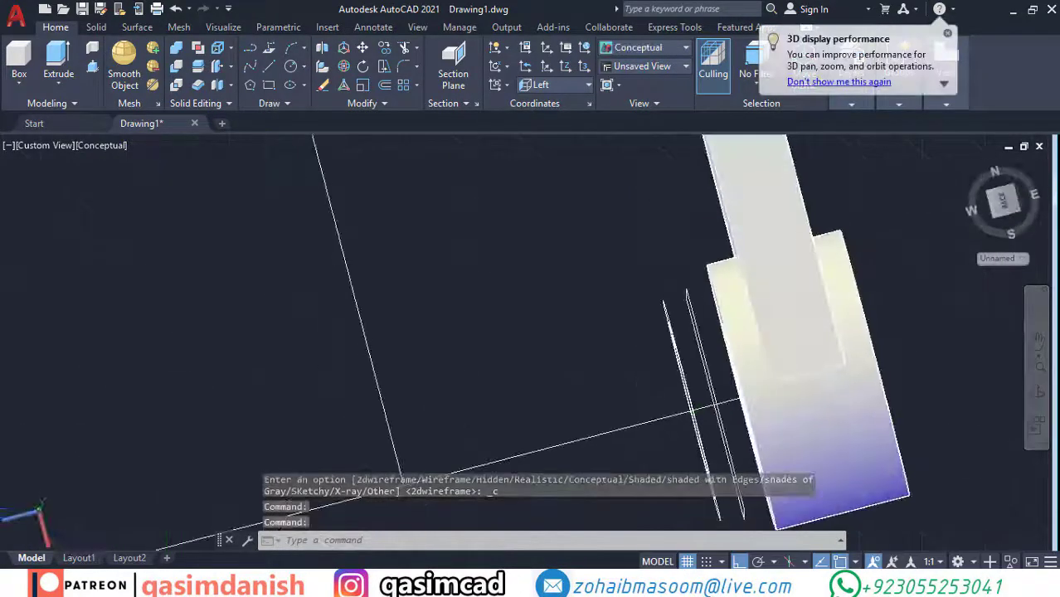
Step: Switch to Top view, orbit to a 3D angle, and try moving the square profile, then cancel
{"action": "left_click", "coordinate": [554, 86]}
{"action": "left_click", "coordinate": [553, 99]}
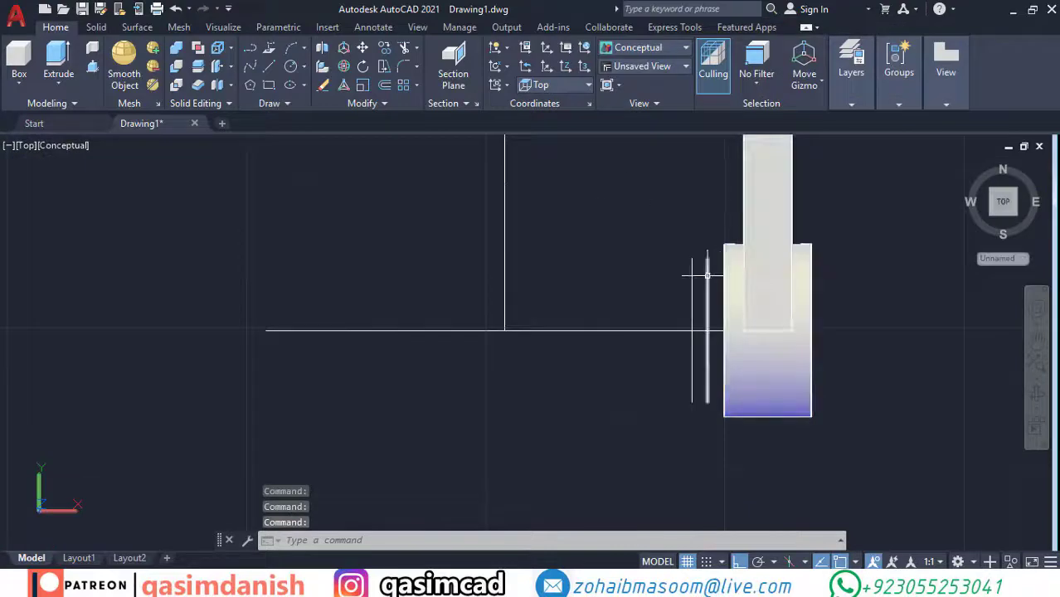
{"action": "middle_click_drag", "start_coordinate": [706, 273], "coordinate": [788, 418], "text": "shift"}
{"action": "type", "text": "m"}
{"action": "key", "text": "Return"}
{"action": "left_click", "coordinate": [705, 331]}
{"action": "key", "text": "Return"}
{"action": "left_click", "coordinate": [713, 431]}
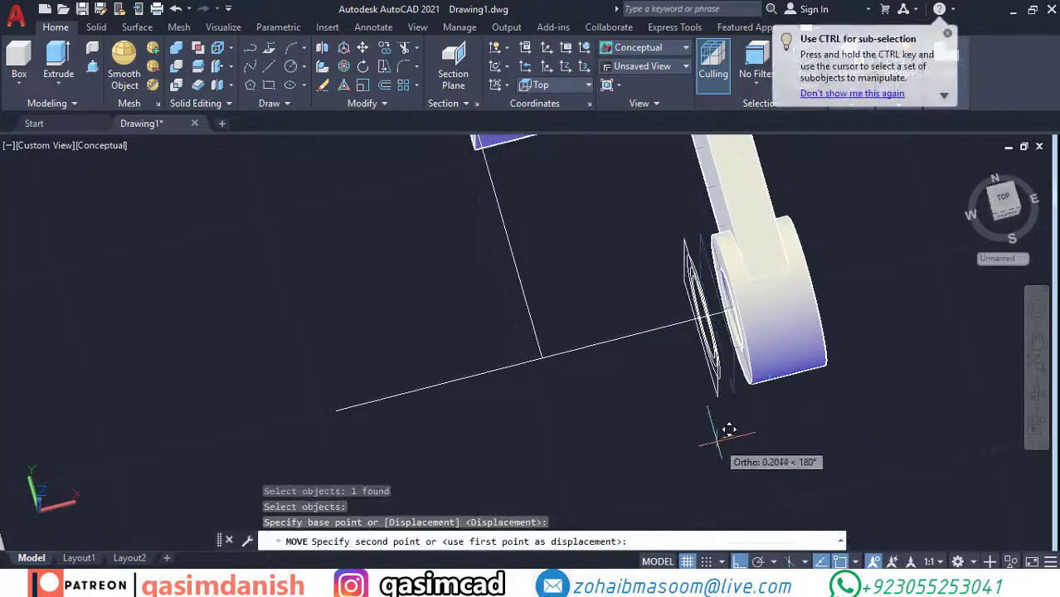
{"action": "key", "text": "Escape"}
Step: Extrude the square profile into a box solid with EXT
{"action": "type", "text": "ext"}
{"action": "key", "text": "Return"}
{"action": "left_click", "coordinate": [700, 332]}
{"action": "key", "text": "Return"}
{"action": "left_click", "coordinate": [839, 422]}
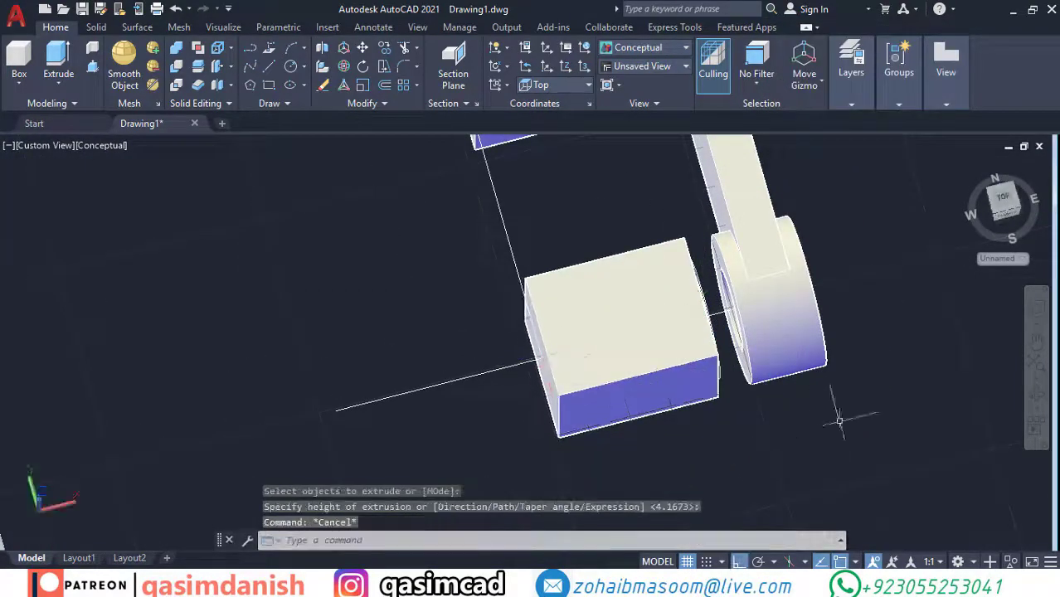
{"action": "mouse_move", "coordinate": [839, 422]}
{"action": "middle_mouse_down", "text": "shift"}
{"action": "mouse_move", "coordinate": [882, 501]}
{"action": "mouse_move", "coordinate": [784, 505]}
{"action": "middle_mouse_up", "text": "shift"}
{"action": "key", "text": "Escape"}
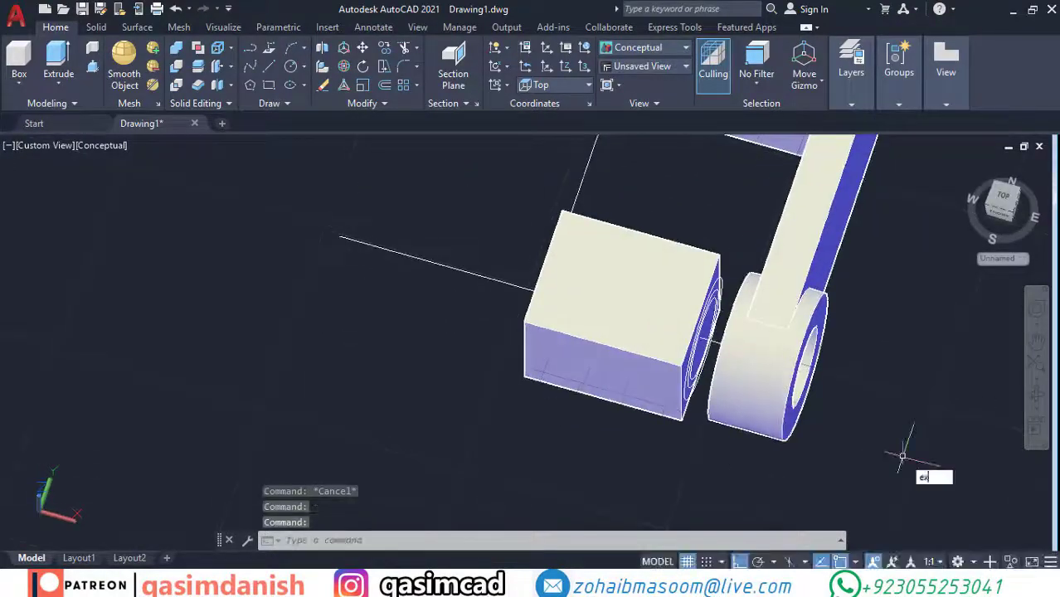
Step: Start extruding the ring beside the boss, then cancel it
{"action": "type", "text": "ext"}
{"action": "key", "text": "Return"}
{"action": "scroll", "coordinate": [738, 378], "scroll_direction": "up", "scroll_amount": 3}
{"action": "left_click", "coordinate": [737, 378]}
{"action": "key", "text": "Return"}
{"action": "mouse_move", "coordinate": [751, 265]}
{"action": "middle_mouse_down"}
{"action": "mouse_move", "coordinate": [911, 436]}
{"action": "mouse_move", "coordinate": [844, 427]}
{"action": "middle_mouse_up"}
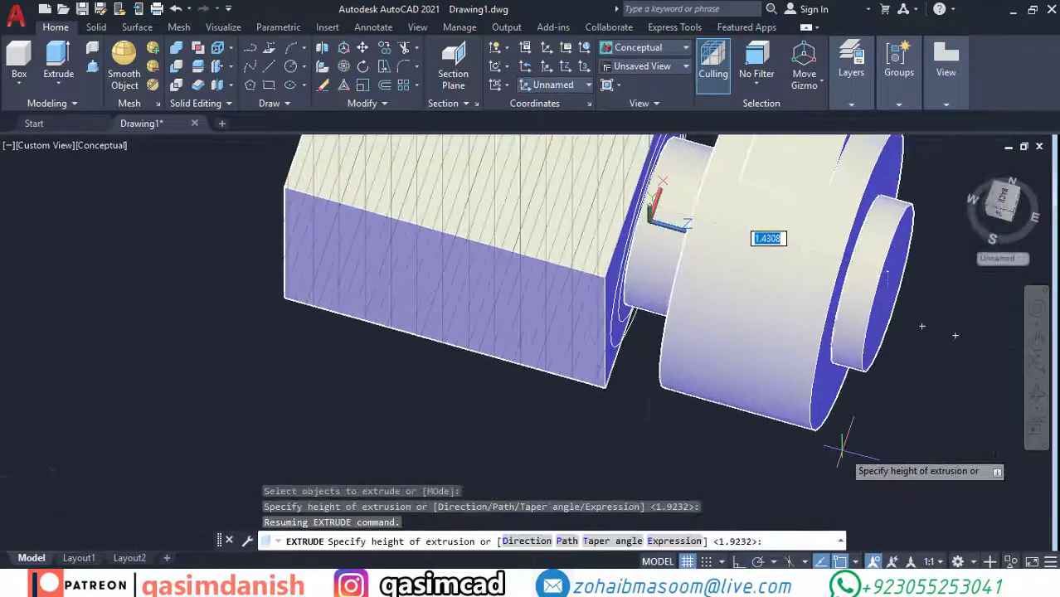
{"action": "key", "text": "Escape"}
{"action": "scroll", "coordinate": [911, 452], "scroll_direction": "down", "scroll_amount": 2}
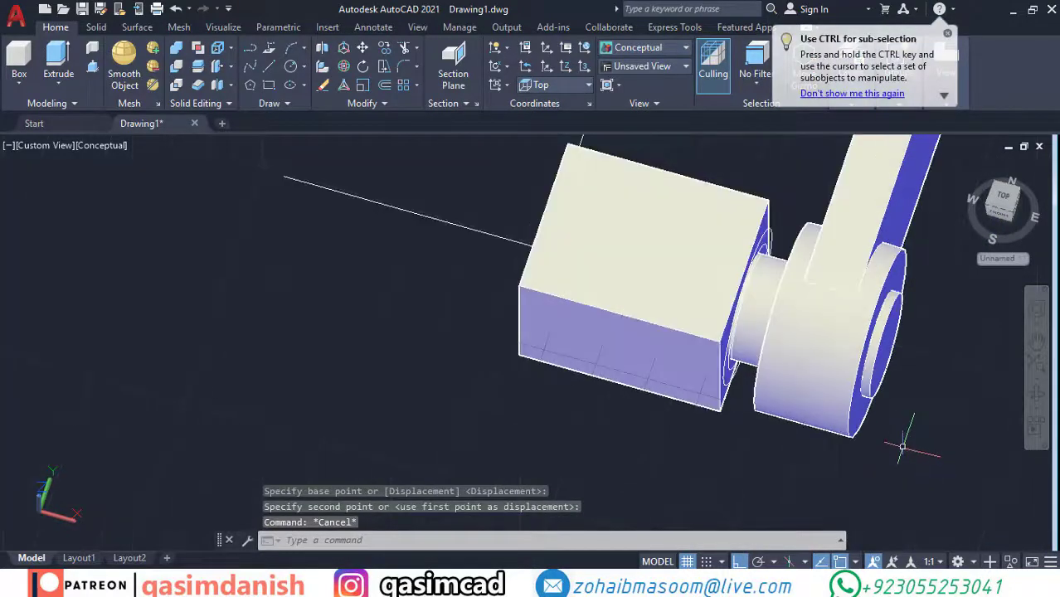
Step: Extrude the ring again into a thin collar disc
{"action": "type", "text": "ext"}
{"action": "key", "text": "Return"}
{"action": "left_click", "coordinate": [747, 422]}
{"action": "key", "text": "Return"}
{"action": "scroll", "coordinate": [746, 432], "scroll_direction": "up", "scroll_amount": 3}
{"action": "scroll", "coordinate": [746, 433], "scroll_direction": "down", "scroll_amount": 3}
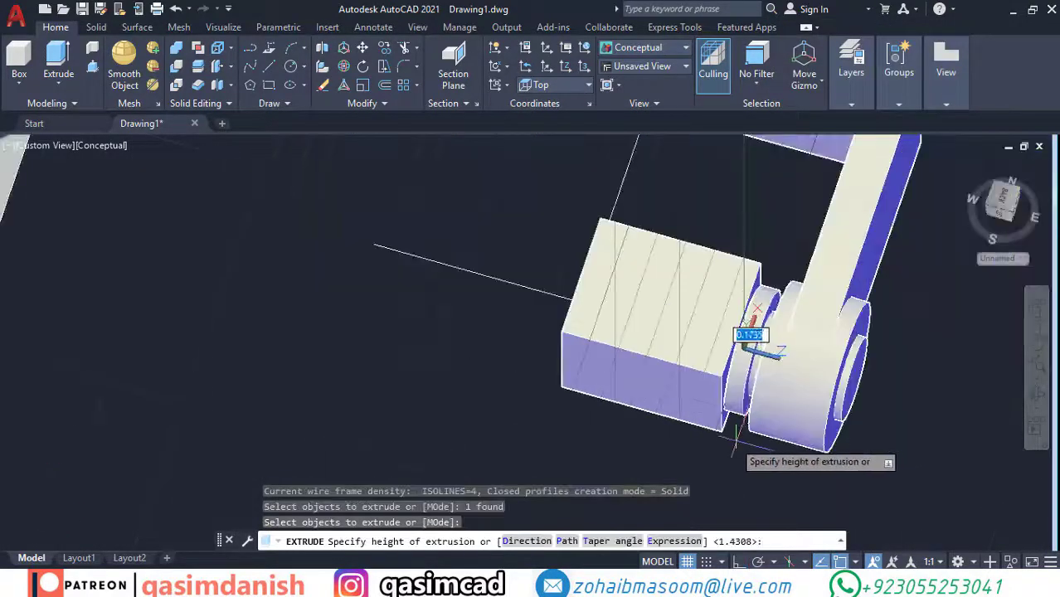
{"action": "key", "text": "Escape"}
Step: Start moving the thin collar solid, then cancel the move
{"action": "type", "text": "m"}
{"action": "key", "text": "Return"}
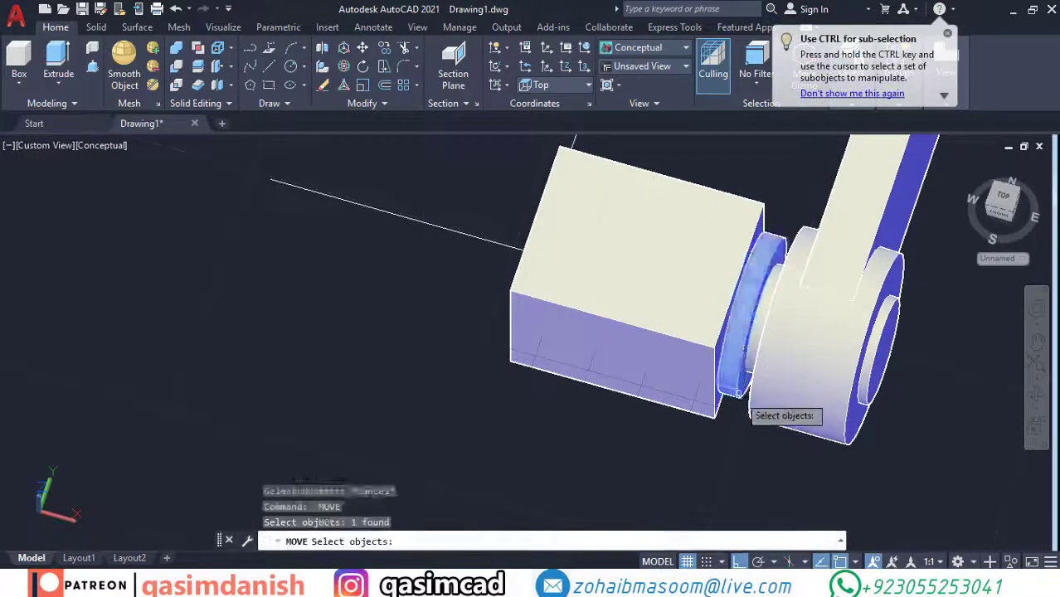
{"action": "left_click", "coordinate": [746, 419]}
{"action": "key", "text": "Return"}
{"action": "scroll", "coordinate": [738, 428], "scroll_direction": "up", "scroll_amount": 5}
{"action": "key", "text": "Escape"}
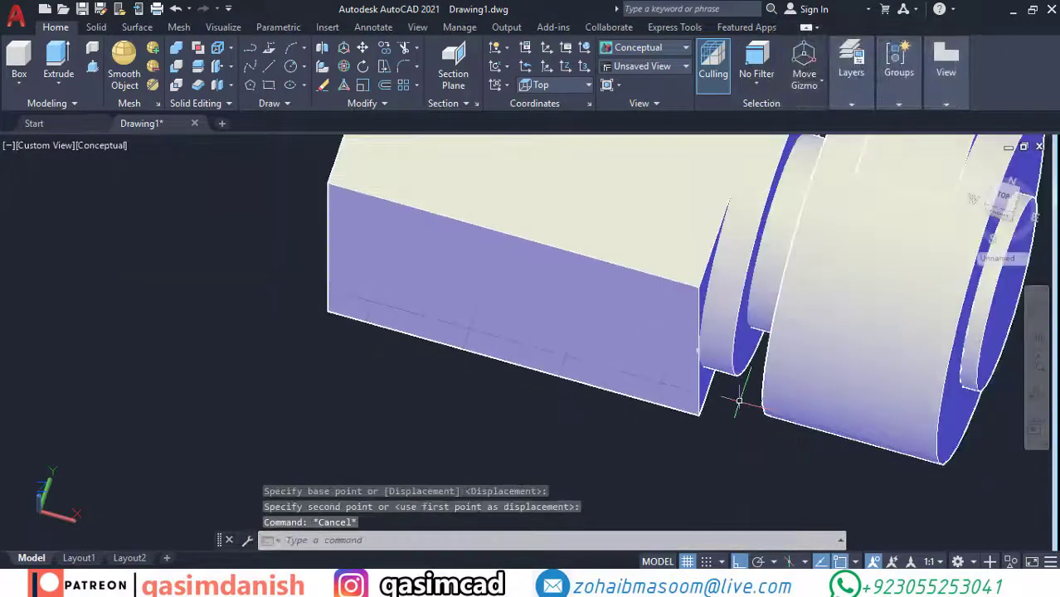
{"action": "scroll", "coordinate": [735, 406], "scroll_direction": "down", "scroll_amount": 4}
{"action": "scroll", "coordinate": [829, 381], "scroll_direction": "down", "scroll_amount": 3}
Step: Union the two adjacent solids into one block
{"action": "left_click", "coordinate": [174, 66]}
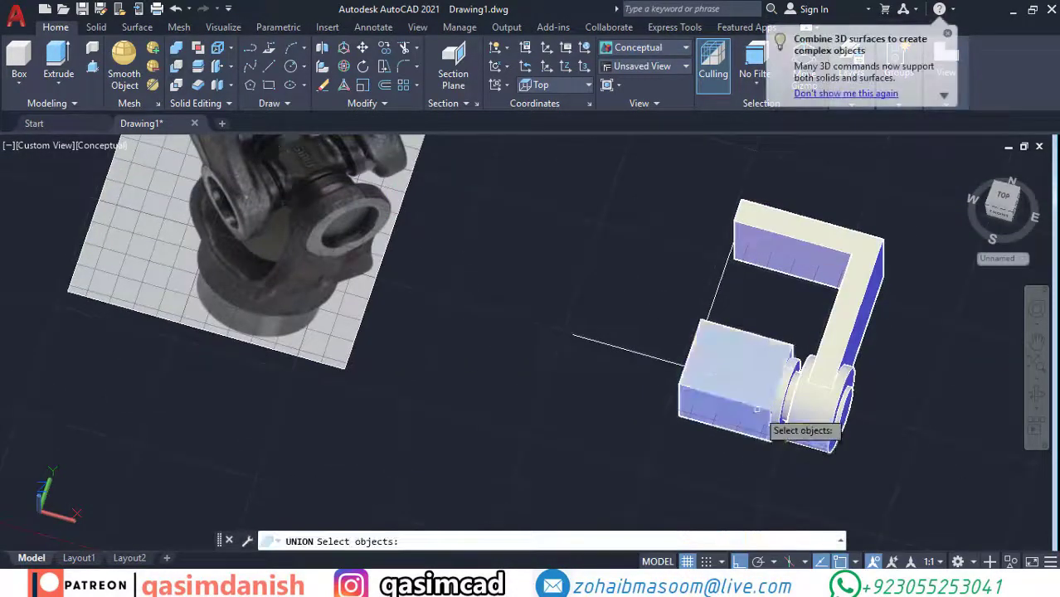
{"action": "left_click", "coordinate": [771, 406]}
{"action": "left_click", "coordinate": [800, 411]}
{"action": "key", "text": "Return"}
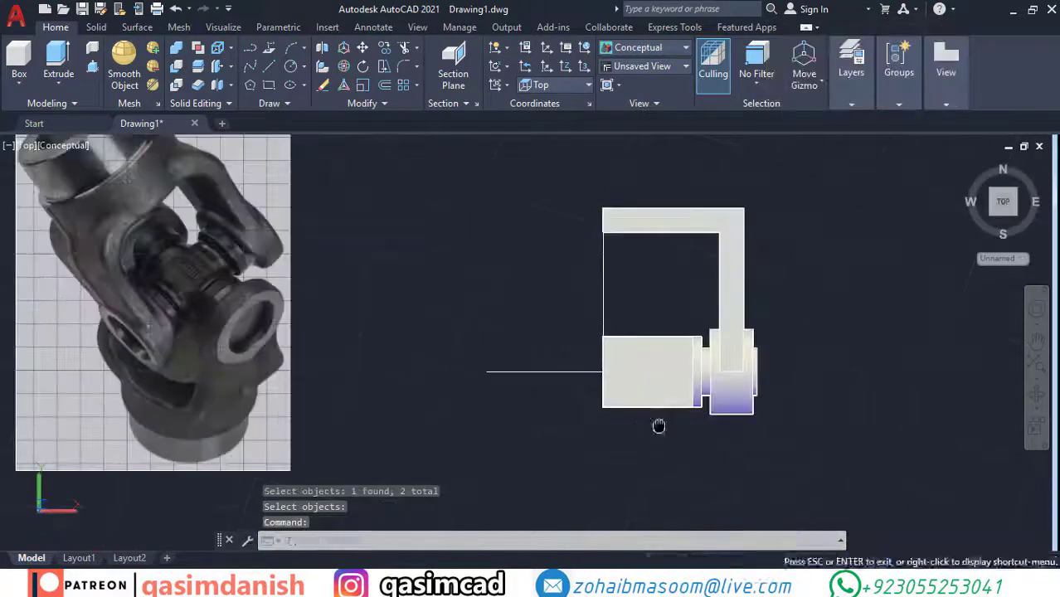
Step: Mirror the block to the left about a vertical line, keeping the original
{"action": "type", "text": "mi"}
{"action": "key", "text": "Return"}
{"action": "left_click", "coordinate": [650, 382]}
{"action": "left_click", "coordinate": [596, 322]}
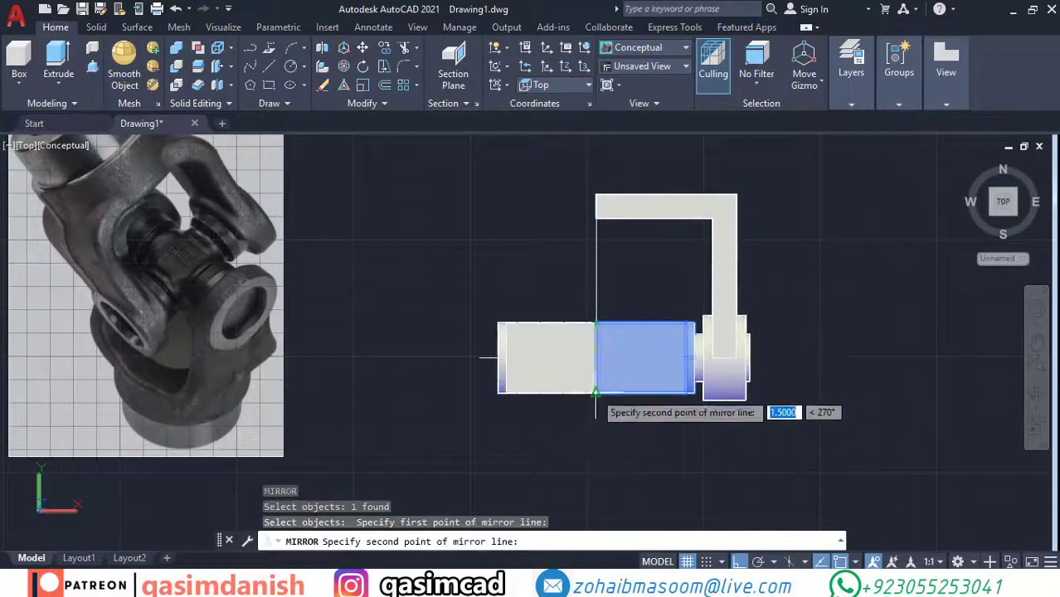
{"action": "left_click", "coordinate": [593, 397]}
{"action": "key", "text": "Return"}
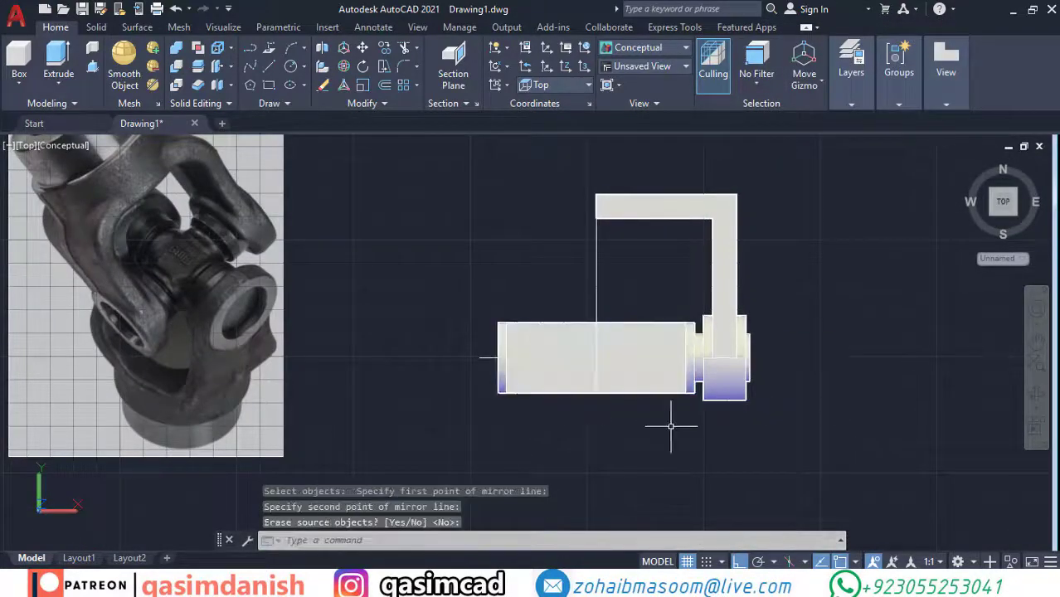
Step: Union the original and mirrored blocks into one long bar
{"action": "left_click", "coordinate": [175, 64]}
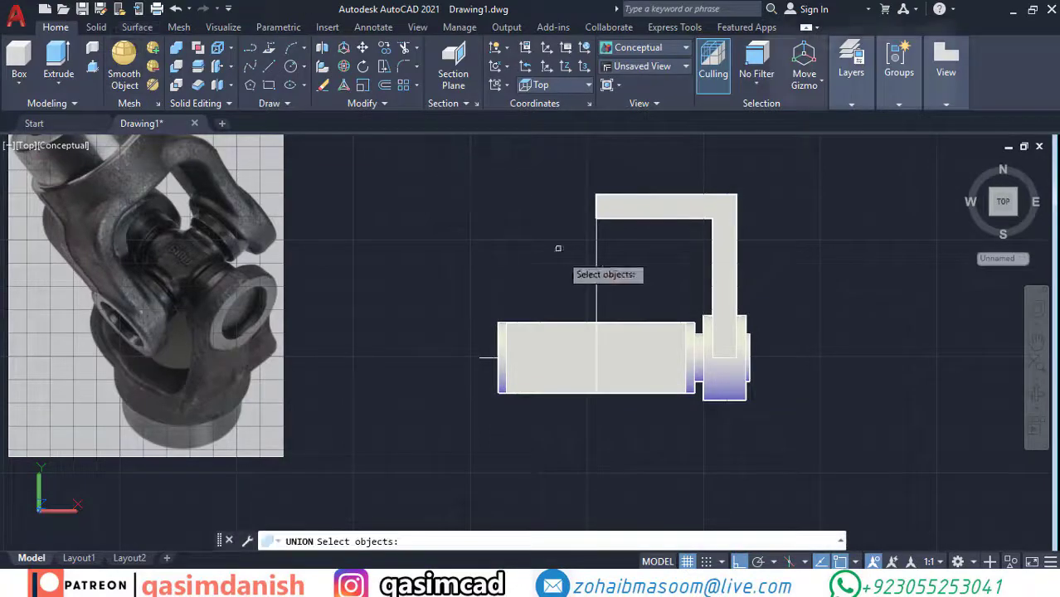
{"action": "left_click", "coordinate": [547, 357]}
{"action": "left_click", "coordinate": [644, 351]}
{"action": "key", "text": "Return"}
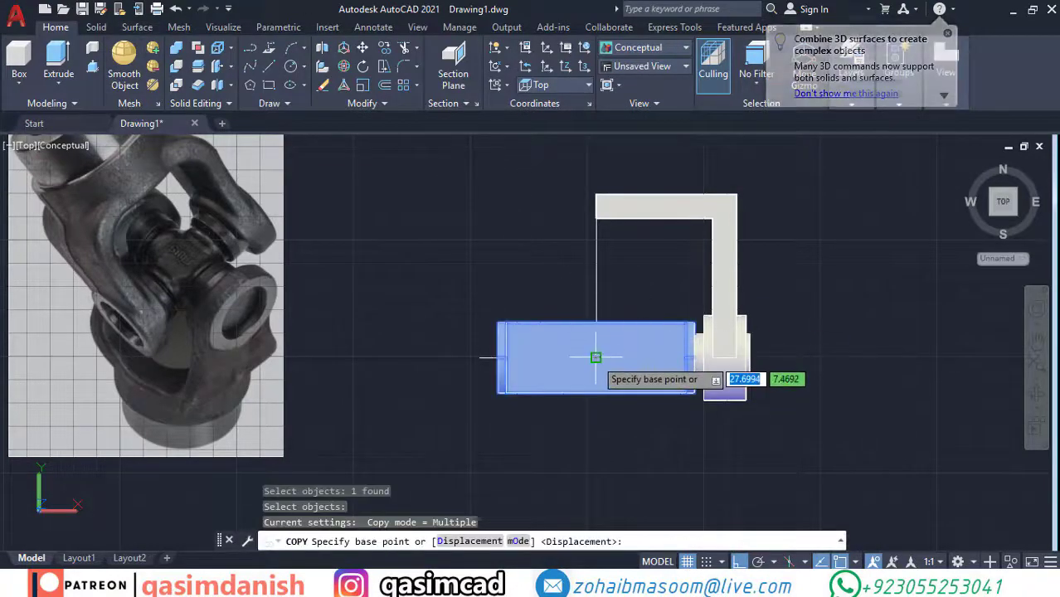
{"action": "left_click", "coordinate": [604, 356]}
{"action": "left_click", "coordinate": [599, 354]}
{"action": "key", "text": "Escape"}
Step: Rotate a copy of the bar 90° about its centre to form the cross
{"action": "type", "text": "ro"}
{"action": "key", "text": "Return"}
{"action": "left_click", "coordinate": [634, 369]}
{"action": "key", "text": "Return"}
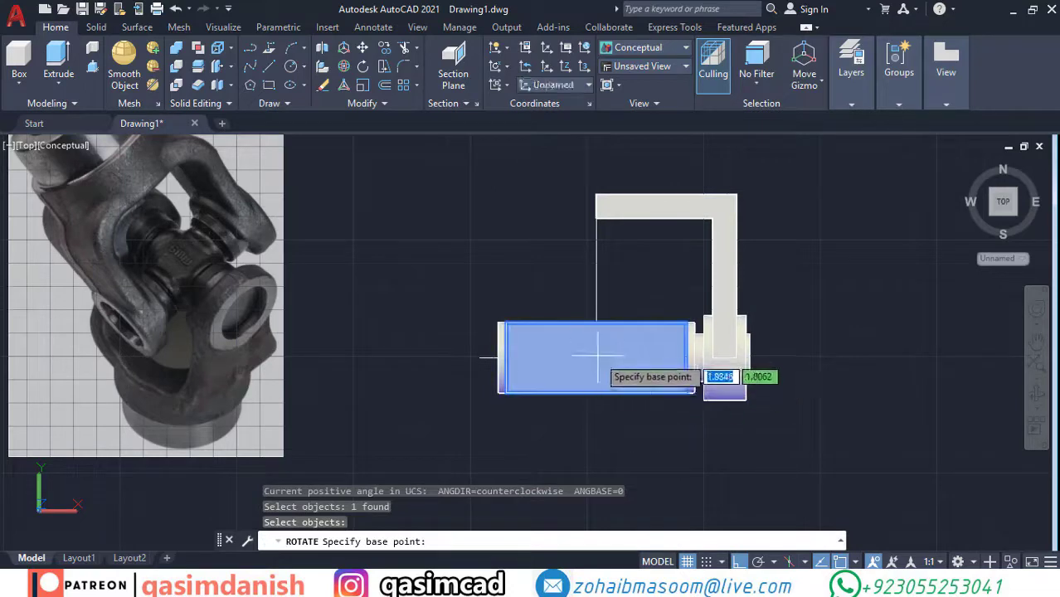
{"action": "left_click", "coordinate": [596, 357]}
{"action": "left_click", "coordinate": [642, 471]}
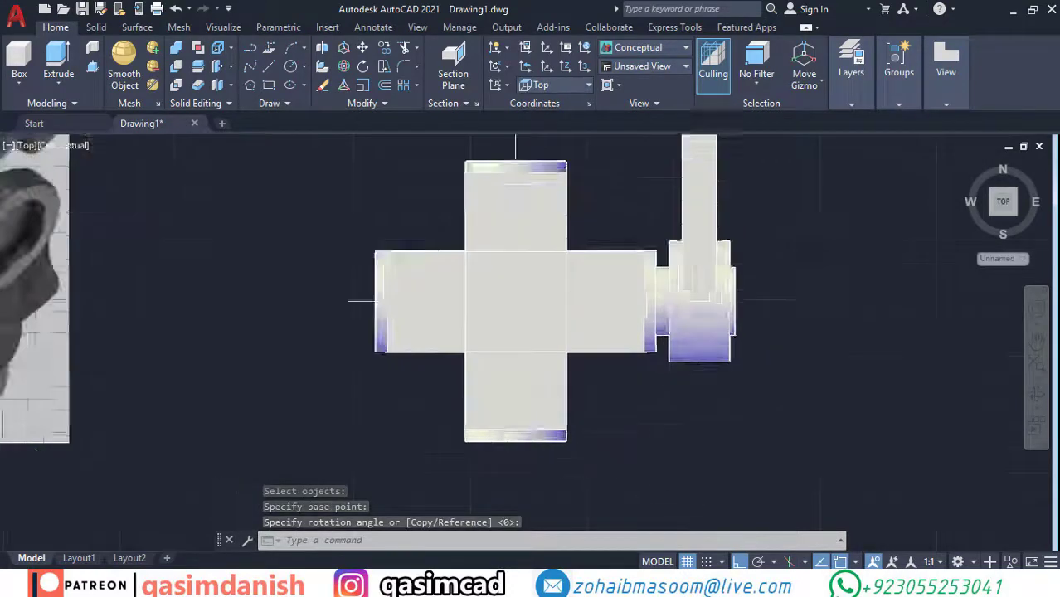
{"action": "mouse_move", "coordinate": [643, 471]}
{"action": "middle_mouse_down", "text": "shift"}
{"action": "mouse_move", "coordinate": [722, 404]}
{"action": "mouse_move", "coordinate": [769, 421]}
{"action": "middle_mouse_up", "text": "shift"}
Step: Slice the yoke solid with a two-point plane, keeping both sides
{"action": "type", "text": "slice"}
{"action": "key", "text": "Return"}
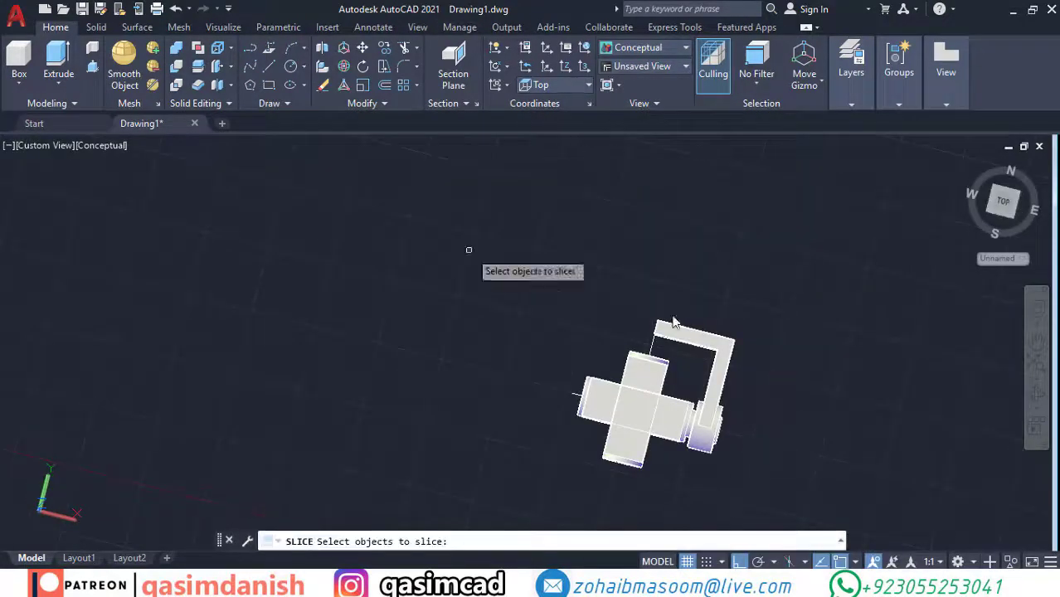
{"action": "left_click", "coordinate": [630, 381]}
{"action": "key", "text": "Return"}
{"action": "left_click", "coordinate": [581, 377]}
{"action": "left_click", "coordinate": [670, 398]}
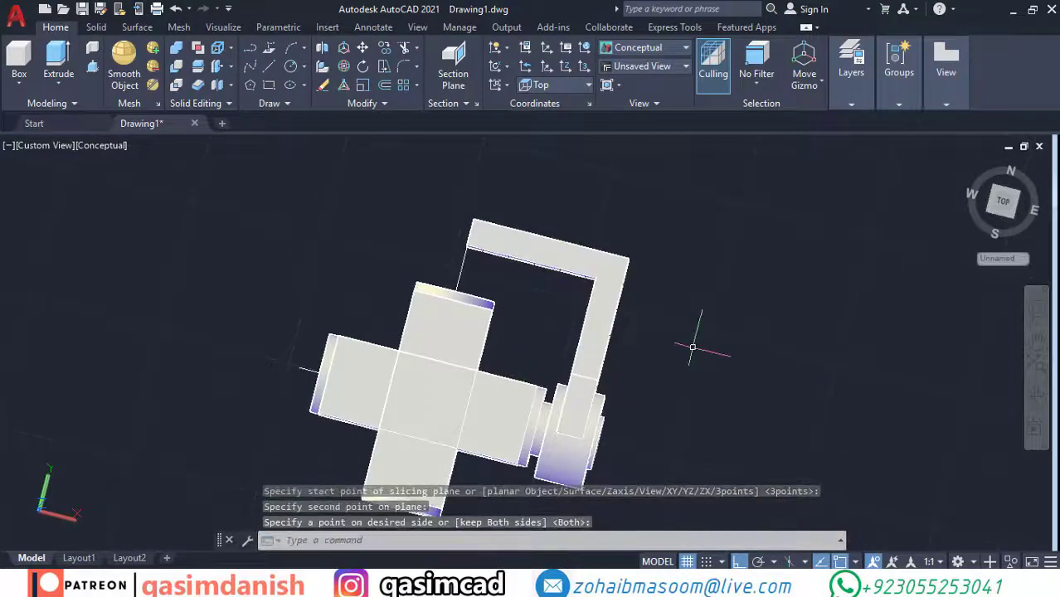
{"action": "key", "text": "Return"}
Step: Move the L-shaped piece to its new position
{"action": "type", "text": "m"}
{"action": "key", "text": "Return"}
{"action": "left_click", "coordinate": [604, 331]}
{"action": "key", "text": "Return"}
{"action": "left_click", "coordinate": [733, 431]}
{"action": "left_click", "coordinate": [759, 381]}
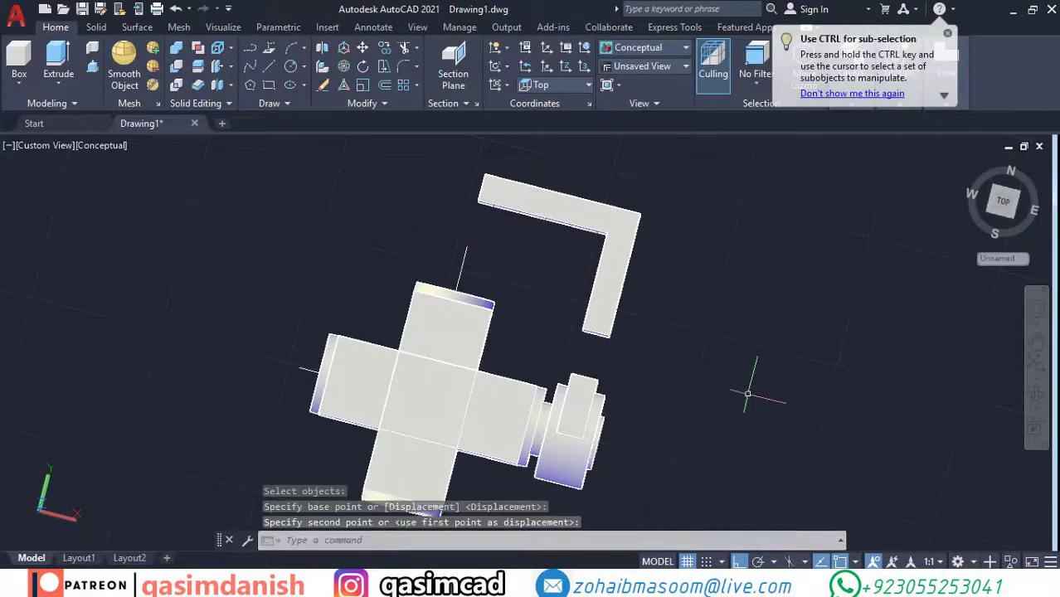
{"action": "middle_click_drag", "start_coordinate": [746, 373], "coordinate": [730, 332], "text": "shift"}
Step: Press-pull the L arm's end face down to the cylindrical hub
{"action": "left_click", "coordinate": [94, 70]}
{"action": "left_click", "coordinate": [599, 344]}
{"action": "left_click", "coordinate": [572, 406]}
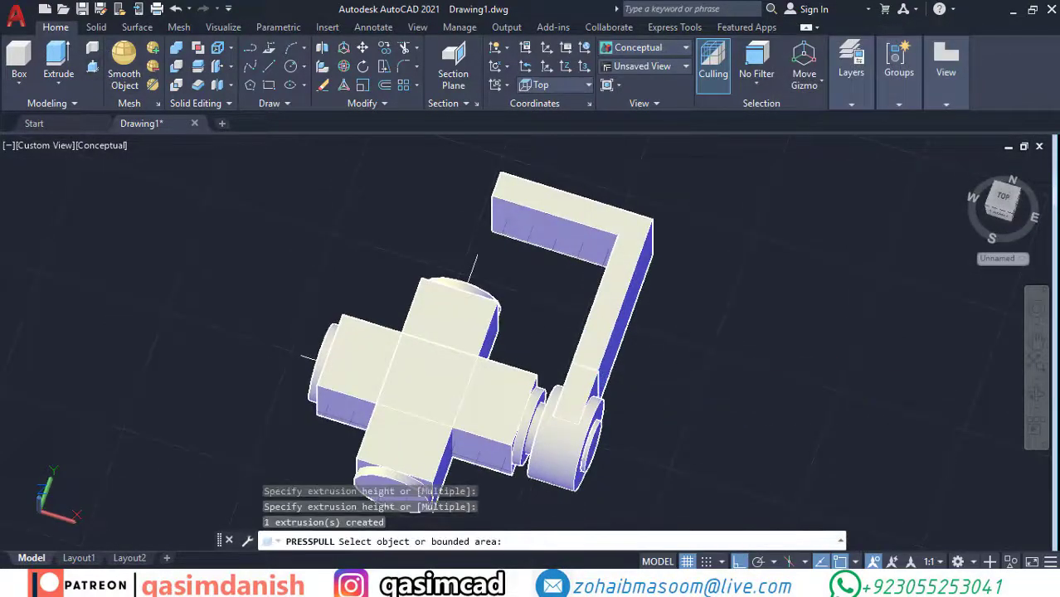
Step: Union the extended L arm with the cylindrical hub into one yoke
{"action": "type", "text": "uni"}
{"action": "key", "text": "Return"}
{"action": "left_click", "coordinate": [502, 323]}
{"action": "left_click", "coordinate": [648, 319]}
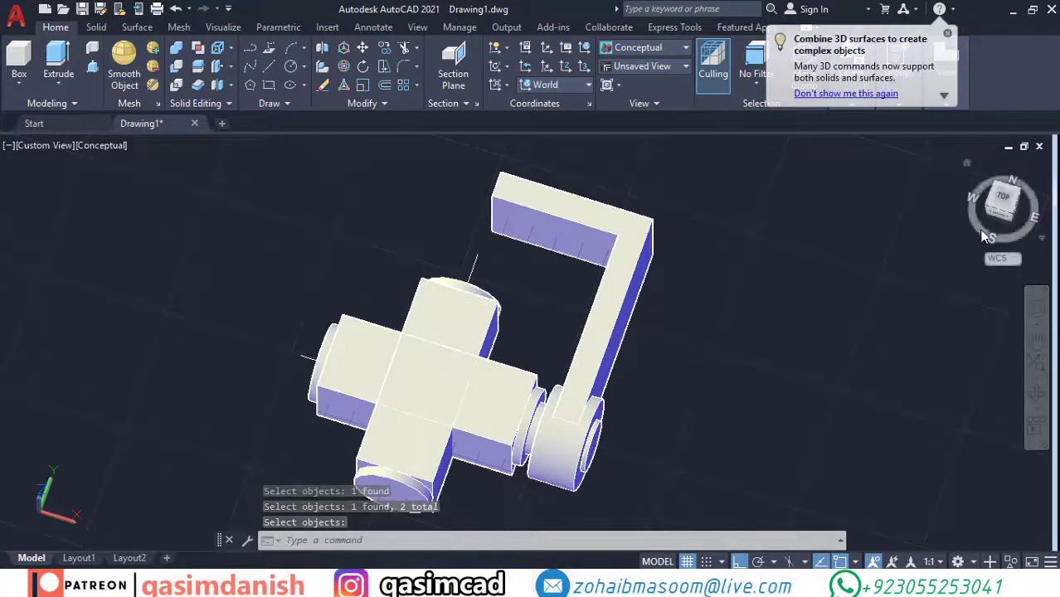
{"action": "key", "text": "Return"}
{"action": "left_click", "coordinate": [1003, 197]}
{"action": "left_click", "coordinate": [413, 86]}
Step: Polar-array the pin cylinder into 4 items around the cross centre
{"action": "left_click", "coordinate": [431, 174]}
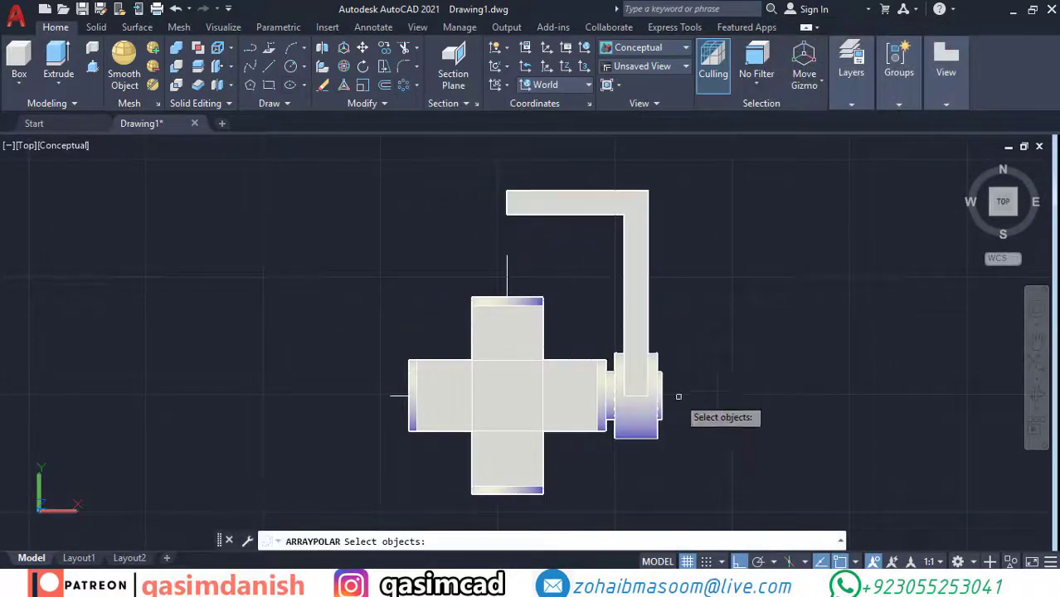
{"action": "left_click", "coordinate": [659, 397]}
{"action": "key", "text": "Return"}
{"action": "left_click", "coordinate": [507, 396]}
{"action": "key", "text": "Return"}
{"action": "key", "text": "Return"}
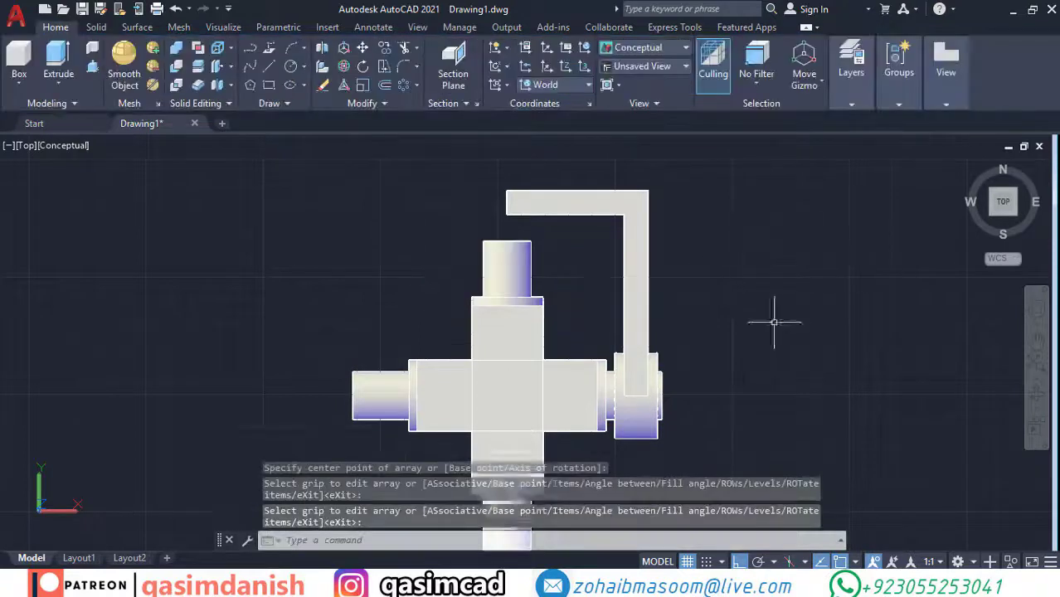
{"action": "scroll", "coordinate": [703, 236], "scroll_direction": "down", "scroll_amount": 2}
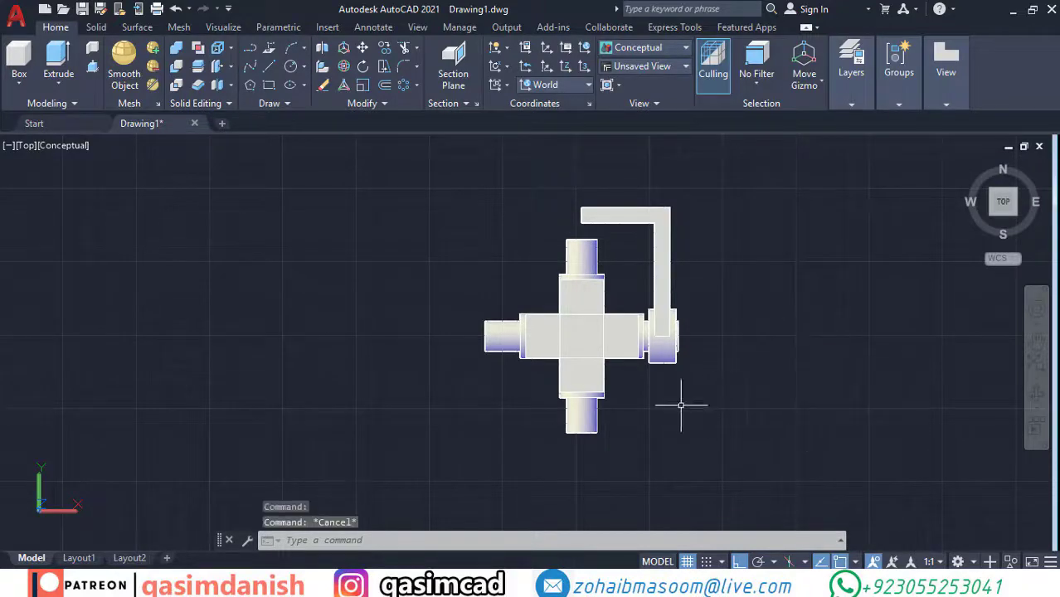
Step: Fillet the cross's inner corners and the yoke bend at radius 0.5, then undo twice
{"action": "key", "text": "Return"}
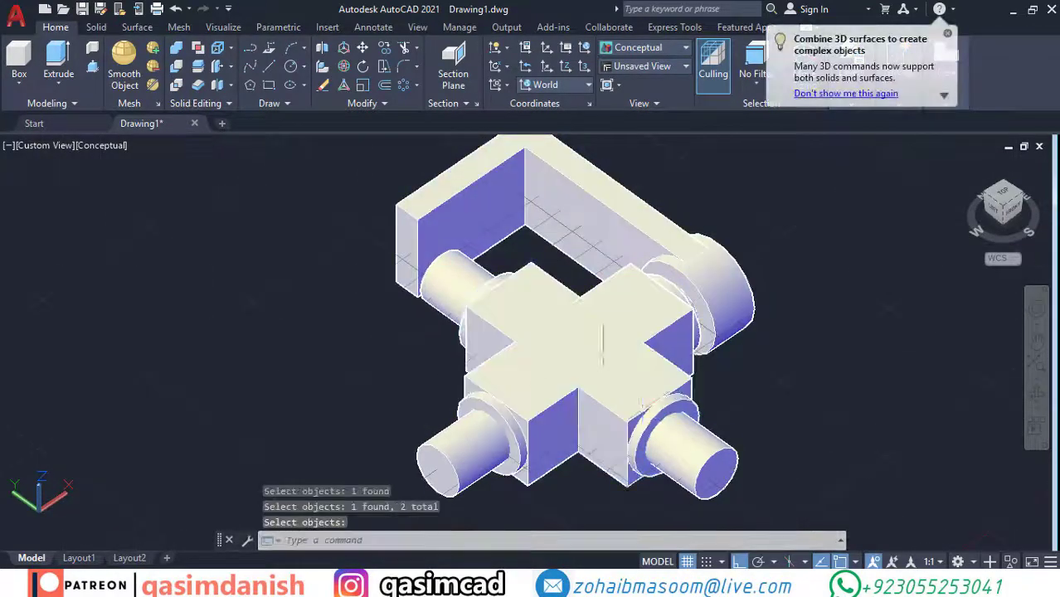
{"action": "left_click", "coordinate": [95, 26]}
{"action": "left_click", "coordinate": [560, 62]}
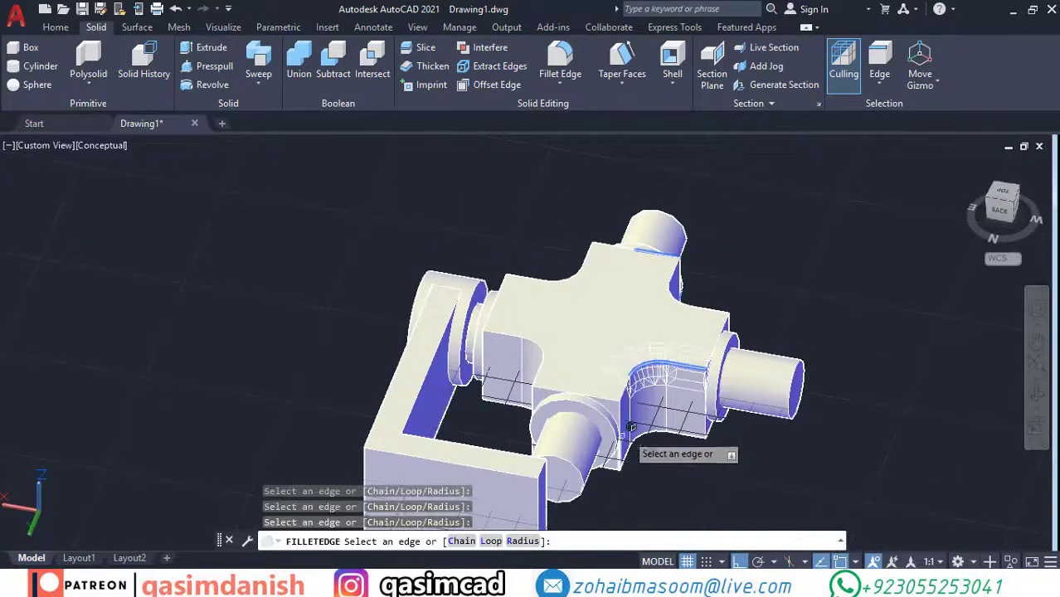
{"action": "middle_click_drag", "start_coordinate": [779, 365], "coordinate": [619, 308], "text": "shift"}
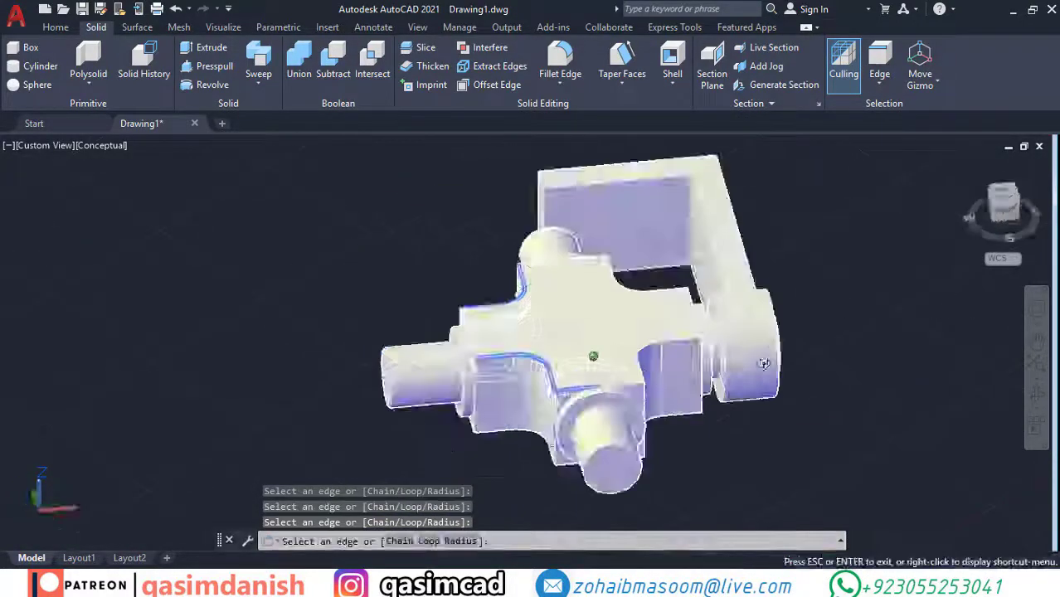
{"action": "middle_click_drag", "start_coordinate": [596, 364], "coordinate": [579, 349], "text": "shift"}
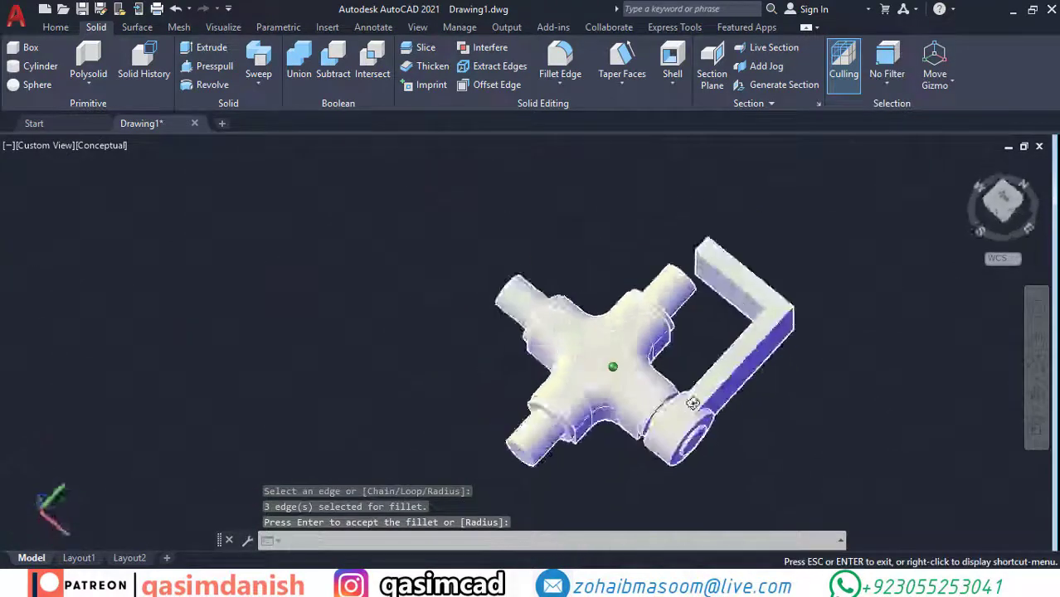
{"action": "middle_click_drag", "start_coordinate": [613, 365], "coordinate": [594, 276], "text": "shift"}
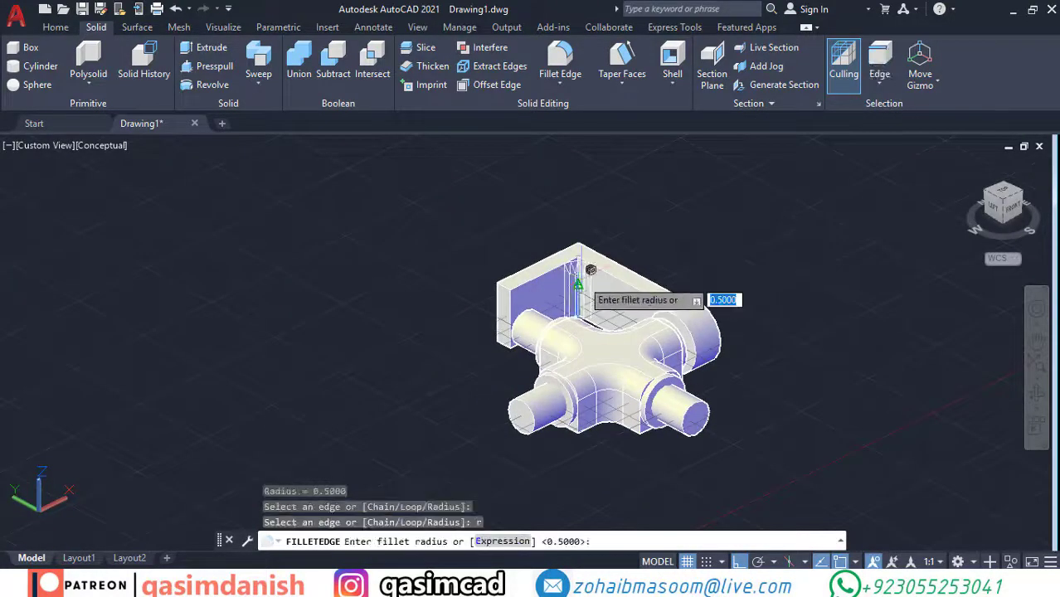
{"action": "mouse_move", "coordinate": [792, 296]}
{"action": "middle_mouse_down", "text": "shift"}
{"action": "mouse_move", "coordinate": [816, 385]}
{"action": "mouse_move", "coordinate": [873, 442]}
{"action": "middle_mouse_up", "text": "shift"}
{"action": "key", "text": "Return"}
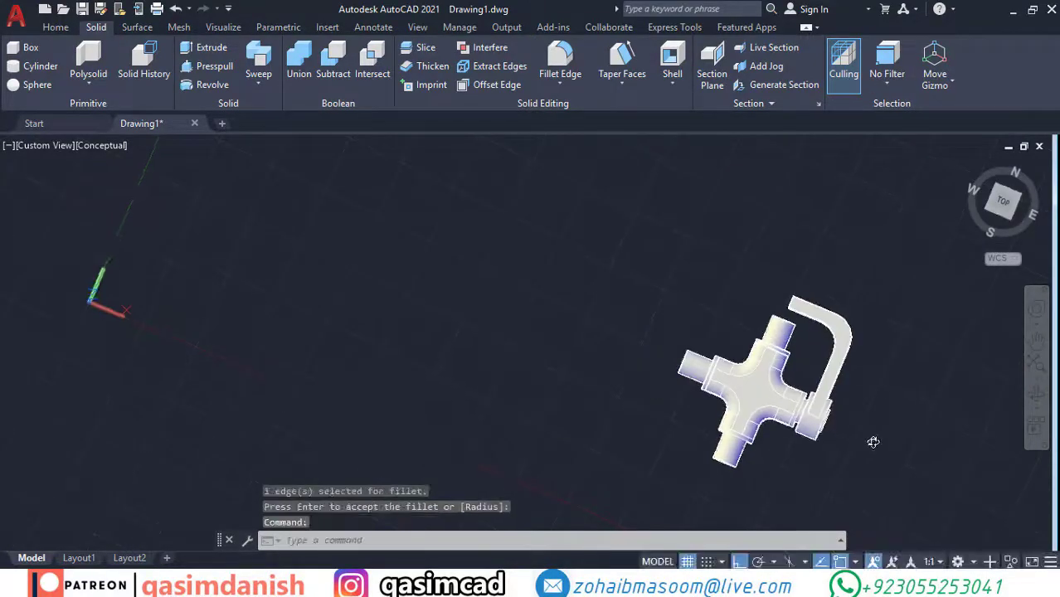
{"action": "key", "text": "ctrl+z"}
{"action": "key", "text": "ctrl+z"}
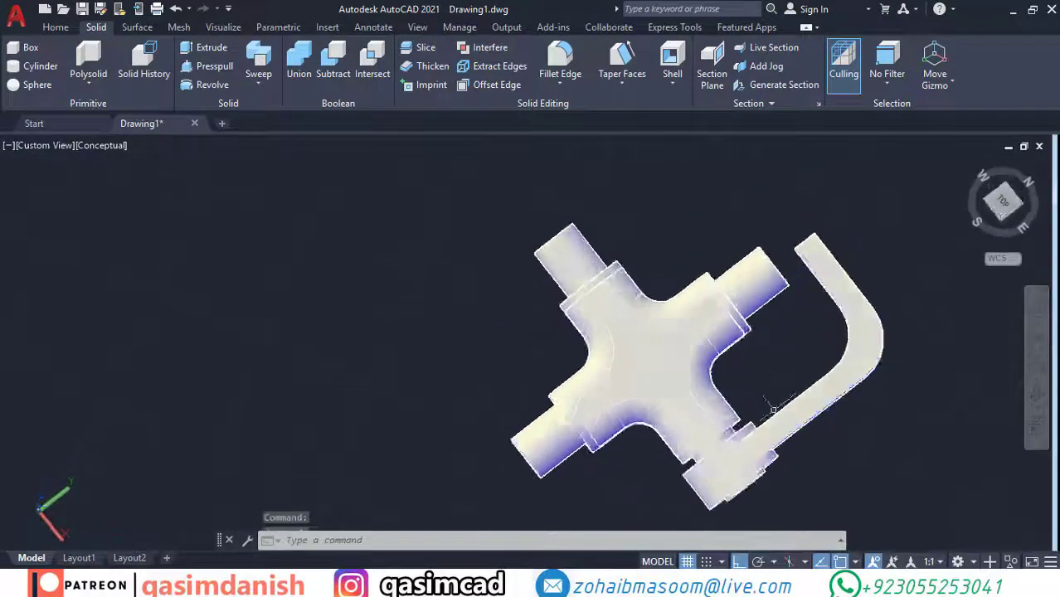
{"action": "key", "text": "ctrl+z"}
{"action": "key", "text": "ctrl+z"}
{"action": "key", "text": "ctrl+z"}
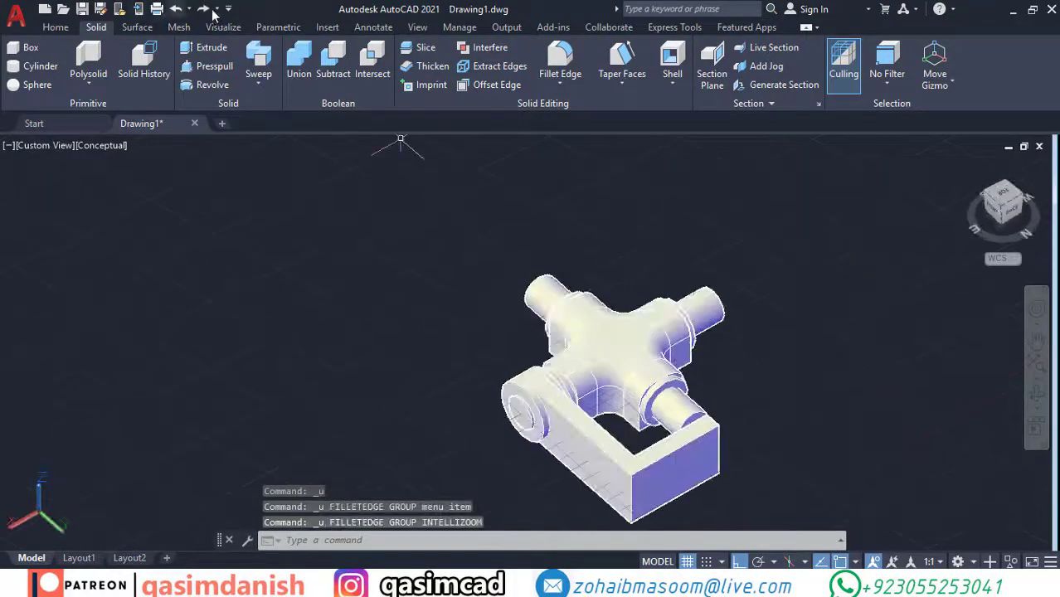
Step: Redo the fillet, then fillet a yoke edge and undo it
{"action": "left_click", "coordinate": [205, 10]}
{"action": "left_click", "coordinate": [566, 59]}
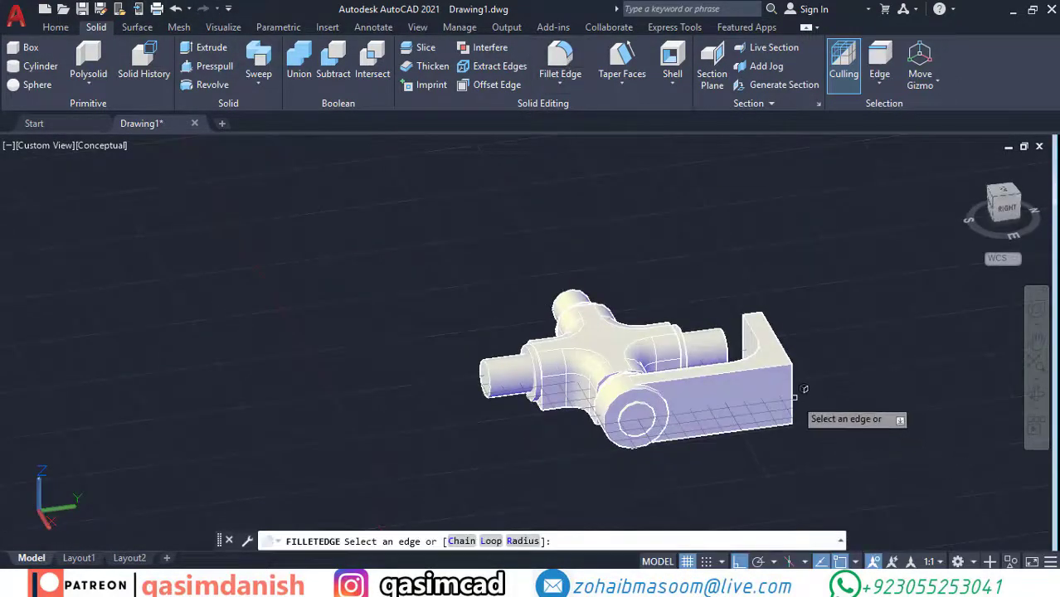
{"action": "type", "text": "1.1"}
{"action": "left_click", "coordinate": [802, 388]}
{"action": "key", "text": "Return"}
{"action": "key", "text": "ctrl+z"}
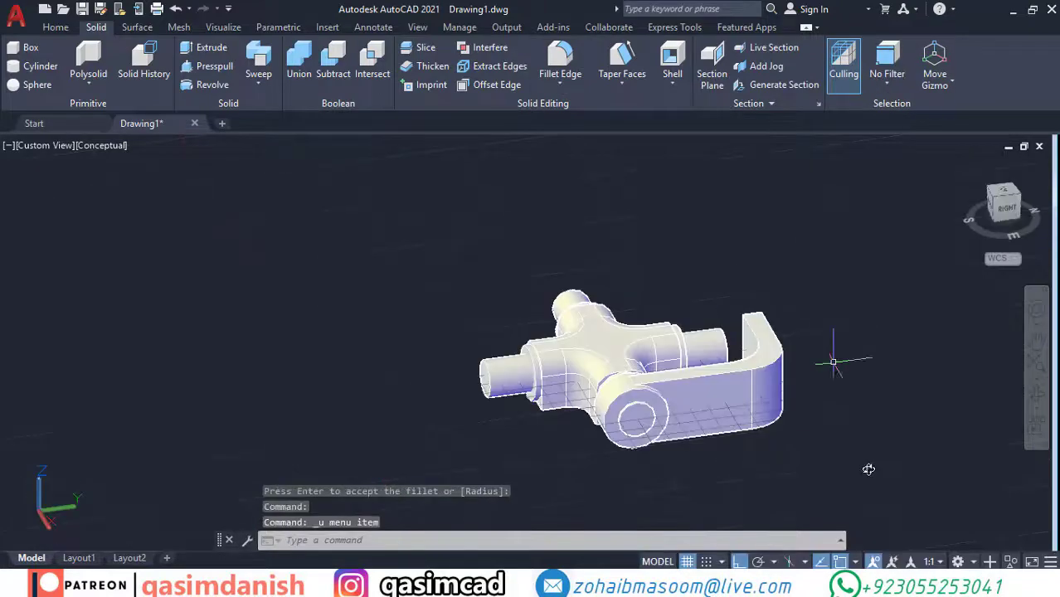
Step: Fillet the yoke's outer edge with radius 1
{"action": "left_click", "coordinate": [560, 55]}
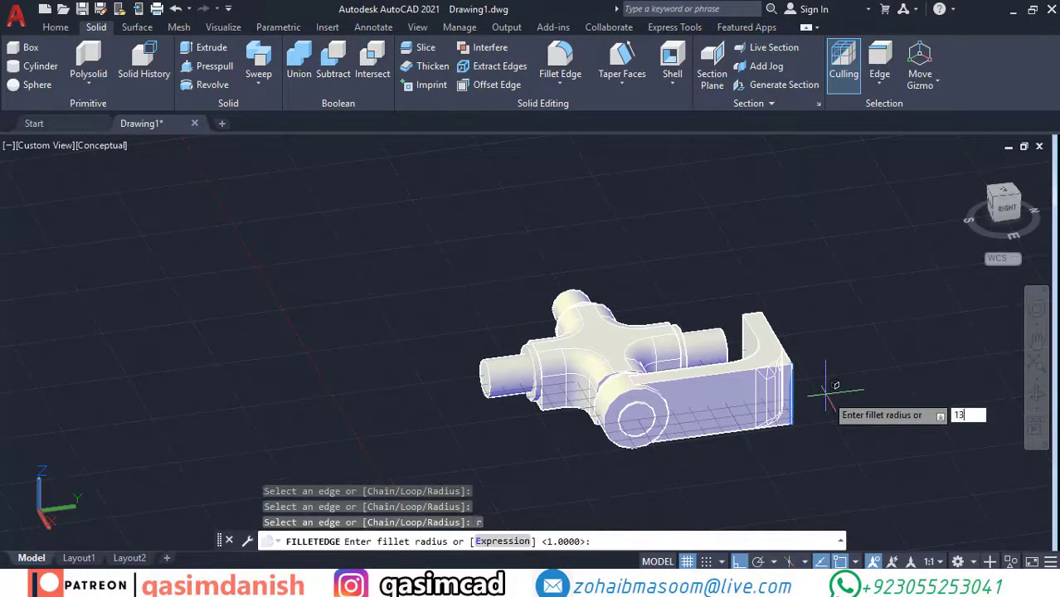
{"action": "key", "text": "Return"}
{"action": "left_click", "coordinate": [791, 390]}
{"action": "key", "text": "Return"}
{"action": "middle_click_drag", "start_coordinate": [823, 388], "coordinate": [878, 456], "text": "shift"}
{"action": "key", "text": "Return"}
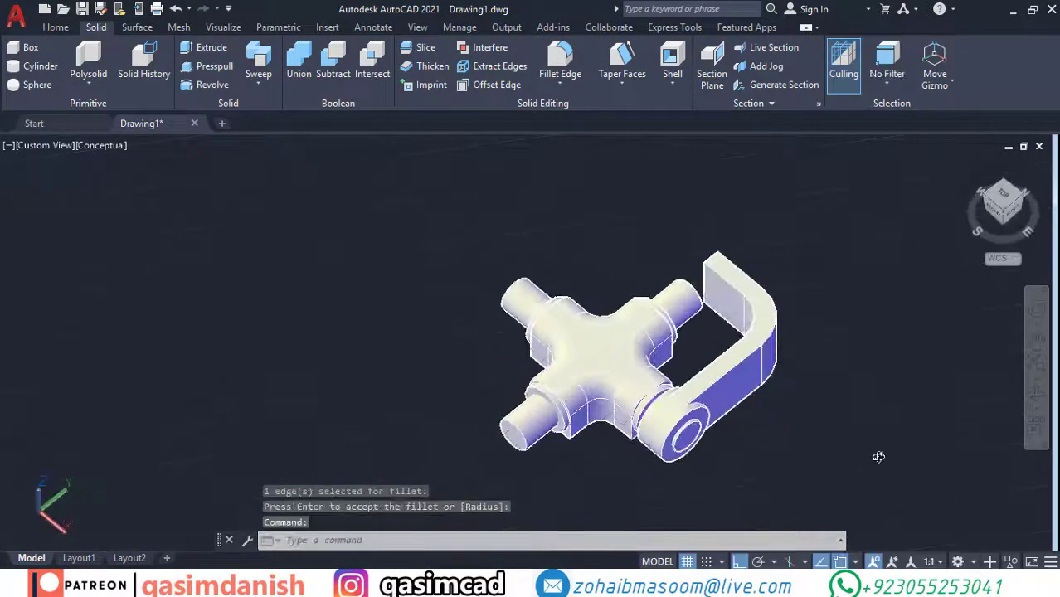
Step: Fillet the yoke arm's edges with radius 0.1
{"action": "left_click", "coordinate": [576, 63]}
{"action": "scroll", "coordinate": [655, 207], "scroll_direction": "up", "scroll_amount": 5}
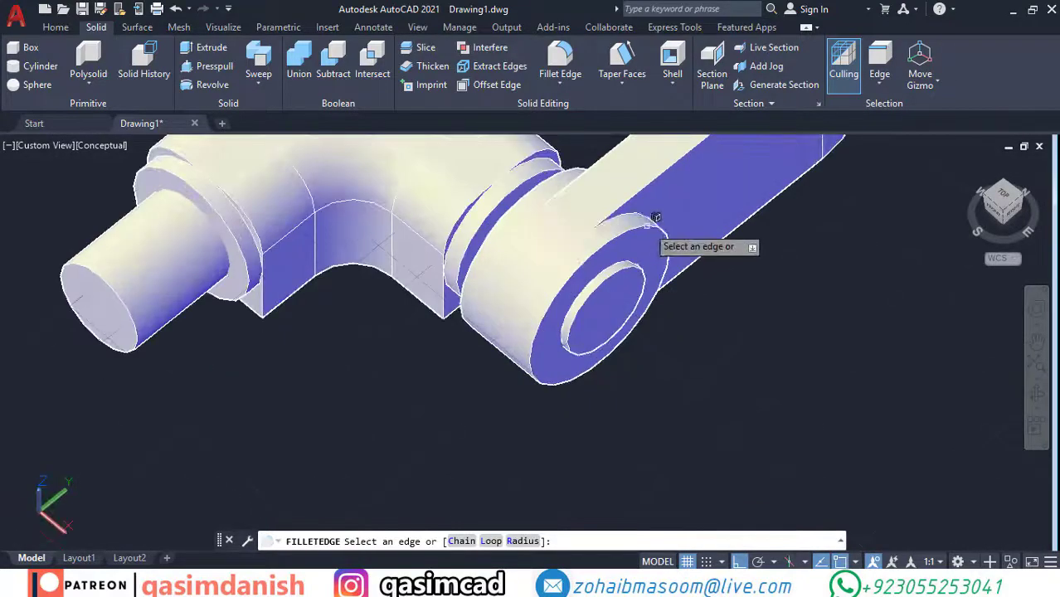
{"action": "type", "text": "r"}
{"action": "key", "text": "Return"}
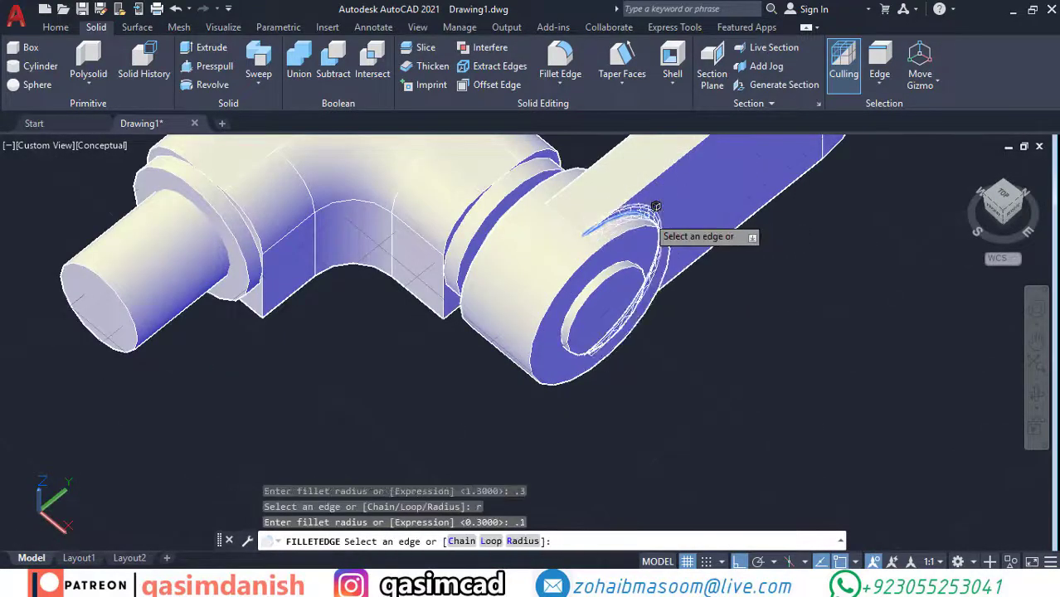
{"action": "left_click", "coordinate": [643, 228]}
{"action": "key", "text": "Return"}
{"action": "key", "text": "Return"}
{"action": "middle_click_drag", "start_coordinate": [529, 361], "coordinate": [610, 433], "text": "shift"}
{"action": "key", "text": "Return"}
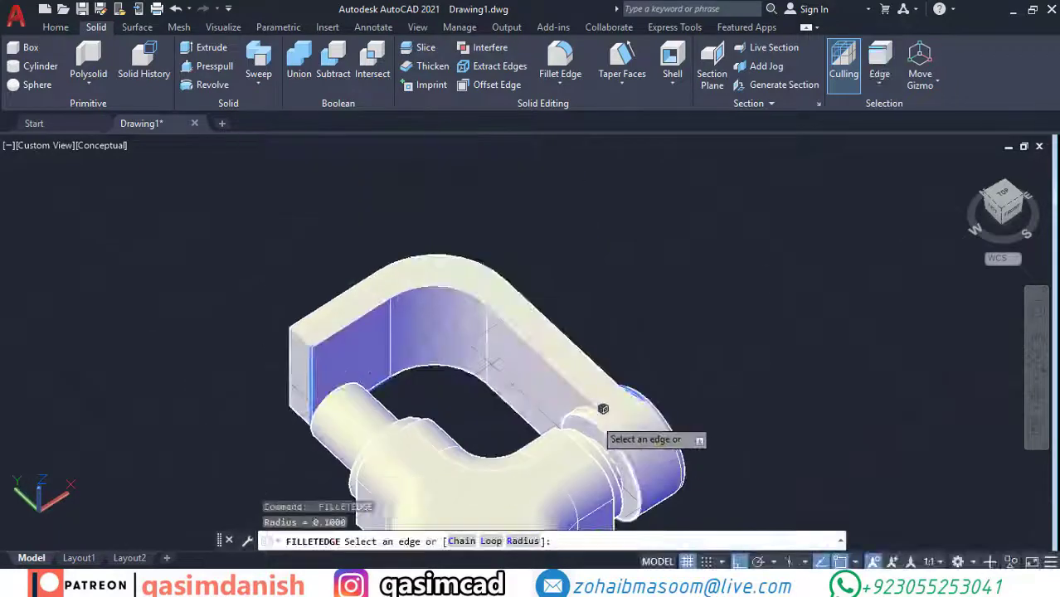
{"action": "left_click", "coordinate": [596, 432]}
Step: Start mirroring the model, selecting it and picking the first mirror-line point
{"action": "key", "text": "Return"}
{"action": "scroll", "coordinate": [599, 415], "scroll_direction": "down", "scroll_amount": 5}
{"action": "middle_click_drag", "start_coordinate": [722, 390], "coordinate": [634, 439], "text": "shift"}
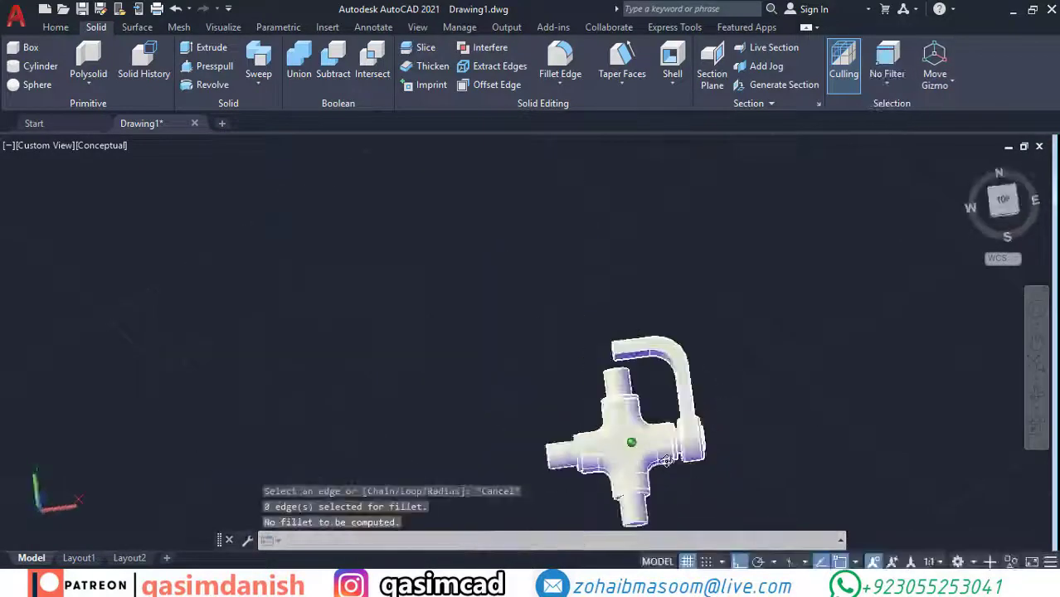
{"action": "type", "text": "mi"}
{"action": "key", "text": "Return"}
{"action": "left_click", "coordinate": [630, 357]}
{"action": "key", "text": "Return"}
{"action": "left_click", "coordinate": [630, 352]}
{"action": "scroll", "coordinate": [629, 352], "scroll_direction": "up", "scroll_amount": 3}
Step: Finish the mirror line and keep the original yoke beside its mirrored copy
{"action": "left_click", "coordinate": [620, 372]}
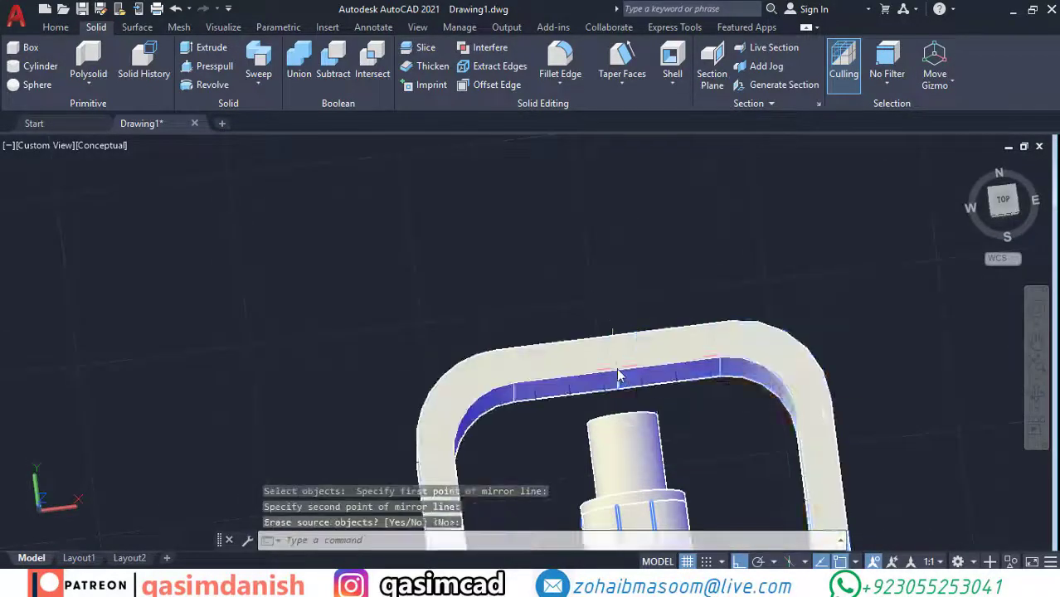
{"action": "scroll", "coordinate": [502, 374], "scroll_direction": "down", "scroll_amount": 5}
{"action": "middle_click_drag", "start_coordinate": [501, 374], "coordinate": [543, 390], "text": "shift"}
{"action": "key", "text": "Return"}
{"action": "scroll", "coordinate": [501, 56], "scroll_direction": "up", "scroll_amount": 1}
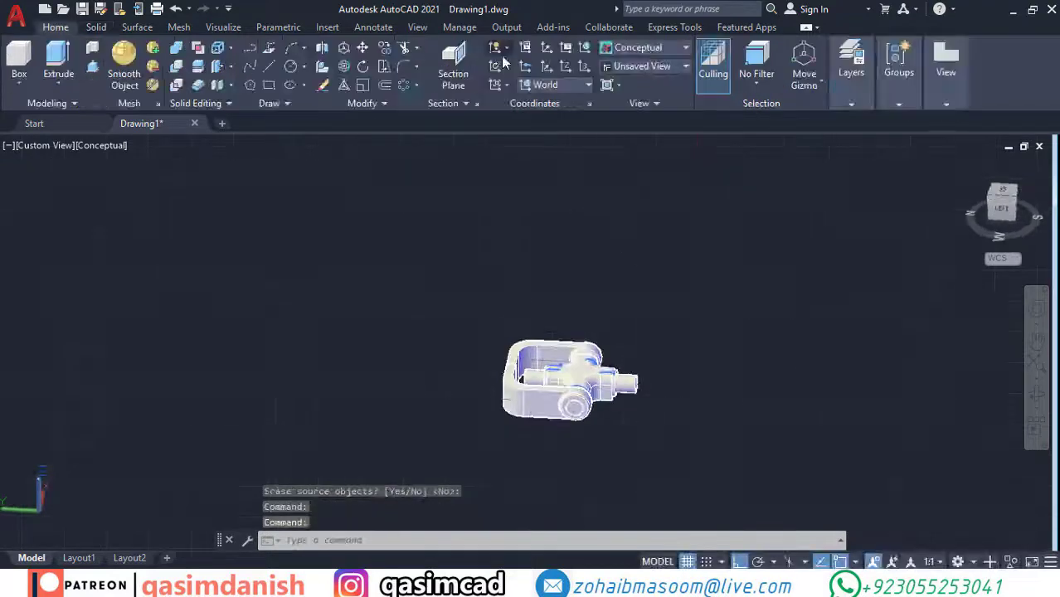
{"action": "left_click", "coordinate": [558, 158]}
{"action": "scroll", "coordinate": [768, 366], "scroll_direction": "up", "scroll_amount": 3}
{"action": "type", "text": "ro"}
{"action": "key", "text": "Return"}
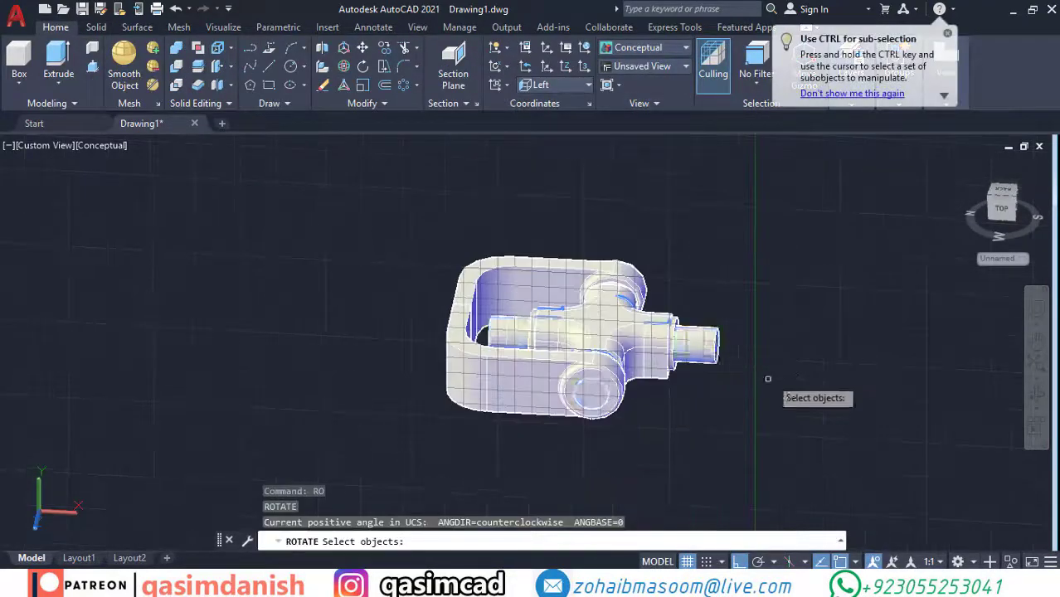
Step: Select two parts and a base point for a rotation, then cancel it
{"action": "left_click", "coordinate": [630, 315]}
{"action": "left_click", "coordinate": [656, 334]}
{"action": "left_click", "coordinate": [592, 392]}
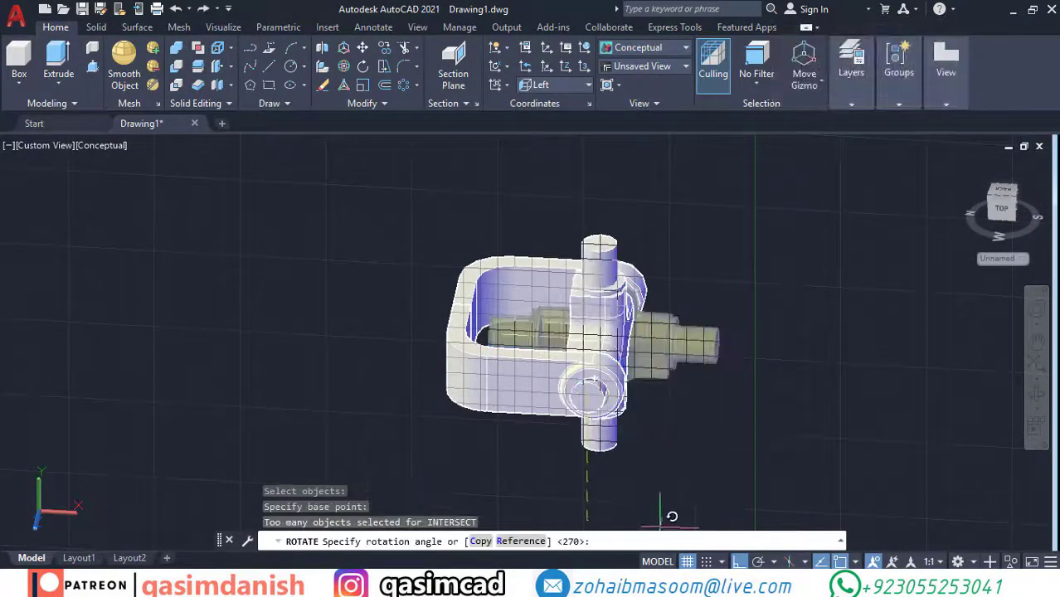
{"action": "key", "text": "F8"}
{"action": "key", "text": "Escape"}
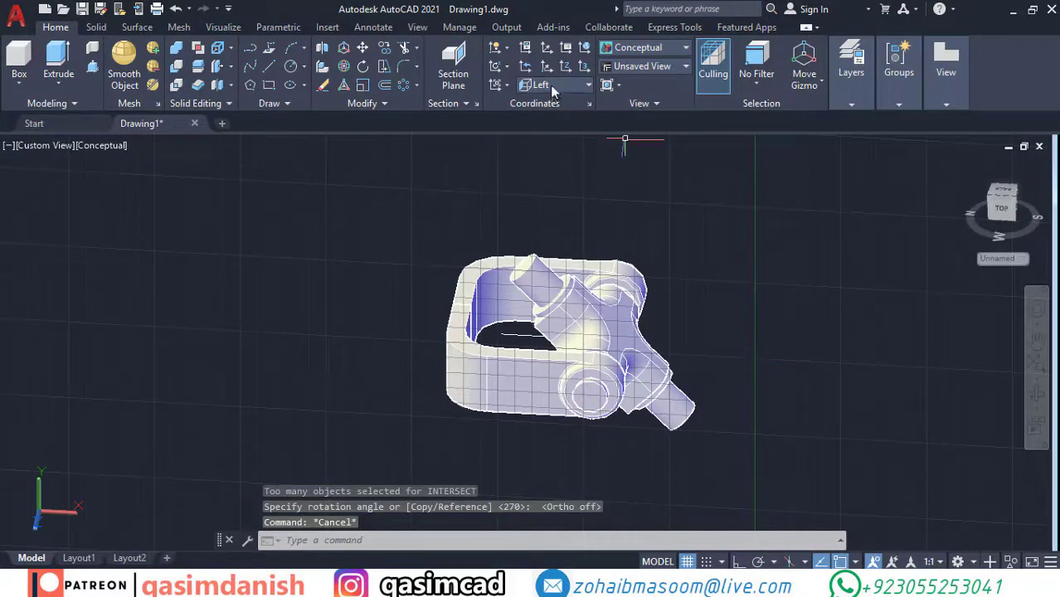
Step: Set the UCS to Top, then start a copy of the lower part and cancel it
{"action": "left_click", "coordinate": [553, 86]}
{"action": "left_click", "coordinate": [547, 120]}
{"action": "type", "text": "co"}
{"action": "key", "text": "Return"}
{"action": "left_click", "coordinate": [505, 390]}
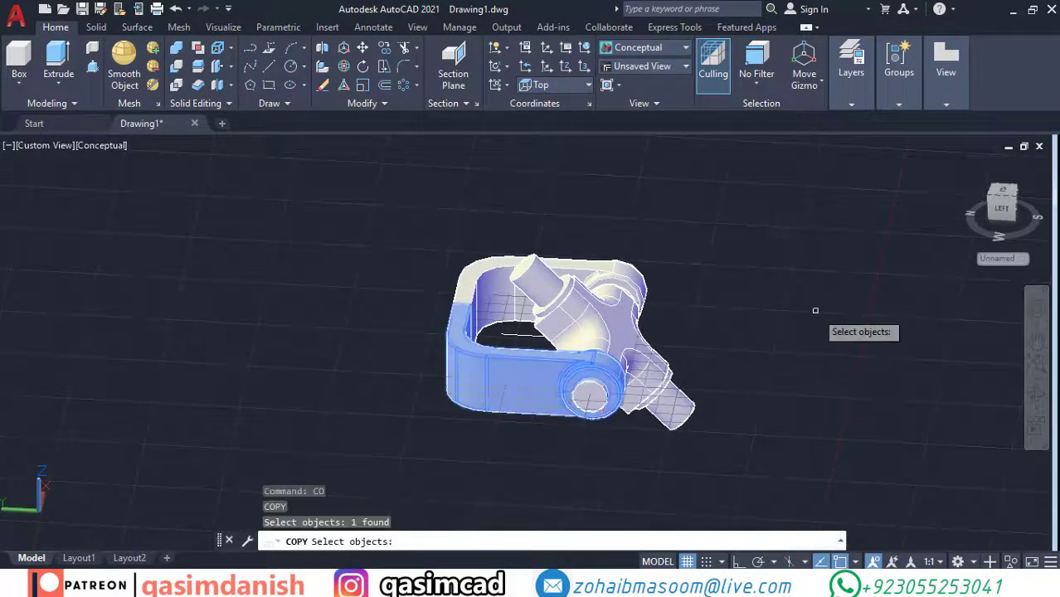
{"action": "left_click", "coordinate": [1002, 191]}
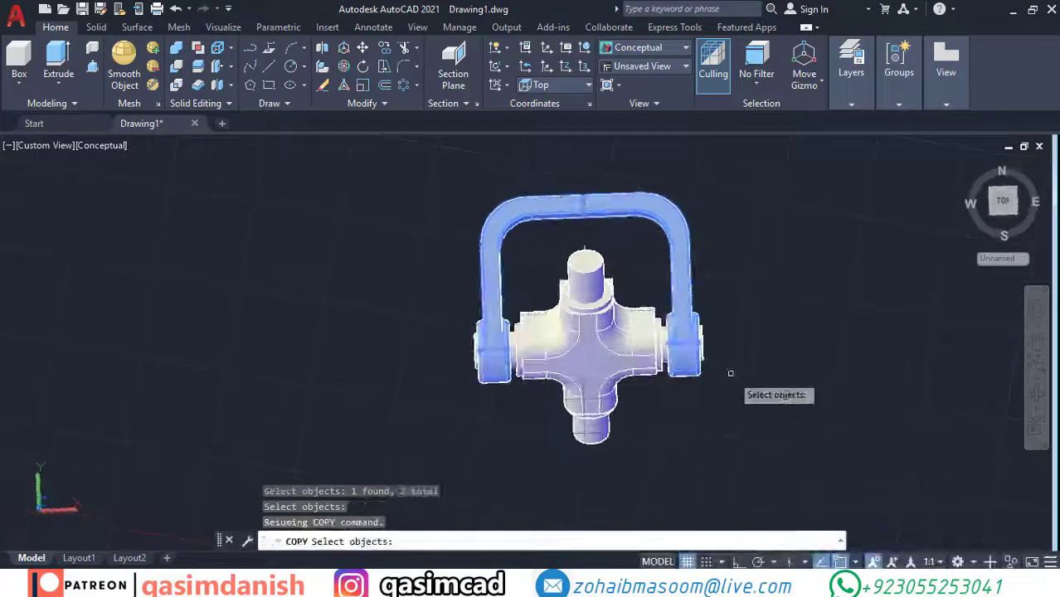
{"action": "key", "text": "Escape"}
{"action": "middle_click_drag", "start_coordinate": [940, 341], "coordinate": [746, 274], "text": "shift"}
{"action": "scroll", "coordinate": [539, 348], "scroll_direction": "up", "scroll_amount": 3}
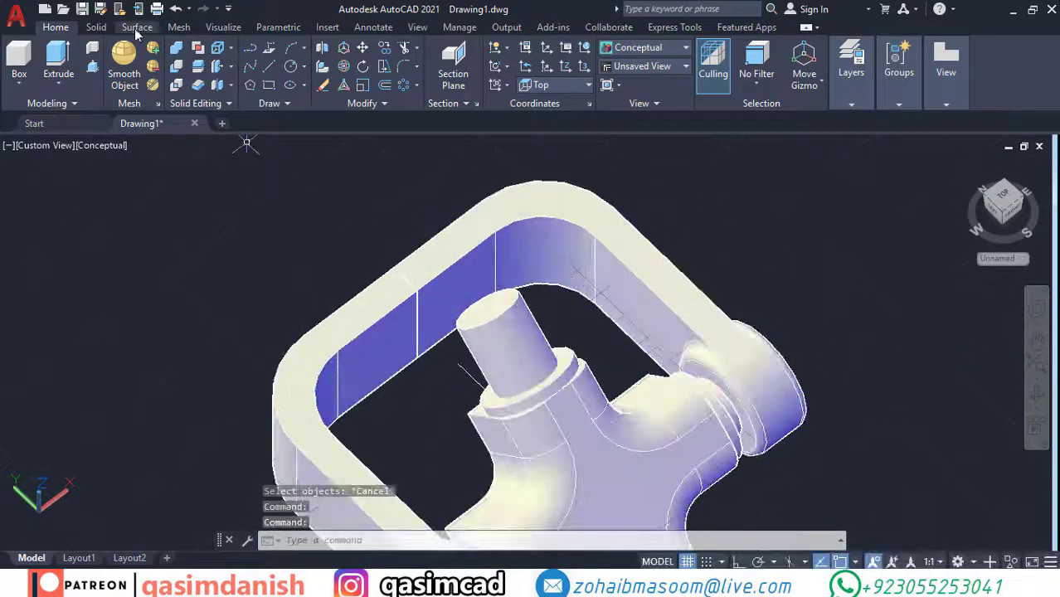
Step: Start Fillet Edge with radius 0.1 and round the first inner edge of the yoke
{"action": "left_click", "coordinate": [95, 26]}
{"action": "left_click", "coordinate": [563, 53]}
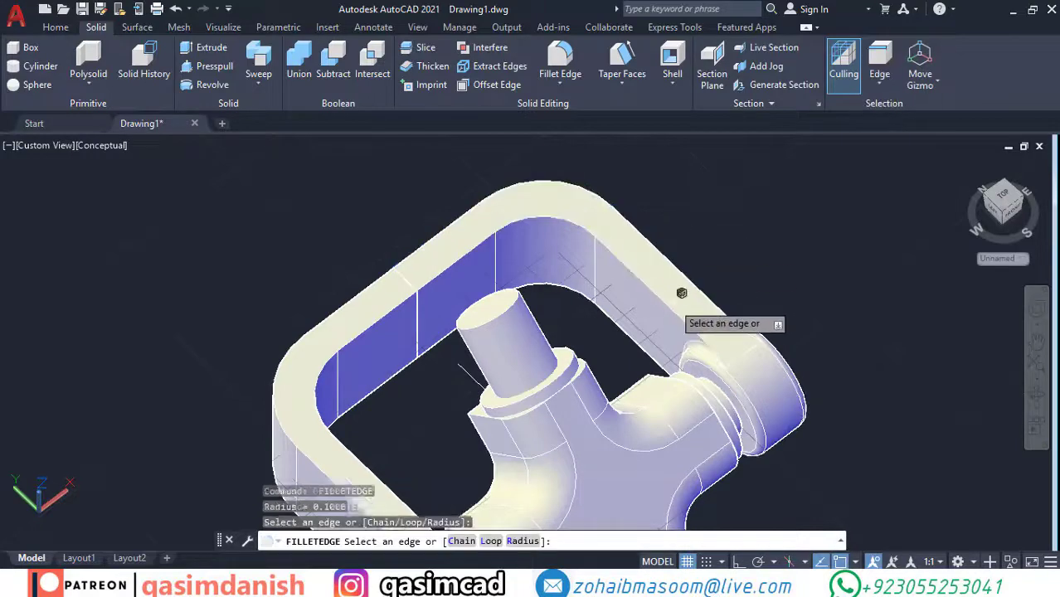
{"action": "scroll", "coordinate": [498, 249], "scroll_direction": "up", "scroll_amount": 3}
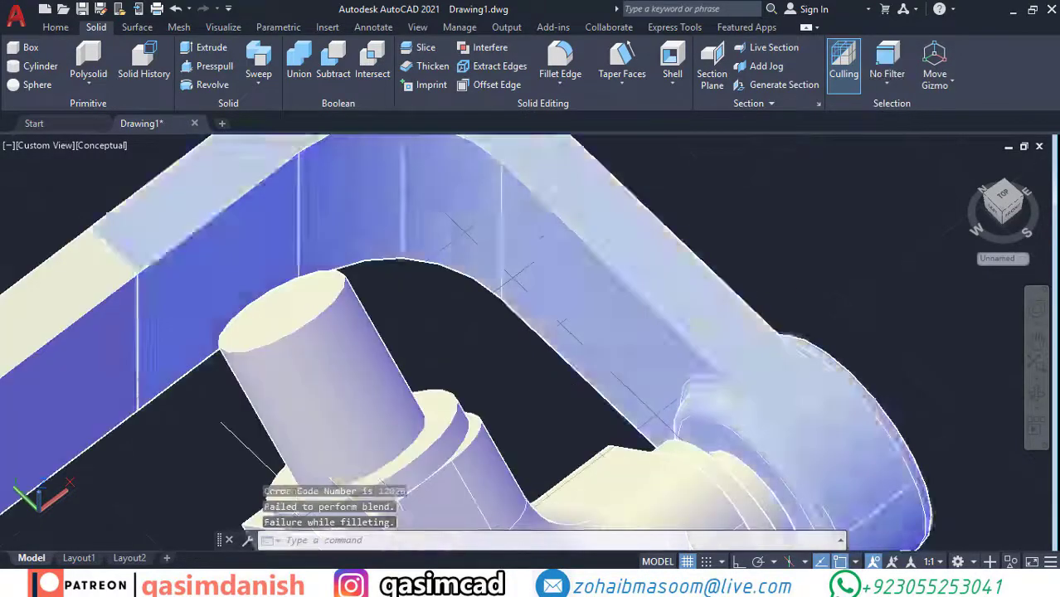
{"action": "scroll", "coordinate": [775, 385], "scroll_direction": "down", "scroll_amount": 2}
{"action": "scroll", "coordinate": [672, 371], "scroll_direction": "up", "scroll_amount": 2}
{"action": "scroll", "coordinate": [475, 247], "scroll_direction": "down", "scroll_amount": 2}
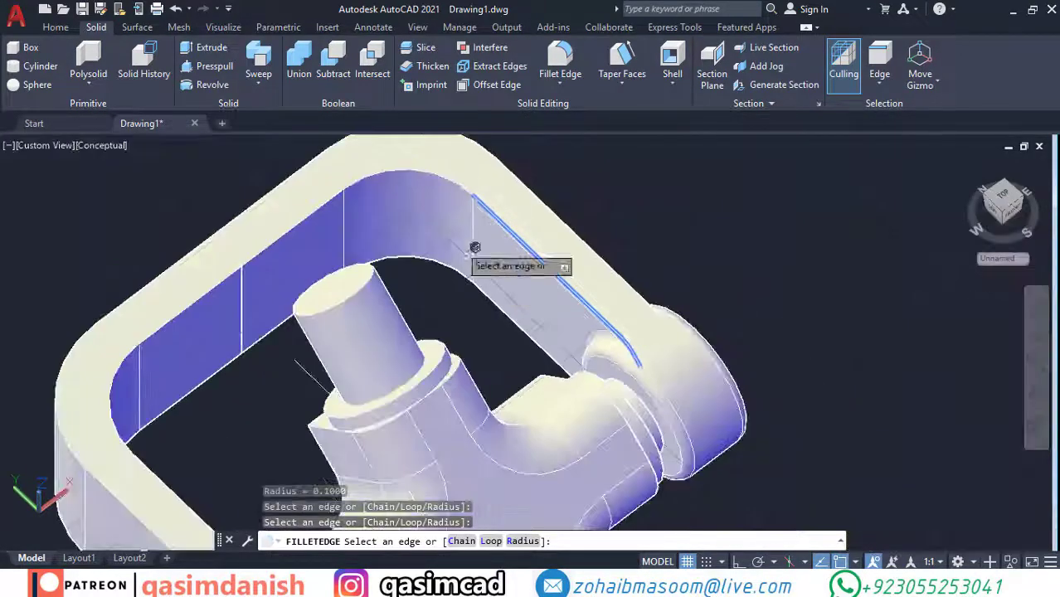
{"action": "left_click", "coordinate": [370, 189]}
{"action": "key", "text": "Return"}
Step: Fillet another inner edge of the yoke with radius 0.1
{"action": "mouse_move", "coordinate": [371, 189]}
{"action": "middle_mouse_down", "text": "shift"}
{"action": "mouse_move", "coordinate": [503, 287]}
{"action": "mouse_move", "coordinate": [582, 411]}
{"action": "middle_mouse_up", "text": "shift"}
{"action": "key", "text": "Return"}
{"action": "key", "text": "Return"}
{"action": "middle_click_drag", "start_coordinate": [519, 207], "coordinate": [663, 339], "text": "shift"}
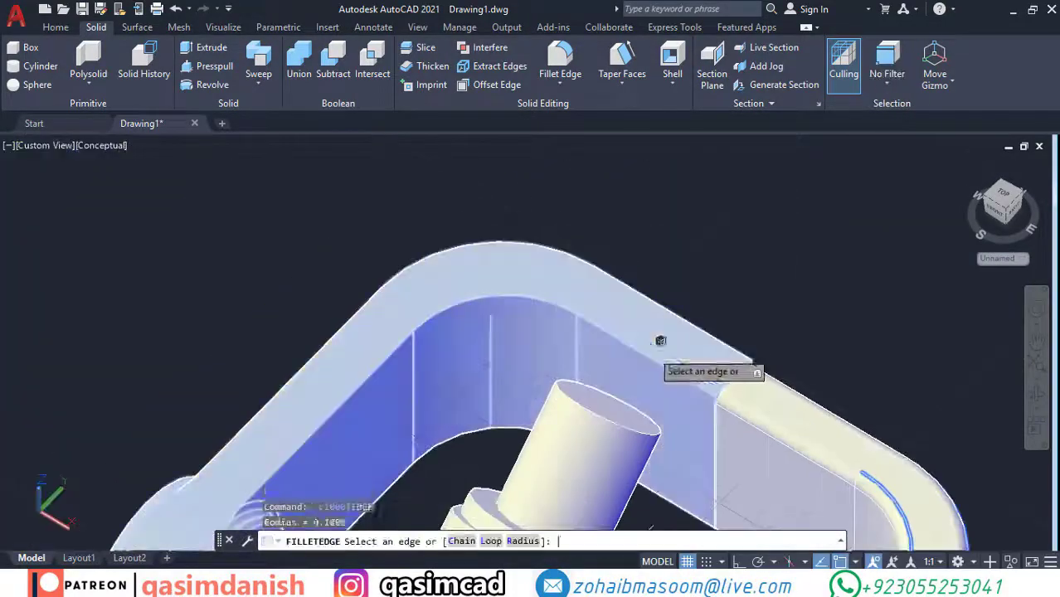
{"action": "mouse_move", "coordinate": [568, 324]}
{"action": "middle_mouse_down", "text": "shift"}
{"action": "mouse_move", "coordinate": [348, 401]}
{"action": "mouse_move", "coordinate": [319, 424]}
{"action": "mouse_move", "coordinate": [720, 370]}
{"action": "middle_mouse_up", "text": "shift"}
{"action": "left_click", "coordinate": [319, 425]}
{"action": "key", "text": "Return"}
{"action": "key", "text": "Return"}
{"action": "mouse_move", "coordinate": [500, 316]}
{"action": "middle_mouse_down", "text": "shift"}
{"action": "mouse_move", "coordinate": [713, 339]}
{"action": "mouse_move", "coordinate": [745, 397]}
{"action": "middle_mouse_up", "text": "shift"}
{"action": "key", "text": "Return"}
Step: Apply the 0.1 fillet to the picked edges near the yoke arm
{"action": "key", "text": "Return"}
{"action": "scroll", "coordinate": [912, 414], "scroll_direction": "down", "scroll_amount": 5}
{"action": "key", "text": "Return"}
{"action": "middle_click_drag", "start_coordinate": [891, 506], "coordinate": [920, 290], "text": "shift"}
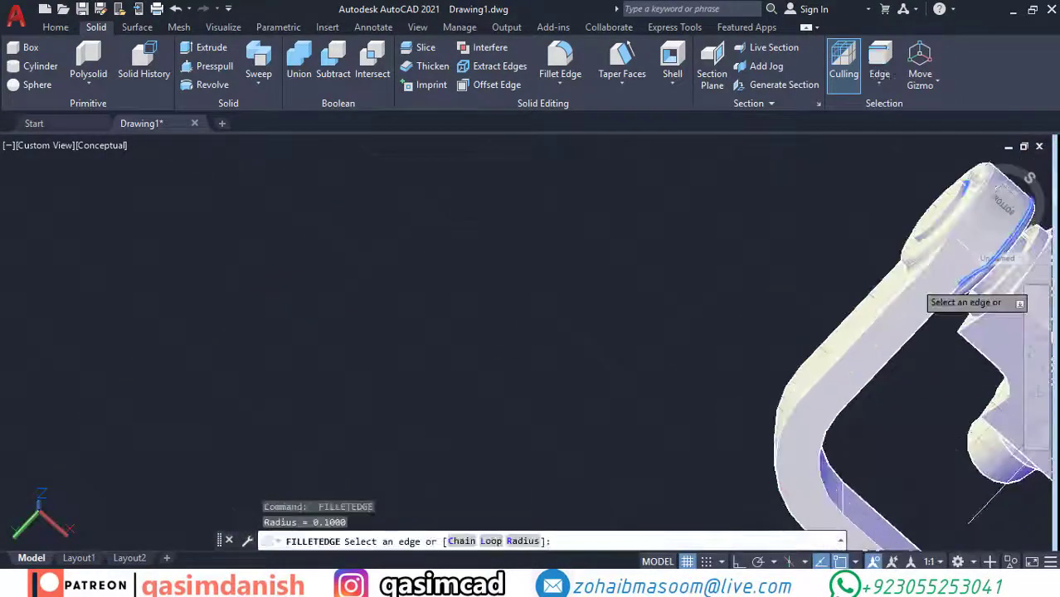
{"action": "middle_click_drag", "start_coordinate": [1025, 328], "coordinate": [974, 264], "text": "shift"}
{"action": "key", "text": "Return"}
{"action": "key", "text": "Return"}
{"action": "scroll", "coordinate": [926, 311], "scroll_direction": "down", "scroll_amount": 5}
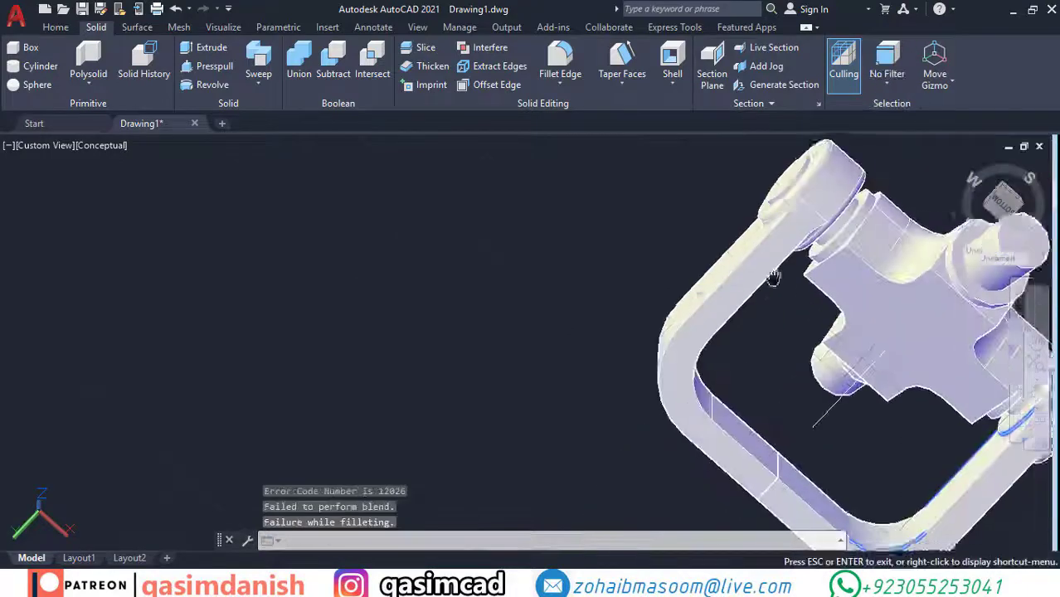
{"action": "key", "text": "Return"}
{"action": "scroll", "coordinate": [863, 160], "scroll_direction": "up", "scroll_amount": 5}
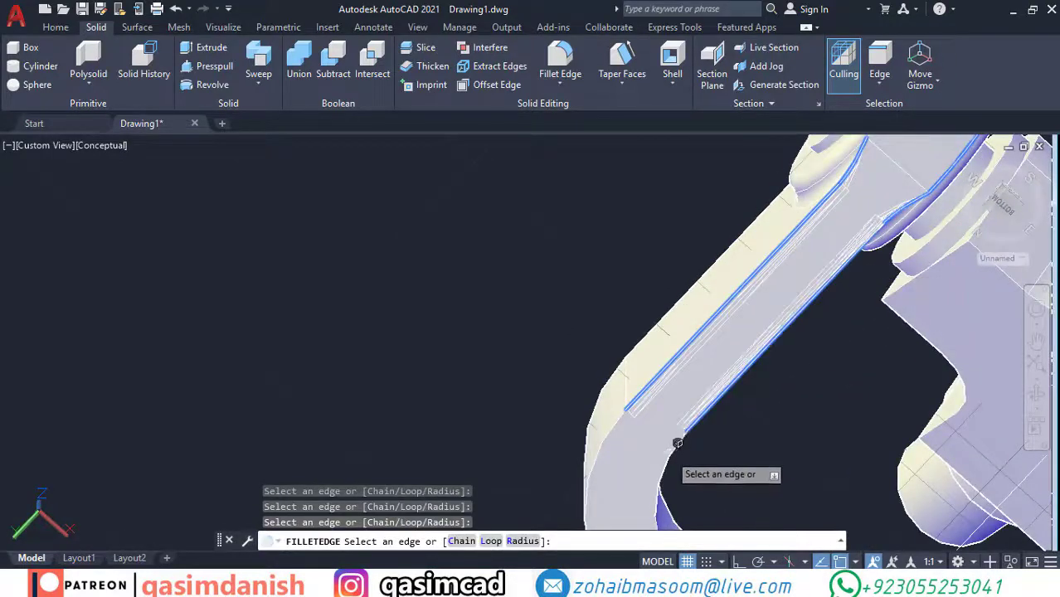
Step: Round the arm's outer edges with 0.1 fillets, completing all eight edges
{"action": "middle_click_drag", "start_coordinate": [718, 451], "coordinate": [577, 345], "text": "shift"}
{"action": "left_click", "coordinate": [582, 426]}
{"action": "key", "text": "Return"}
{"action": "key", "text": "Return"}
{"action": "middle_click_drag", "start_coordinate": [582, 426], "coordinate": [546, 198], "text": "shift"}
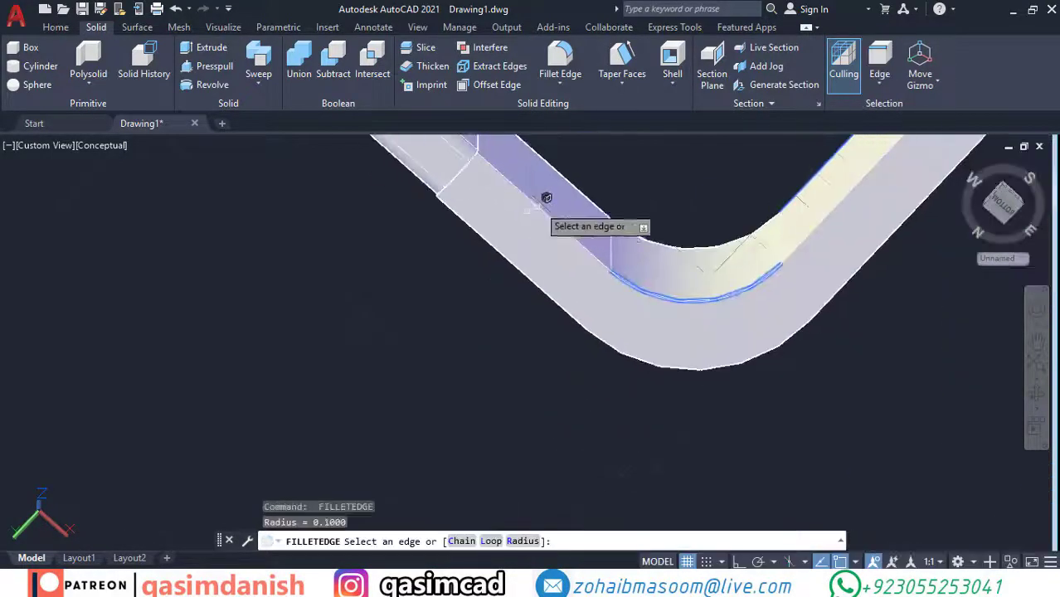
{"action": "left_click", "coordinate": [879, 246]}
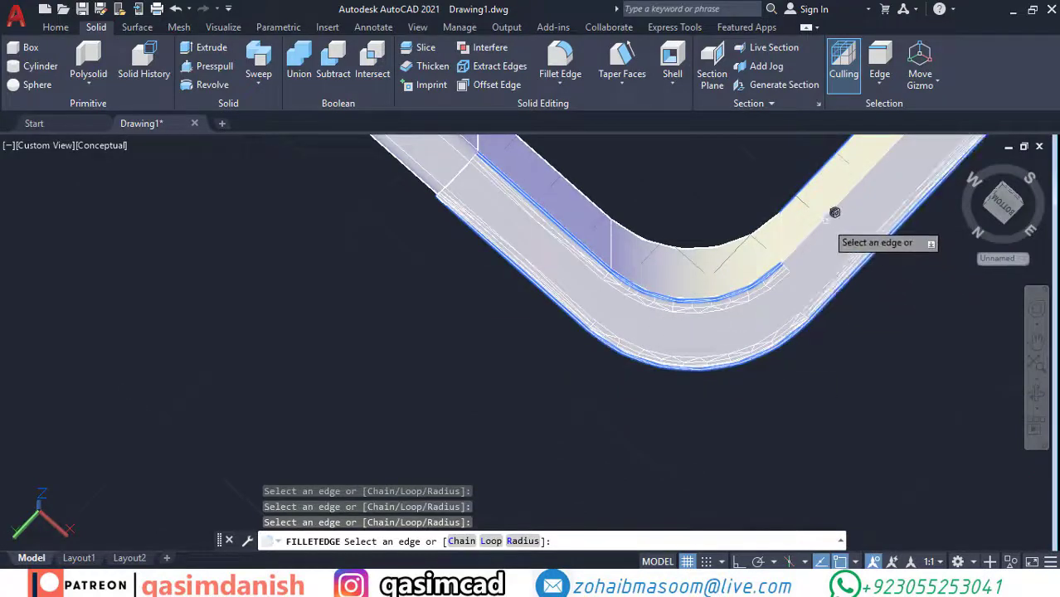
{"action": "scroll", "coordinate": [794, 343], "scroll_direction": "down", "scroll_amount": 3}
{"action": "key", "text": "Return"}
{"action": "key", "text": "Return"}
{"action": "key", "text": "Return"}
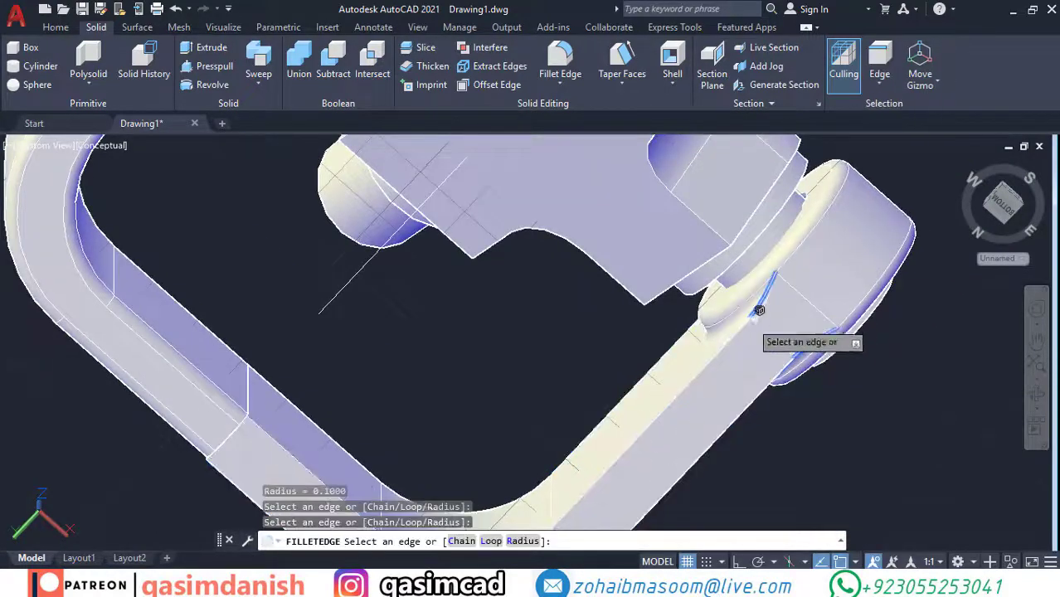
{"action": "middle_click_drag", "start_coordinate": [775, 389], "coordinate": [662, 335], "text": "shift"}
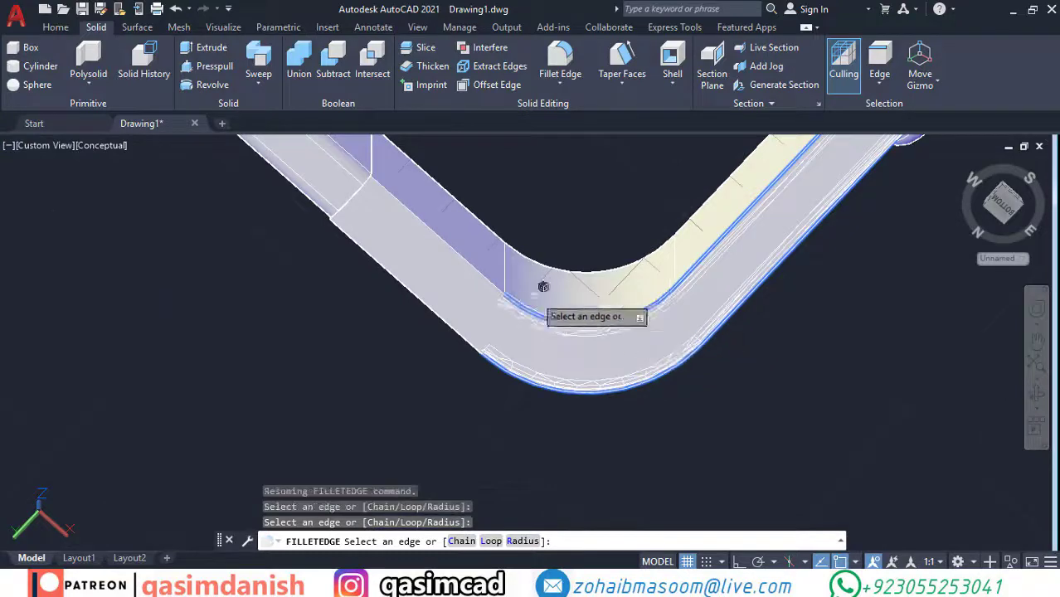
{"action": "key", "text": "Return"}
{"action": "key", "text": "Return"}
{"action": "scroll", "coordinate": [729, 363], "scroll_direction": "down", "scroll_amount": 5}
{"action": "mouse_move", "coordinate": [729, 362]}
{"action": "middle_mouse_down", "text": "shift"}
{"action": "mouse_move", "coordinate": [743, 298]}
{"action": "mouse_move", "coordinate": [787, 447]}
{"action": "mouse_move", "coordinate": [812, 491]}
{"action": "middle_mouse_up", "text": "shift"}
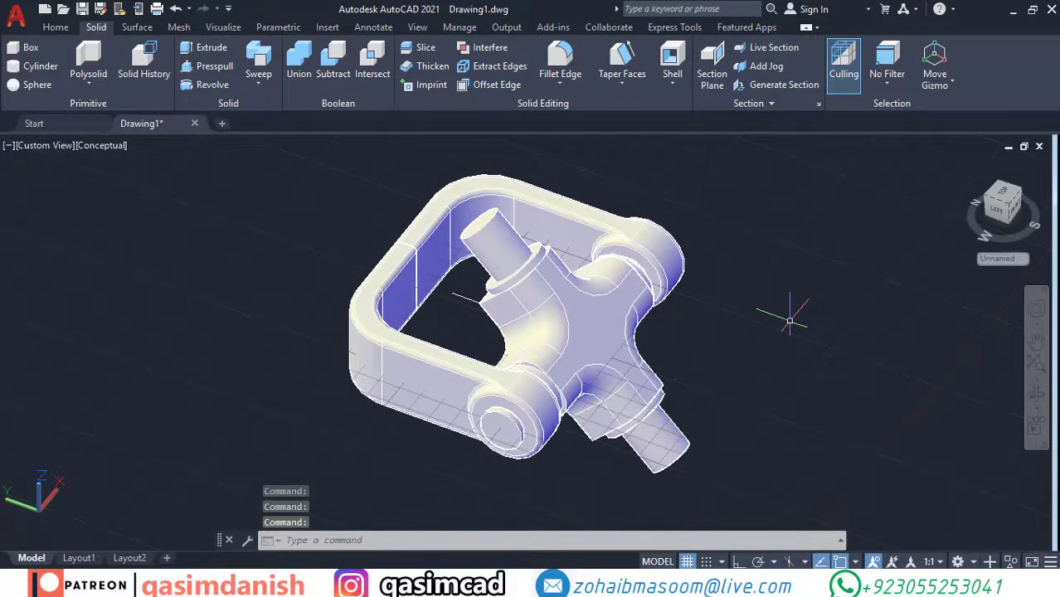
Step: Draw a circle on the yoke with the C command
{"action": "mouse_move", "coordinate": [789, 321]}
{"action": "middle_mouse_down", "text": "shift"}
{"action": "mouse_move", "coordinate": [790, 279]}
{"action": "mouse_move", "coordinate": [771, 274]}
{"action": "middle_mouse_up", "text": "shift"}
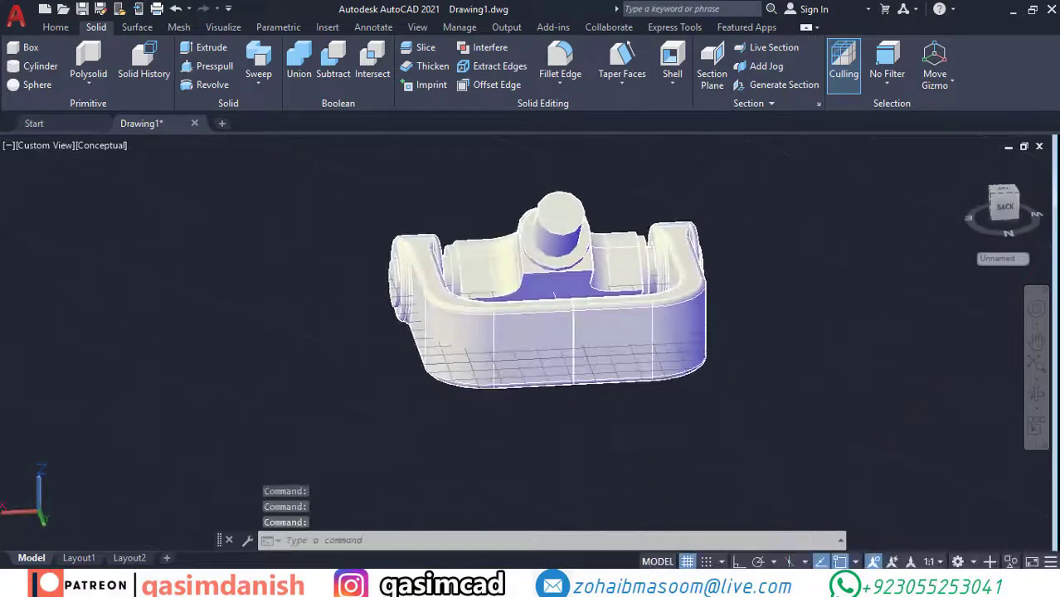
{"action": "type", "text": "c"}
{"action": "key", "text": "Return"}
{"action": "left_click", "coordinate": [573, 342]}
{"action": "scroll", "coordinate": [615, 313], "scroll_direction": "up", "scroll_amount": 3}
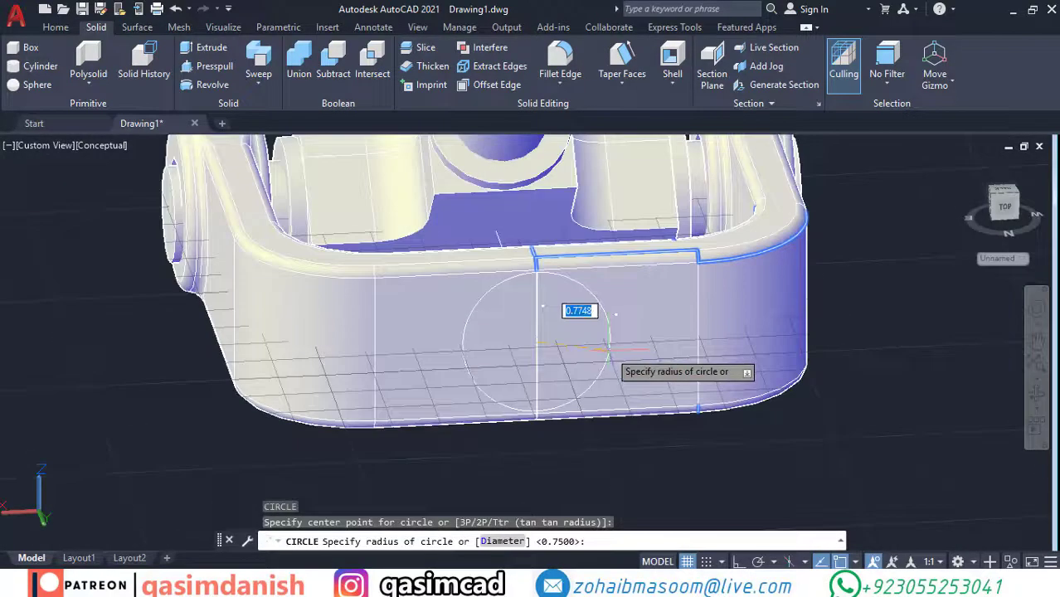
{"action": "left_click", "coordinate": [612, 338]}
Step: Select the circle for extrusion, then cancel the unfinished extrude
{"action": "type", "text": "ext"}
{"action": "key", "text": "Return"}
{"action": "left_click", "coordinate": [647, 374]}
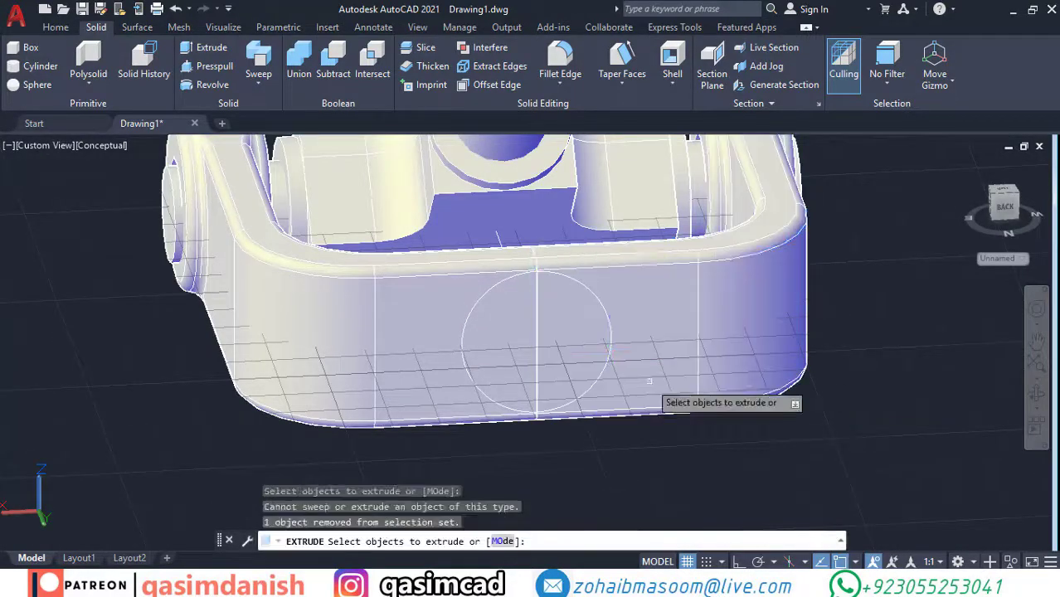
{"action": "left_click", "coordinate": [626, 396]}
{"action": "scroll", "coordinate": [401, 178], "scroll_direction": "down", "scroll_amount": 5}
{"action": "left_click", "coordinate": [400, 181]}
{"action": "left_click", "coordinate": [538, 332]}
{"action": "key", "text": "Return"}
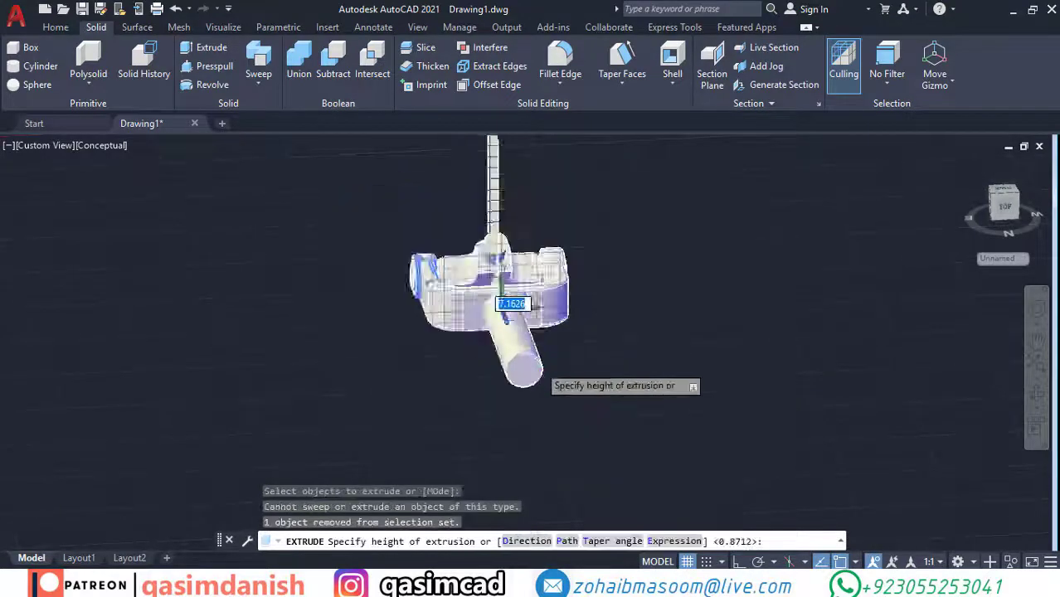
{"action": "scroll", "coordinate": [618, 388], "scroll_direction": "down", "scroll_amount": 1}
{"action": "key", "text": "Escape"}
Step: Erase the leftover circle
{"action": "type", "text": "e"}
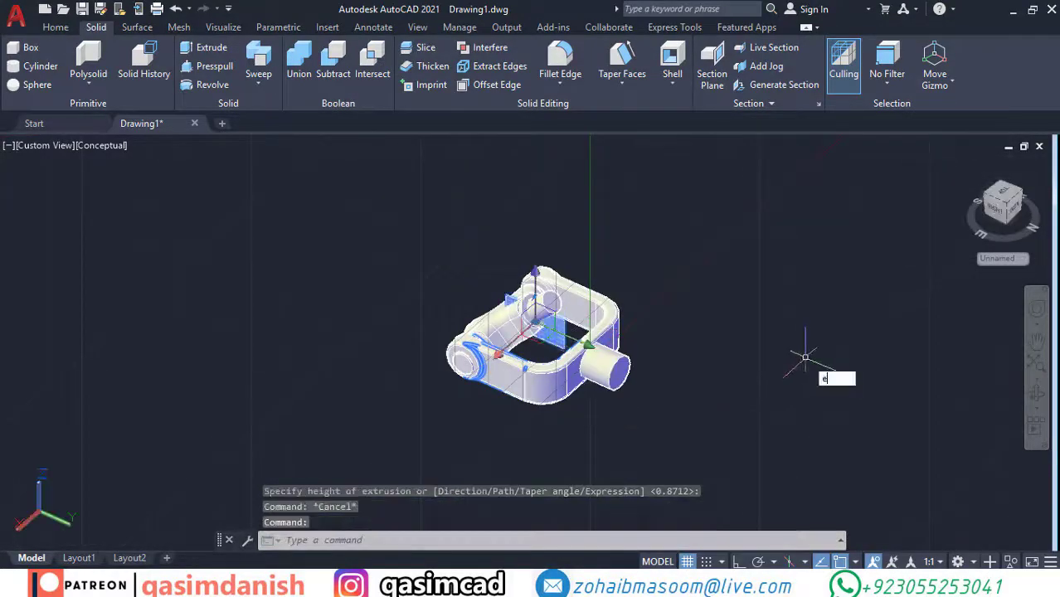
{"action": "key", "text": "Return"}
{"action": "scroll", "coordinate": [627, 362], "scroll_direction": "up", "scroll_amount": 2}
{"action": "left_click", "coordinate": [601, 365]}
{"action": "key", "text": "Return"}
Step: Union the three window-selected yoke pieces into one solid
{"action": "left_click", "coordinate": [298, 59]}
{"action": "left_click", "coordinate": [572, 365]}
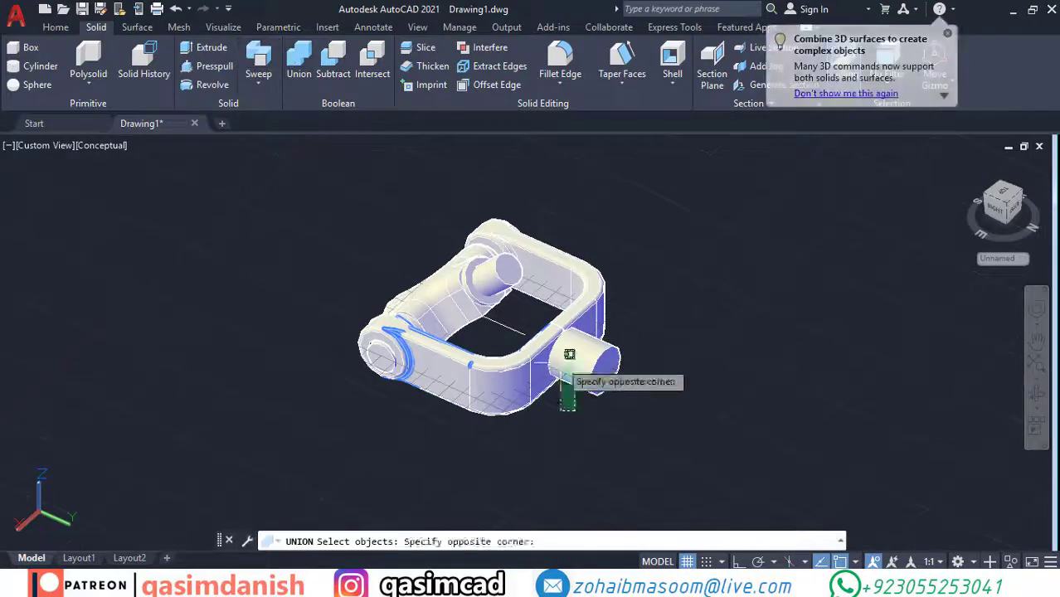
{"action": "left_click", "coordinate": [712, 383]}
{"action": "mouse_move", "coordinate": [714, 383]}
{"action": "middle_mouse_down", "text": "shift"}
{"action": "mouse_move", "coordinate": [736, 349]}
{"action": "mouse_move", "coordinate": [751, 369]}
{"action": "mouse_move", "coordinate": [794, 340]}
{"action": "mouse_move", "coordinate": [762, 461]}
{"action": "middle_mouse_up", "text": "shift"}
{"action": "key", "text": "Return"}
{"action": "scroll", "coordinate": [758, 380], "scroll_direction": "down", "scroll_amount": 2}
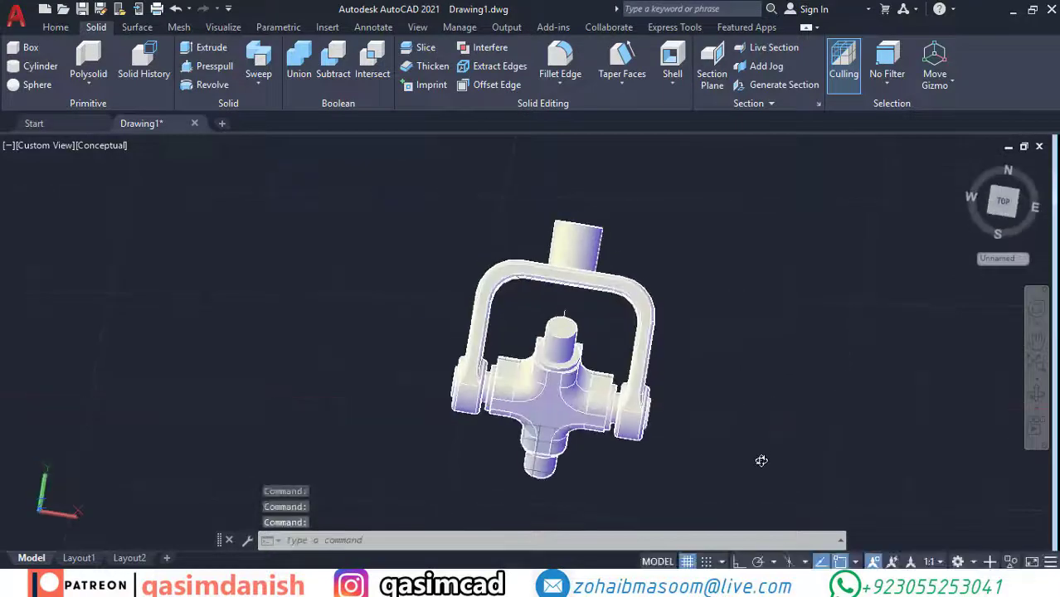
Step: Switch to the Top view and start rotating the yoke, then cancel
{"action": "left_click", "coordinate": [1006, 220]}
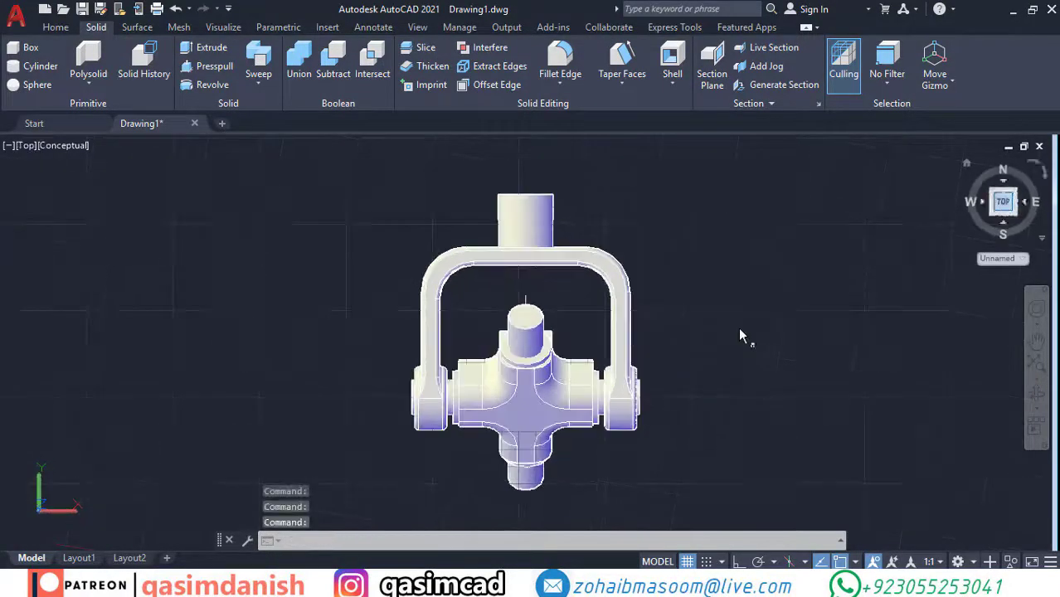
{"action": "type", "text": "ro"}
{"action": "key", "text": "Return"}
{"action": "left_click", "coordinate": [626, 336]}
{"action": "key", "text": "Return"}
{"action": "left_click", "coordinate": [524, 293]}
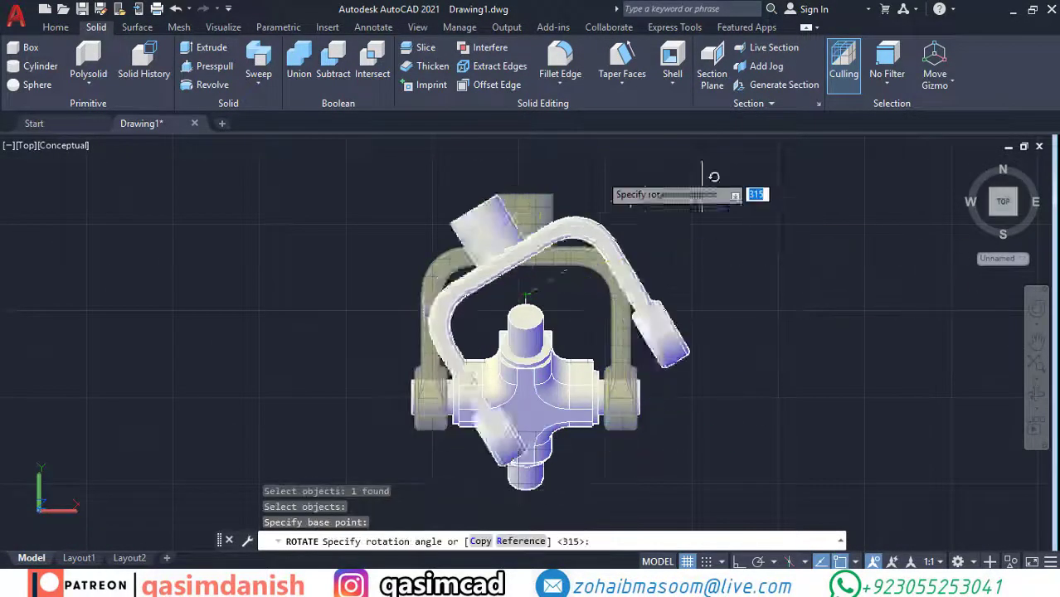
{"action": "key", "text": "Escape"}
Step: Select the yoke and a base point for a copy, then abandon it
{"action": "type", "text": "co"}
{"action": "key", "text": "Return"}
{"action": "left_click", "coordinate": [544, 212]}
{"action": "key", "text": "Return"}
{"action": "left_click", "coordinate": [581, 291]}
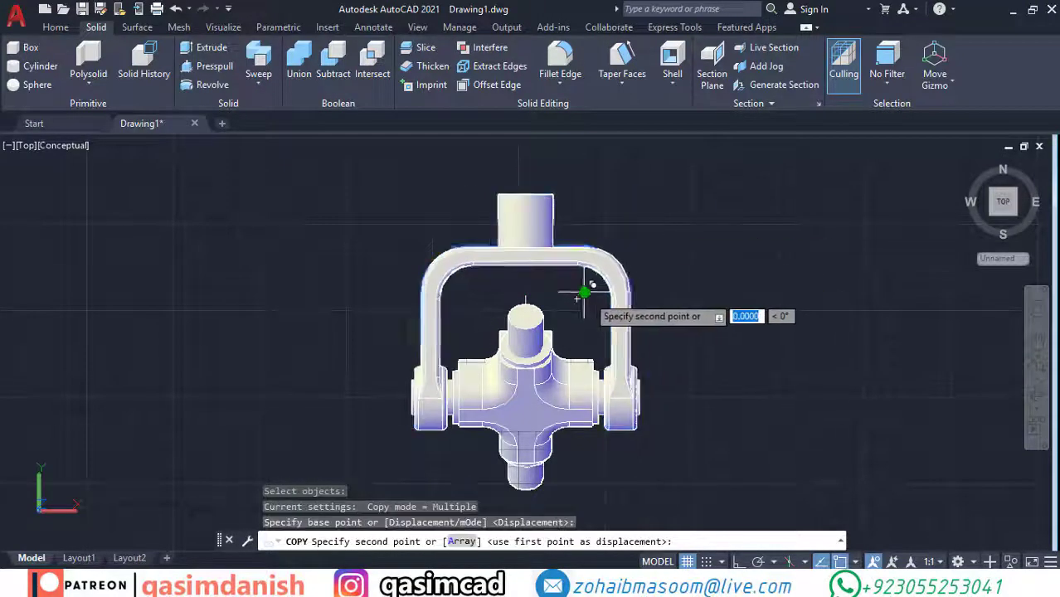
Step: Rotate the yoke 90° about the cross arm end with Ortho on
{"action": "type", "text": "ro"}
{"action": "key", "text": "Return"}
{"action": "left_click", "coordinate": [626, 387]}
{"action": "key", "text": "Return"}
{"action": "scroll", "coordinate": [601, 430], "scroll_direction": "down", "scroll_amount": 2}
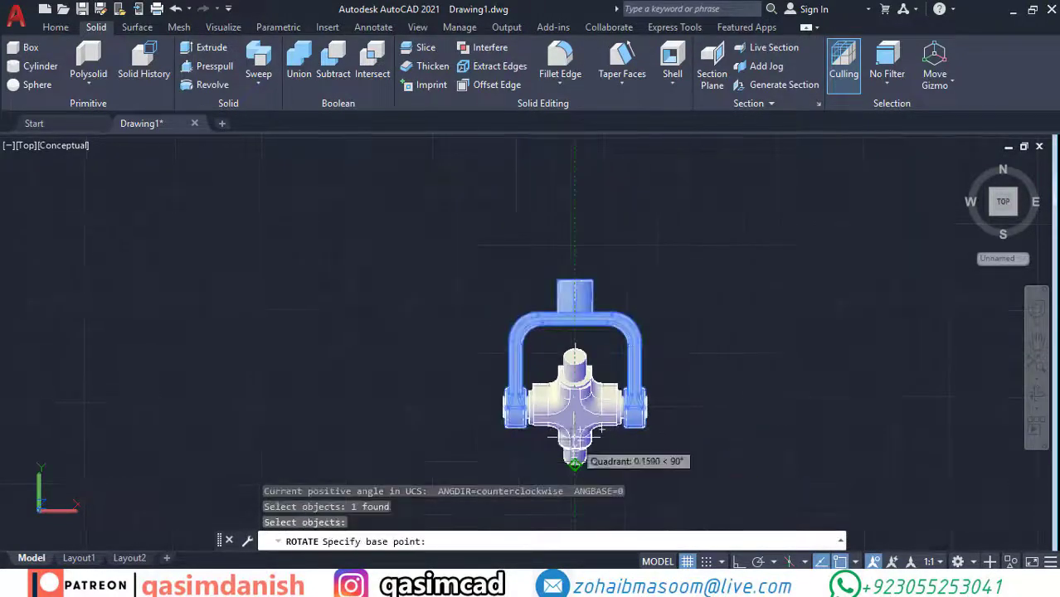
{"action": "left_click", "coordinate": [574, 435]}
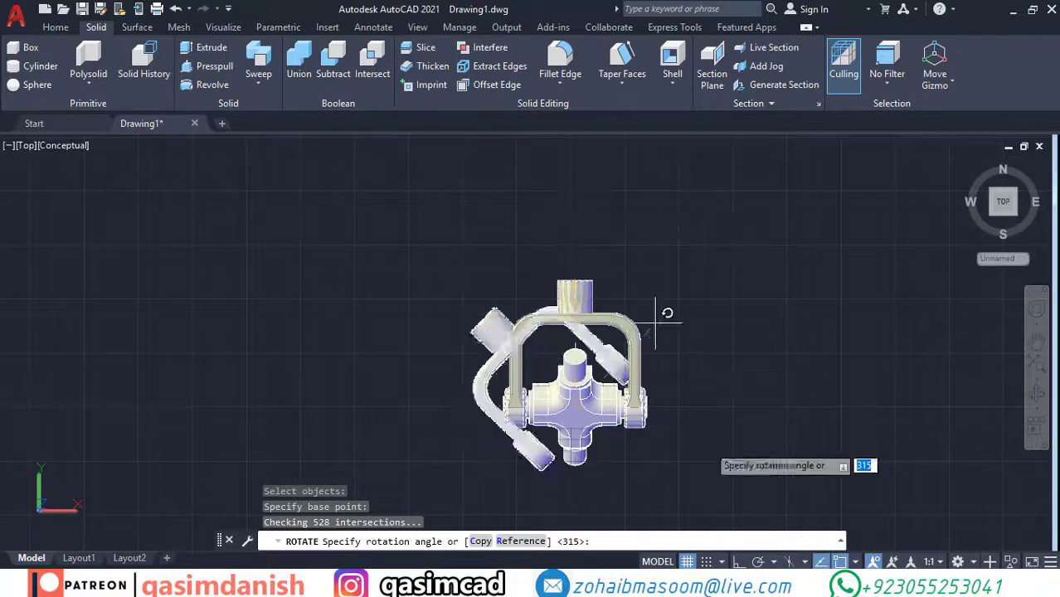
{"action": "key", "text": "F8"}
{"action": "left_click", "coordinate": [601, 194]}
{"action": "middle_click_drag", "start_coordinate": [600, 194], "coordinate": [748, 245], "text": "shift"}
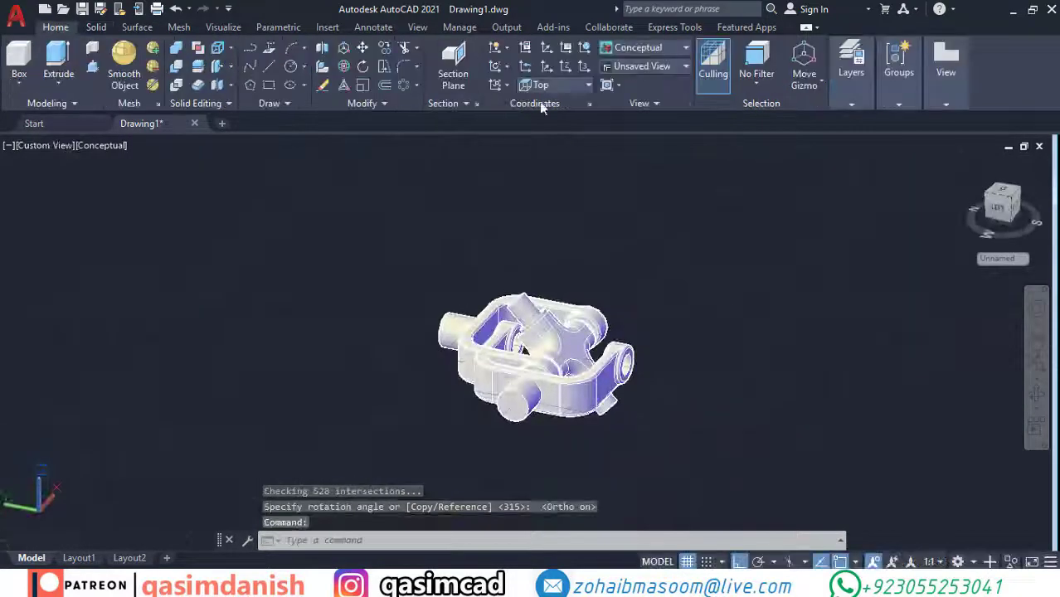
Step: Start another rotation of the yoke about the arm end, then end it
{"action": "type", "text": "ro"}
{"action": "key", "text": "Return"}
{"action": "left_click", "coordinate": [531, 348]}
{"action": "key", "text": "Return"}
{"action": "left_click", "coordinate": [603, 449]}
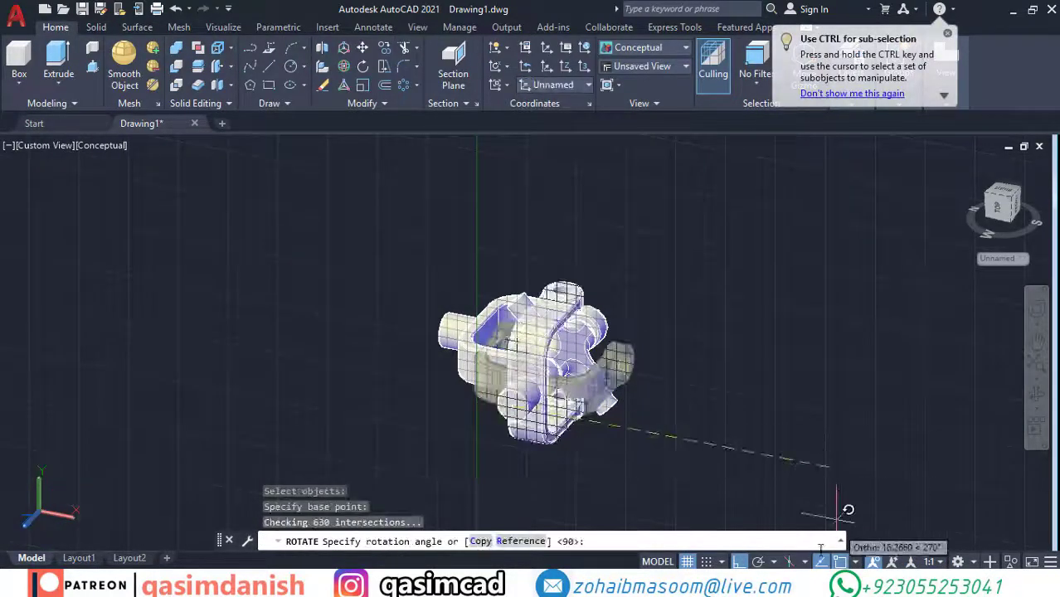
{"action": "key", "text": "F8"}
{"action": "middle_click_drag", "start_coordinate": [762, 196], "coordinate": [653, 216], "text": "shift"}
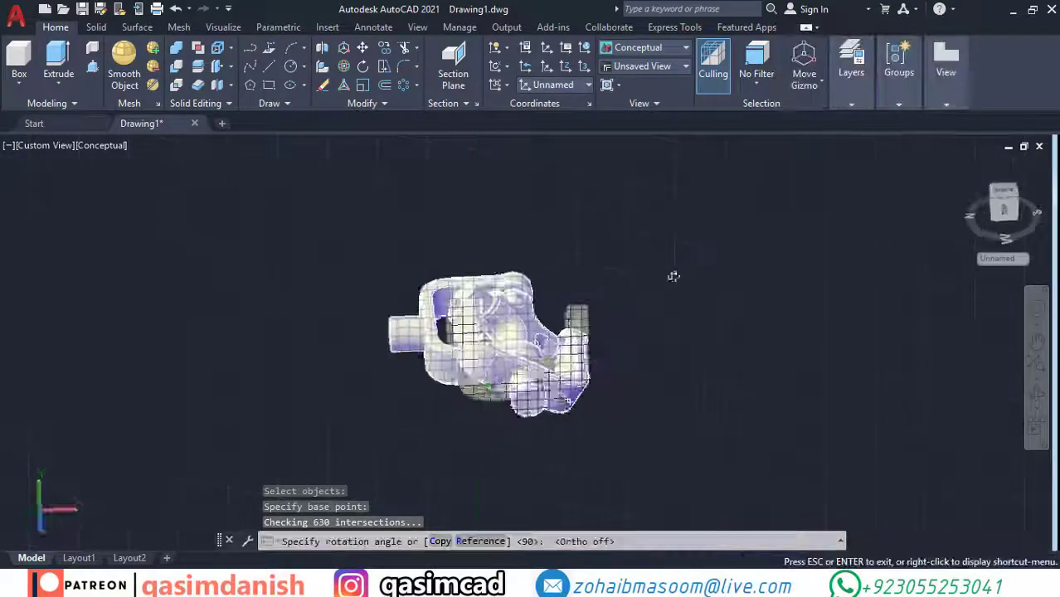
{"action": "key", "text": "Escape"}
{"action": "scroll", "coordinate": [680, 214], "scroll_direction": "up", "scroll_amount": 5}
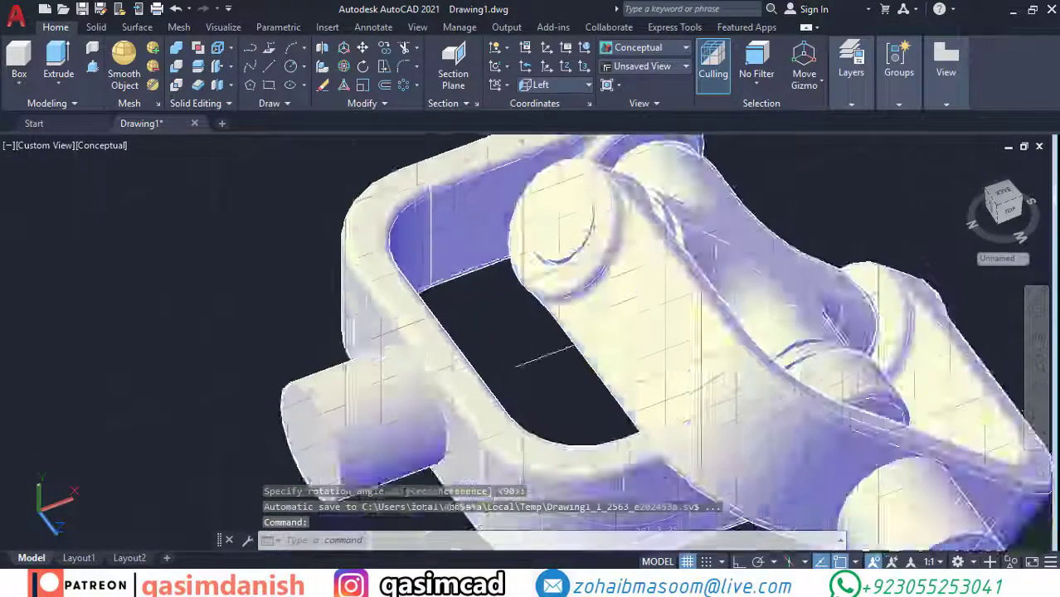
Step: Rotate the yoke with ROTATE, pivoting on the cylinder end as a first attempt
{"action": "middle_click_drag", "start_coordinate": [581, 274], "coordinate": [621, 313], "text": "shift"}
{"action": "scroll", "coordinate": [622, 311], "scroll_direction": "down", "scroll_amount": 3}
{"action": "type", "text": "ro"}
{"action": "key", "text": "Return"}
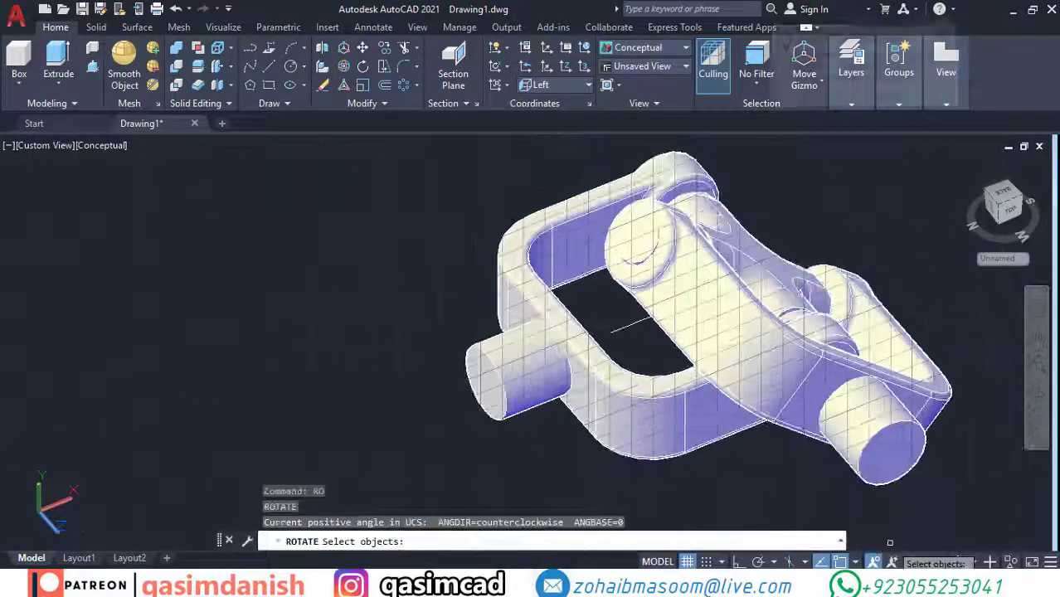
{"action": "left_click", "coordinate": [863, 357]}
{"action": "key", "text": "Return"}
{"action": "left_click", "coordinate": [912, 454]}
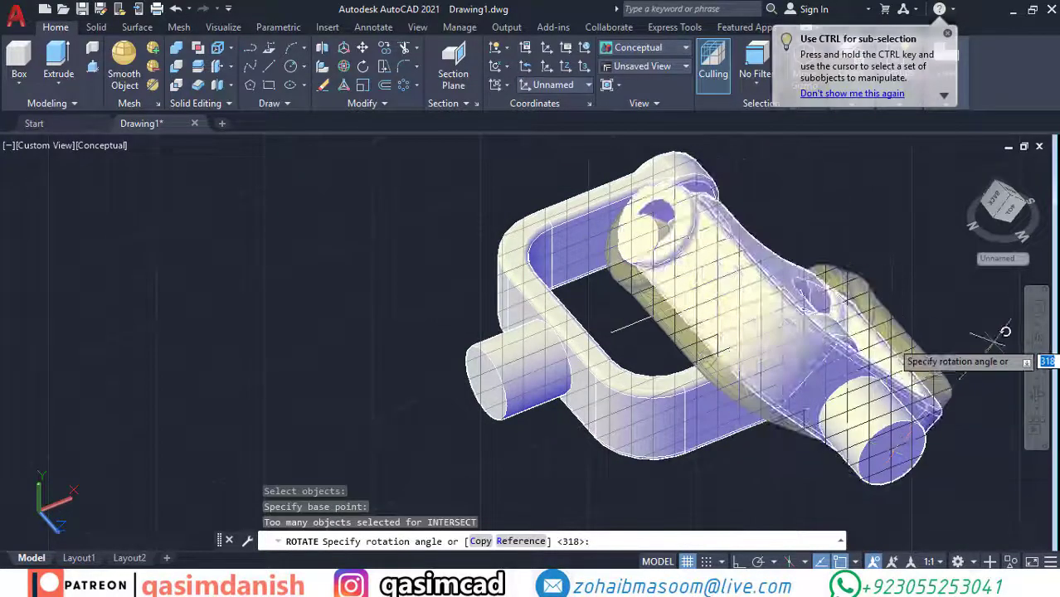
{"action": "left_click", "coordinate": [945, 414]}
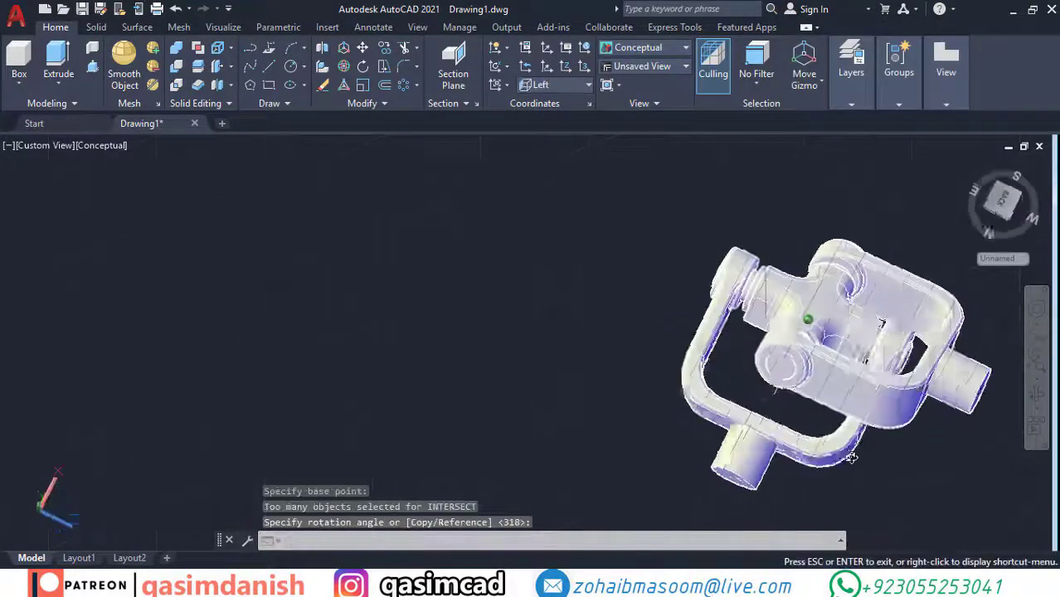
Step: Start another rotation of the yoke, then cancel it
{"action": "type", "text": "ro"}
{"action": "key", "text": "Return"}
{"action": "left_click", "coordinate": [964, 366]}
{"action": "key", "text": "Return"}
{"action": "scroll", "coordinate": [912, 373], "scroll_direction": "up", "scroll_amount": 3}
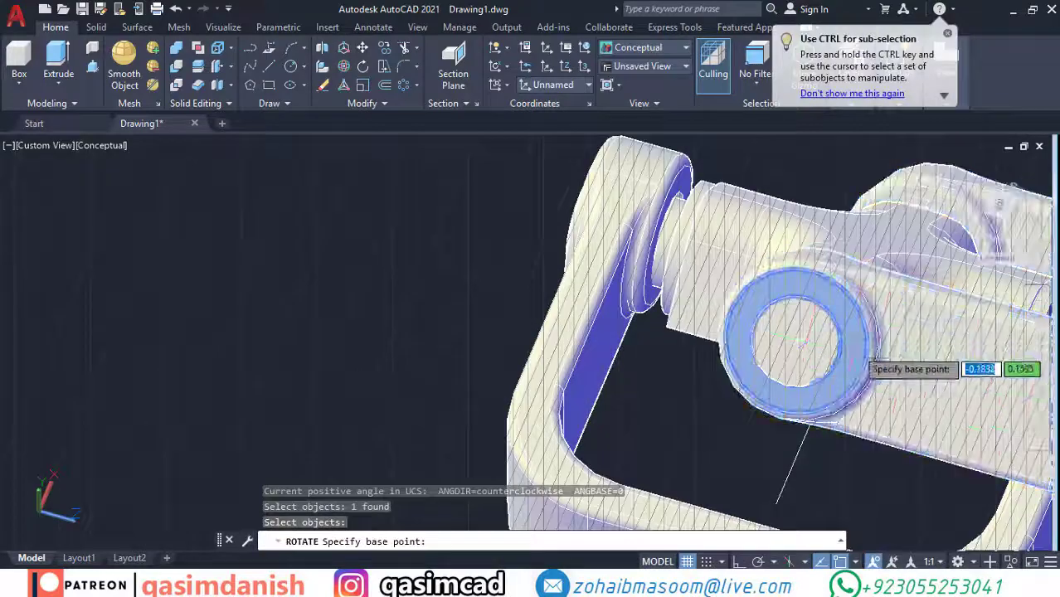
{"action": "key", "text": "Escape"}
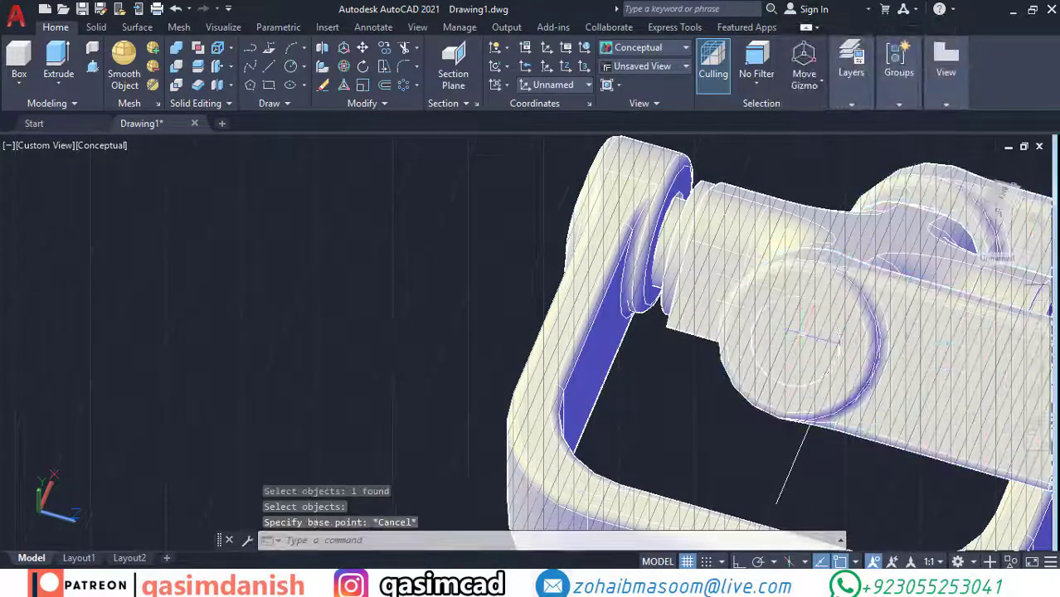
Step: Relocate the UCS origin onto the yoke's pin boss, then cancel the repeat
{"action": "left_click", "coordinate": [544, 71]}
{"action": "left_click", "coordinate": [816, 328]}
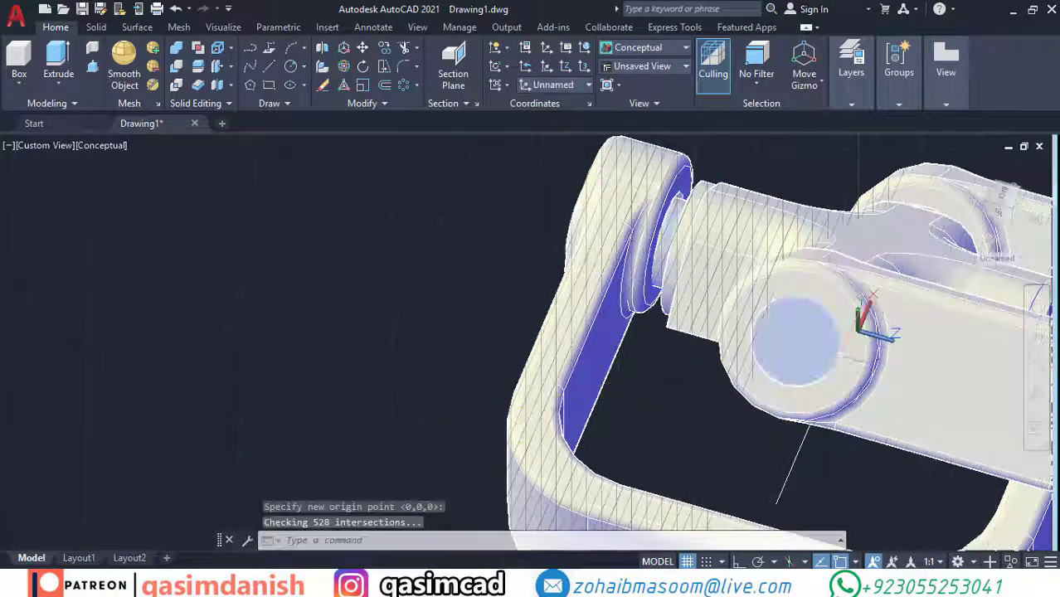
{"action": "scroll", "coordinate": [746, 290], "scroll_direction": "down", "scroll_amount": 2}
{"action": "scroll", "coordinate": [520, 176], "scroll_direction": "down", "scroll_amount": 2}
{"action": "left_click", "coordinate": [524, 73]}
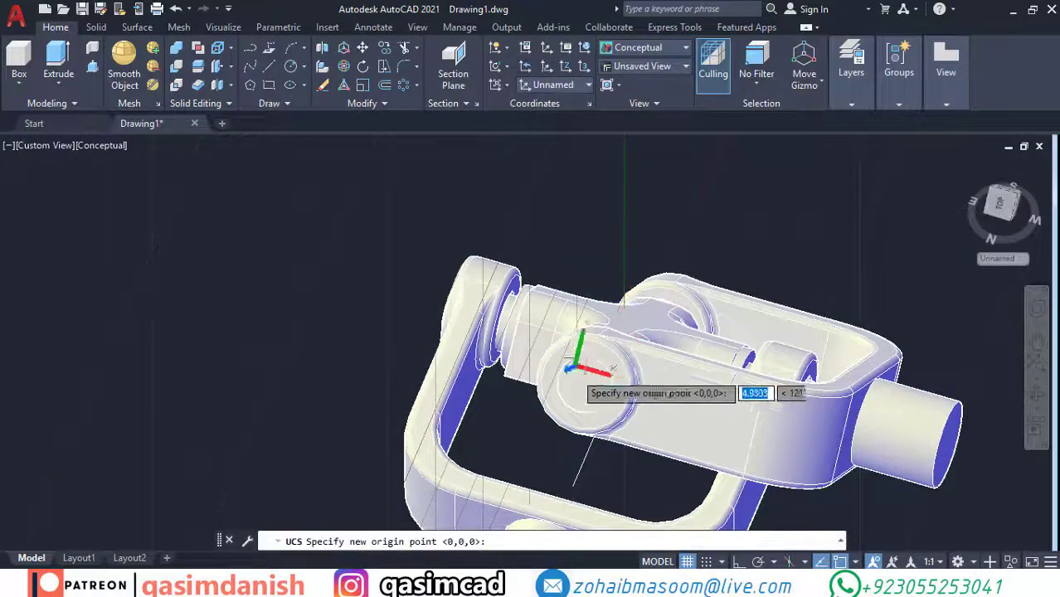
{"action": "scroll", "coordinate": [589, 385], "scroll_direction": "up", "scroll_amount": 4}
{"action": "key", "text": "Escape"}
Step: Rotate the yoke about its pin boss centre and confirm the tilt angle
{"action": "type", "text": "ro"}
{"action": "key", "text": "Return"}
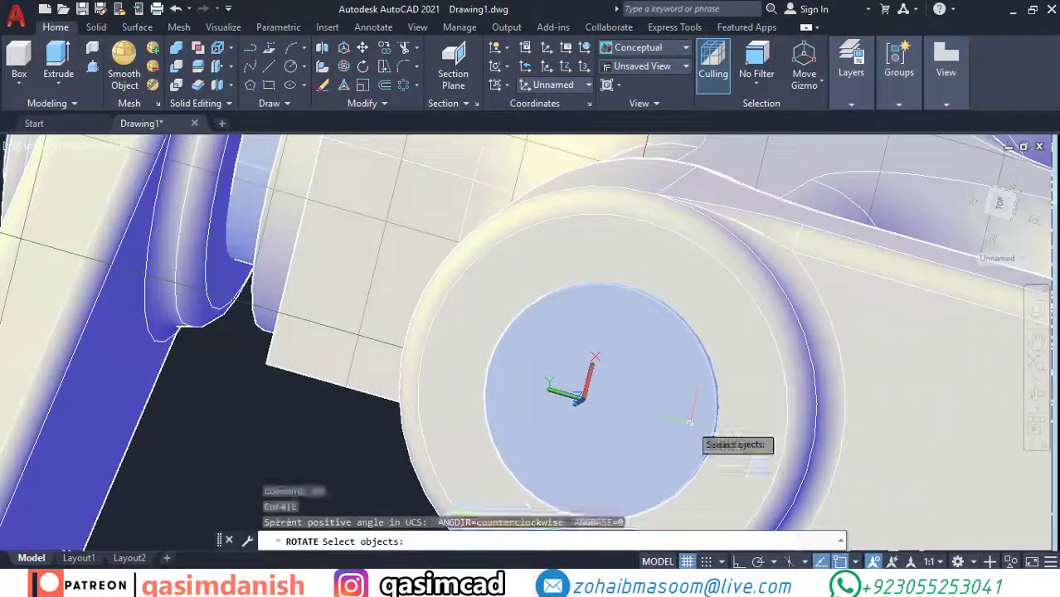
{"action": "left_click", "coordinate": [584, 429]}
{"action": "key", "text": "Return"}
{"action": "left_click", "coordinate": [599, 398]}
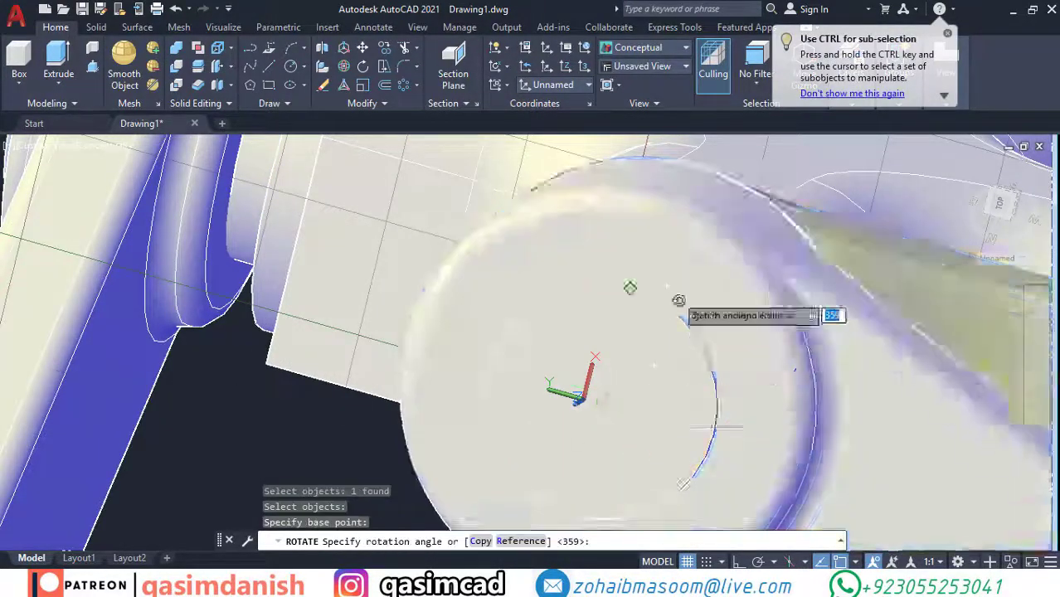
{"action": "scroll", "coordinate": [630, 282], "scroll_direction": "down", "scroll_amount": 5}
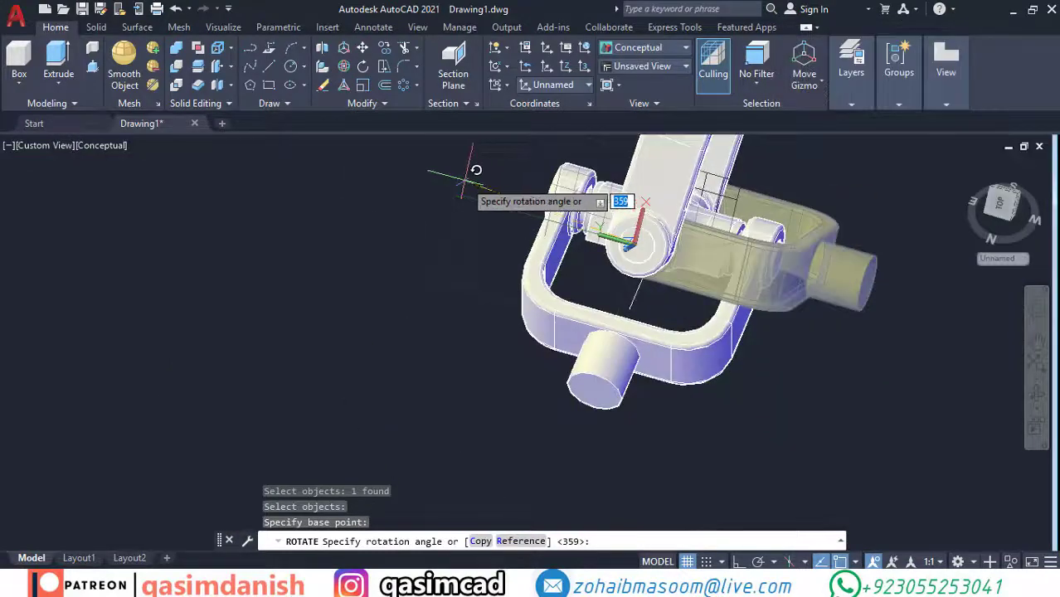
{"action": "scroll", "coordinate": [465, 177], "scroll_direction": "down", "scroll_amount": 5}
{"action": "mouse_move", "coordinate": [465, 176]}
{"action": "middle_mouse_down", "text": "shift"}
{"action": "mouse_move", "coordinate": [581, 249]}
{"action": "mouse_move", "coordinate": [780, 240]}
{"action": "middle_mouse_up", "text": "shift"}
{"action": "key", "text": "Return"}
{"action": "scroll", "coordinate": [626, 268], "scroll_direction": "up", "scroll_amount": 3}
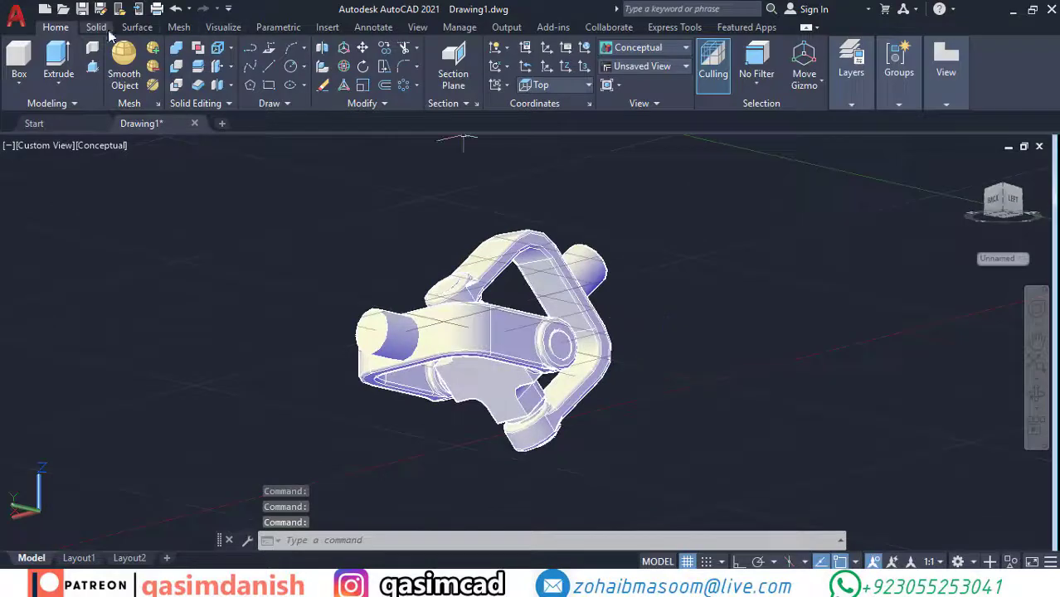
Step: Start Fillet Edge on the Solid tab and set the radius to .15
{"action": "left_click", "coordinate": [95, 26]}
{"action": "left_click", "coordinate": [559, 62]}
{"action": "scroll", "coordinate": [567, 343], "scroll_direction": "up", "scroll_amount": 5}
{"action": "scroll", "coordinate": [572, 331], "scroll_direction": "up", "scroll_amount": 5}
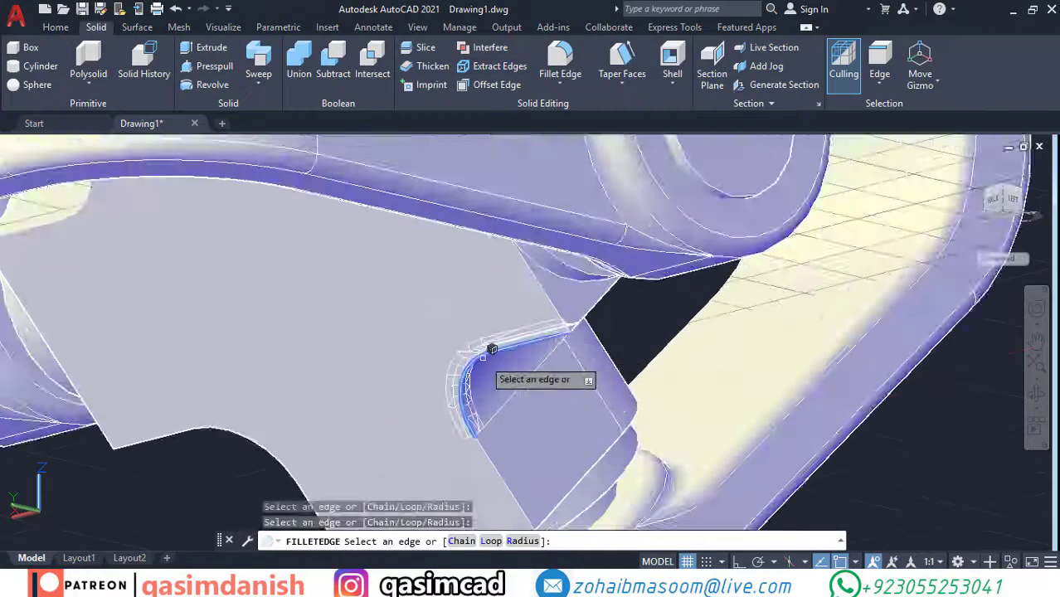
{"action": "type", "text": "r"}
{"action": "key", "text": "Return"}
{"action": "type", "text": ".15"}
{"action": "key", "text": "Return"}
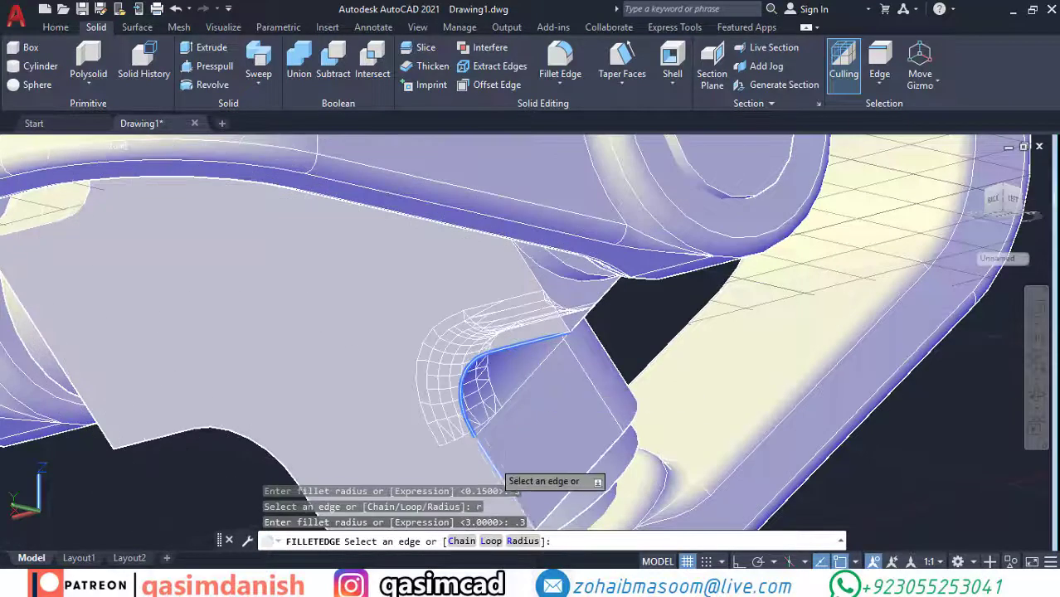
Step: Select the twelve inner arm edges of the cross and apply the fillets
{"action": "middle_click_drag", "start_coordinate": [549, 369], "coordinate": [514, 416], "text": "shift"}
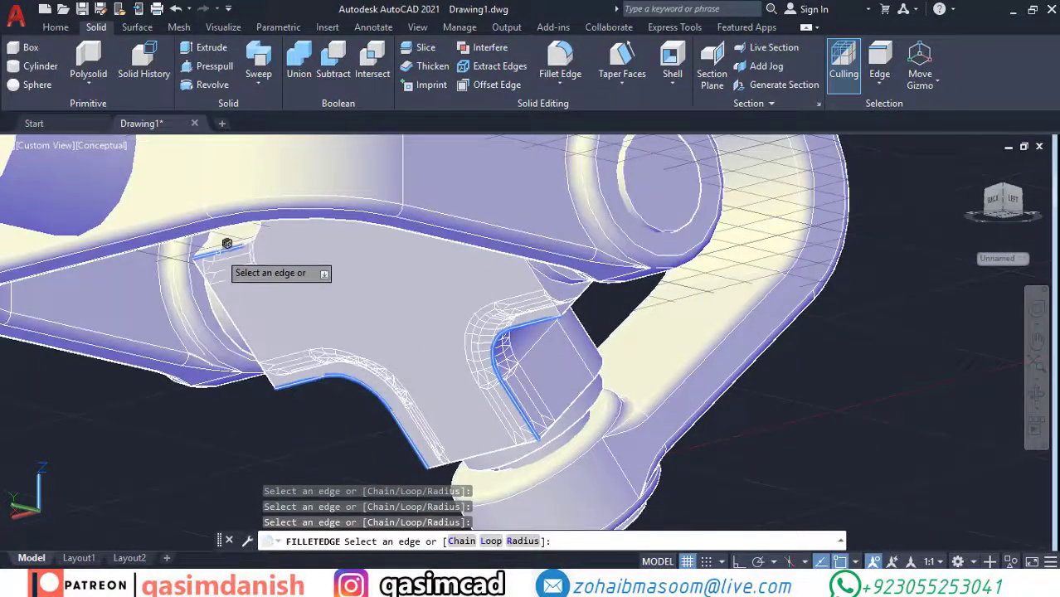
{"action": "scroll", "coordinate": [324, 271], "scroll_direction": "down", "scroll_amount": 5}
{"action": "middle_click_drag", "start_coordinate": [325, 271], "coordinate": [350, 203], "text": "shift"}
{"action": "scroll", "coordinate": [350, 204], "scroll_direction": "up", "scroll_amount": 5}
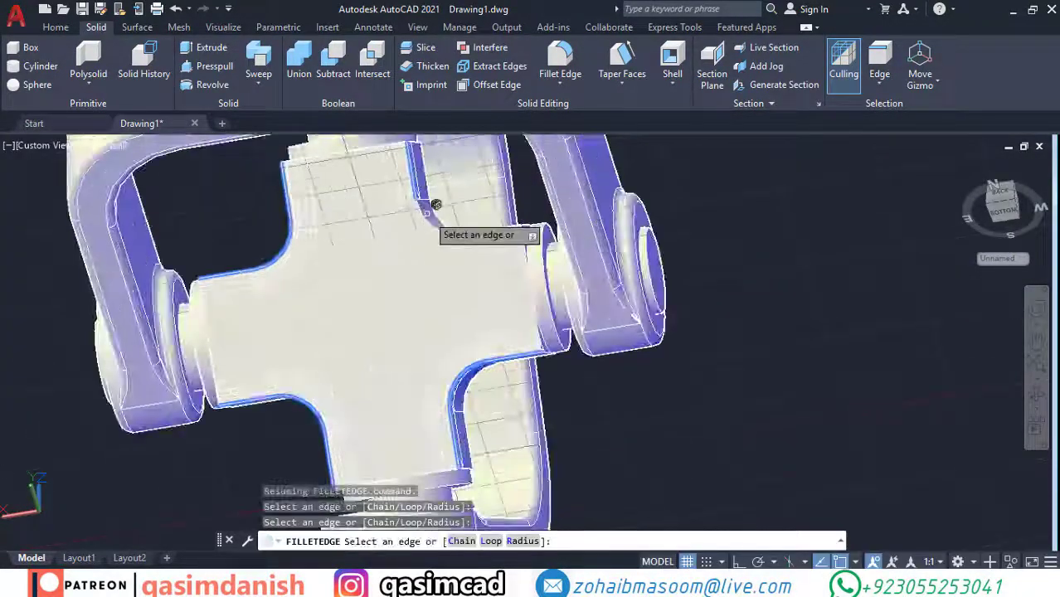
{"action": "key", "text": "Return"}
{"action": "scroll", "coordinate": [487, 241], "scroll_direction": "down", "scroll_amount": 5}
{"action": "mouse_move", "coordinate": [414, 357]}
{"action": "middle_mouse_down", "text": "shift"}
{"action": "mouse_move", "coordinate": [431, 418]}
{"action": "mouse_move", "coordinate": [635, 334]}
{"action": "mouse_move", "coordinate": [627, 309]}
{"action": "middle_mouse_up", "text": "shift"}
{"action": "key", "text": "Return"}
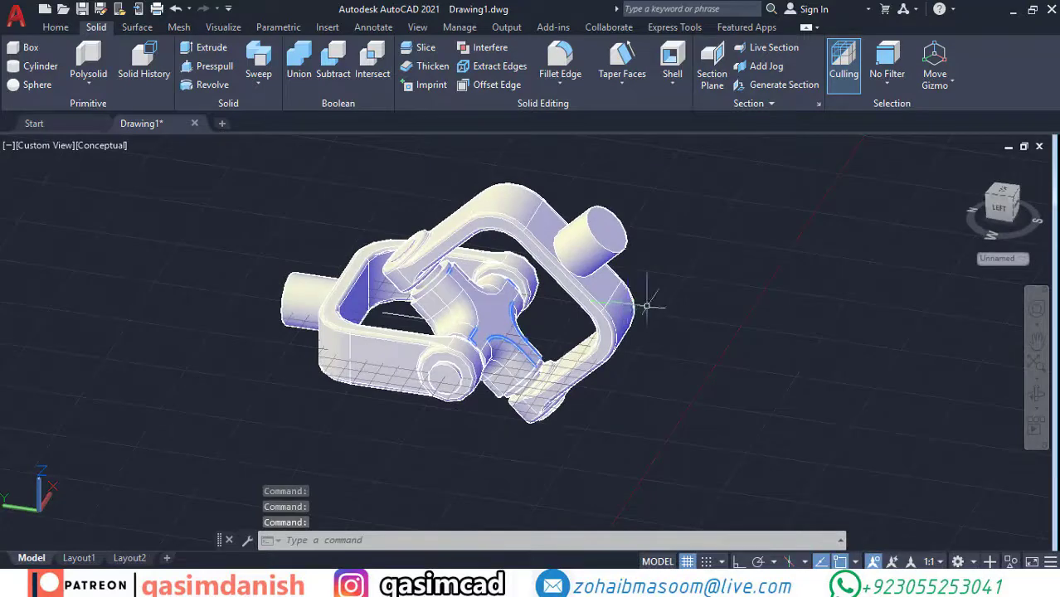